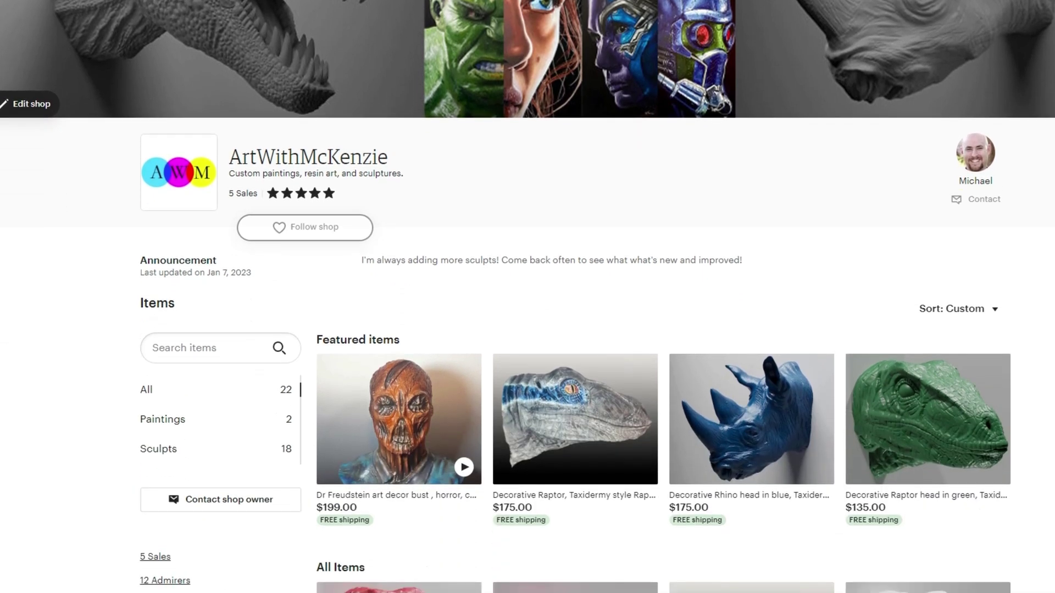
scroll(528, 296, "down", 7)
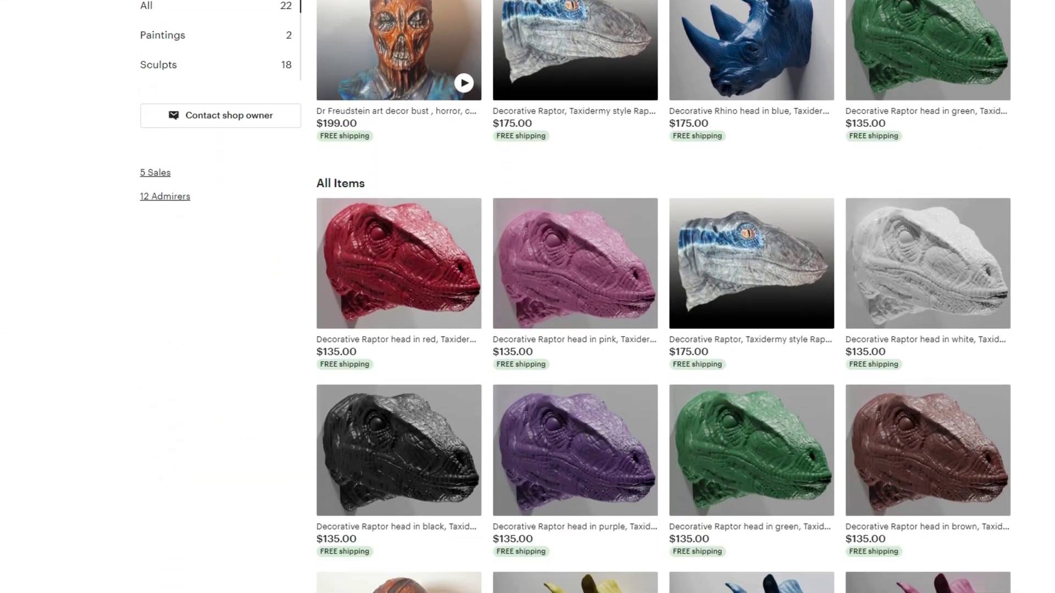
scroll(527, 296, "down", 6)
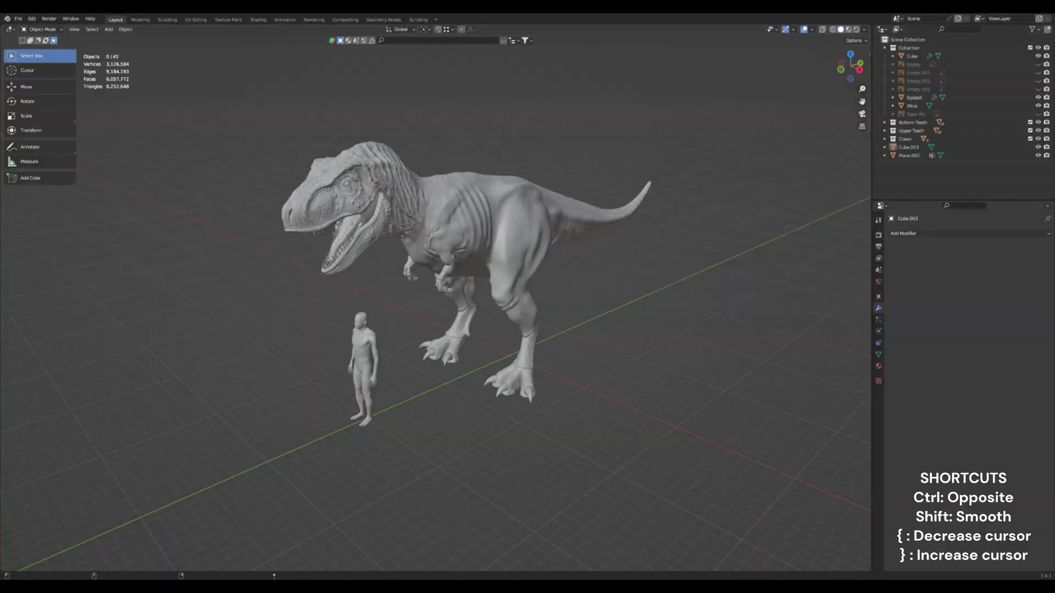
Step: Examine the dinosaur model from several angles and compare its size with the human figure standing beside it
left_click(359, 404)
scroll(330, 394, "down", 1)
scroll(379, 362, "up", 2)
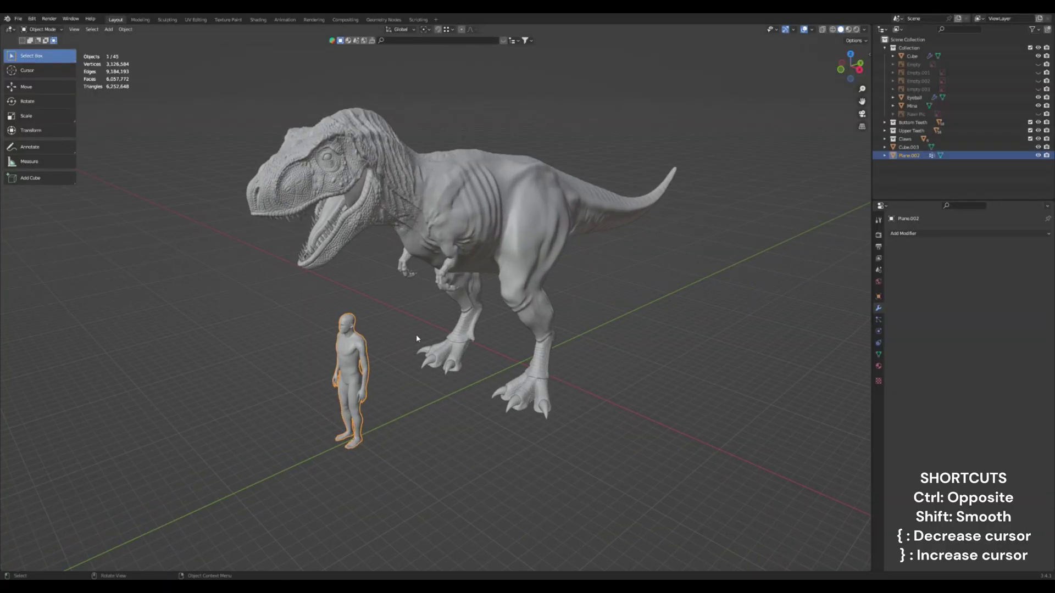
left_click(418, 341)
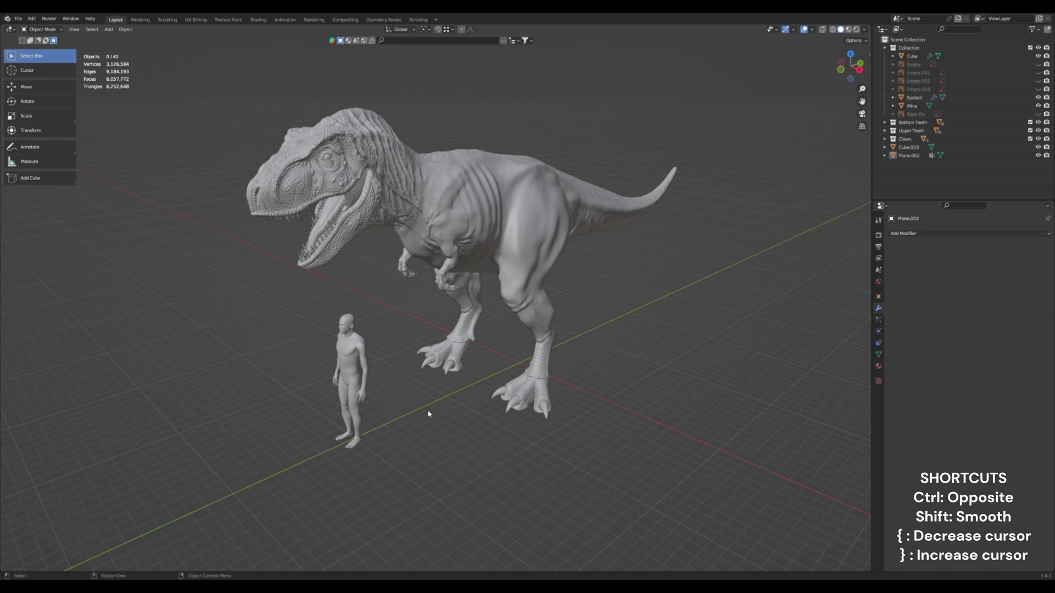
middle_click_drag(428, 414, 233, 338)
scroll(313, 258, "up", 4)
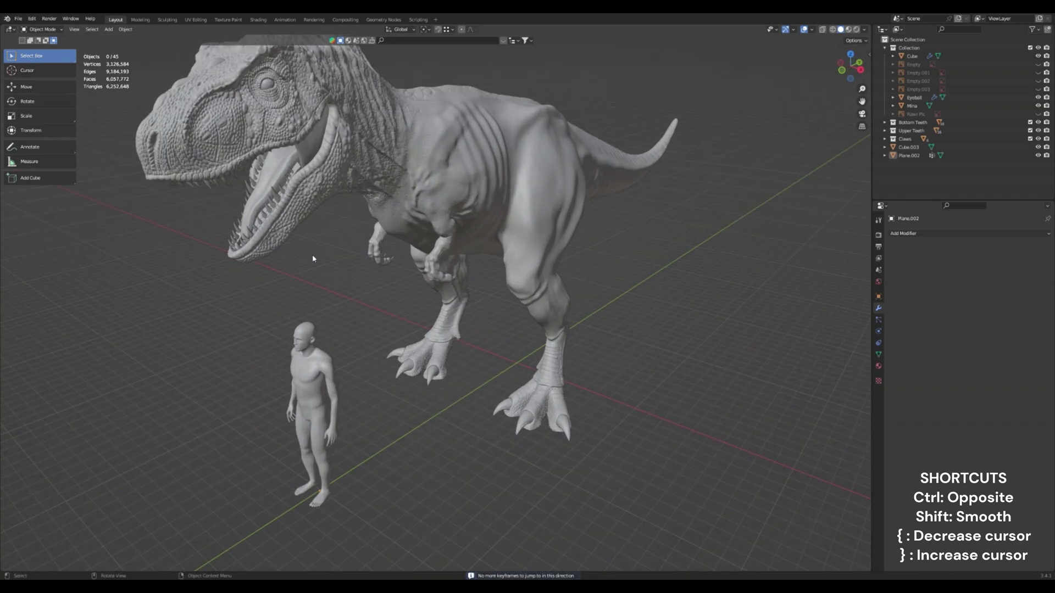
middle_click_drag(312, 255, 406, 358, "shift")
scroll(405, 358, "up", 3)
middle_click_drag(385, 314, 511, 264)
scroll(404, 308, "down", 4)
scroll(466, 298, "up", 4)
scroll(481, 290, "down", 3)
left_click(511, 354)
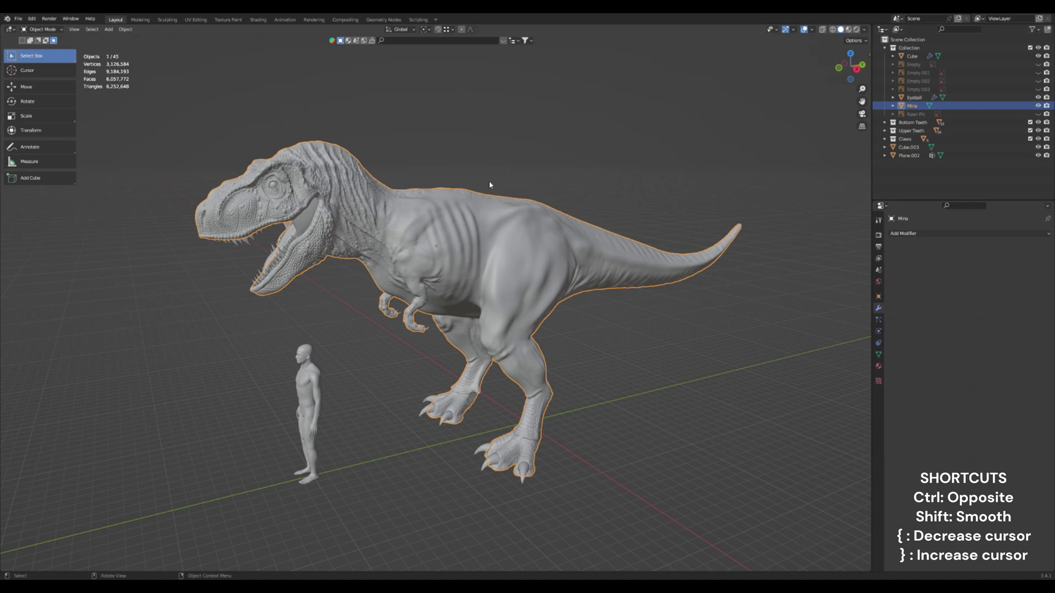
Step: Rename the Cube object as Cheeks and the Cube.003 object as Tongue
left_click(912, 56)
double_click(912, 56)
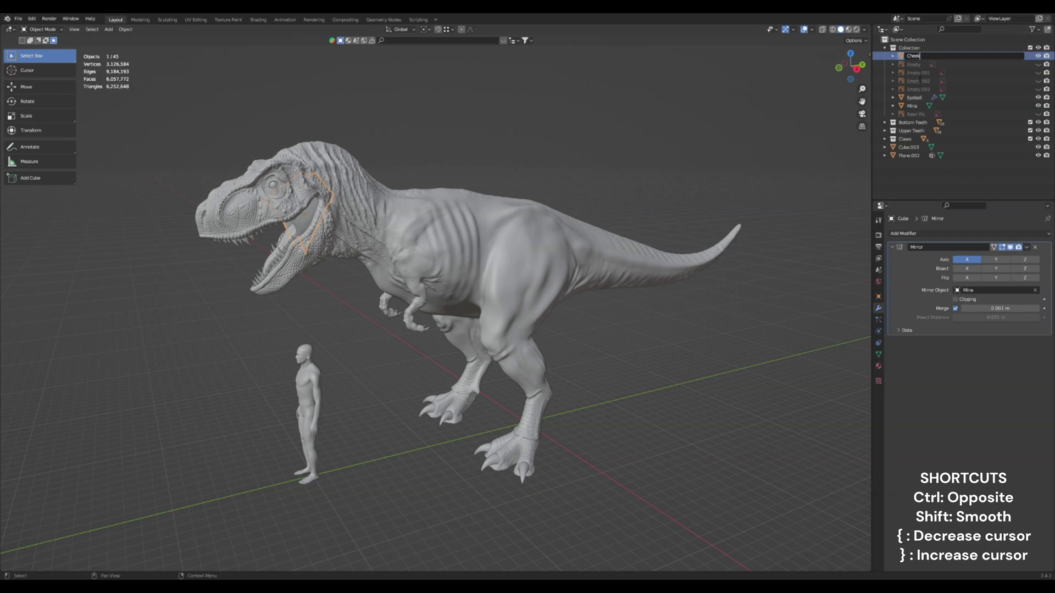
key("Return")
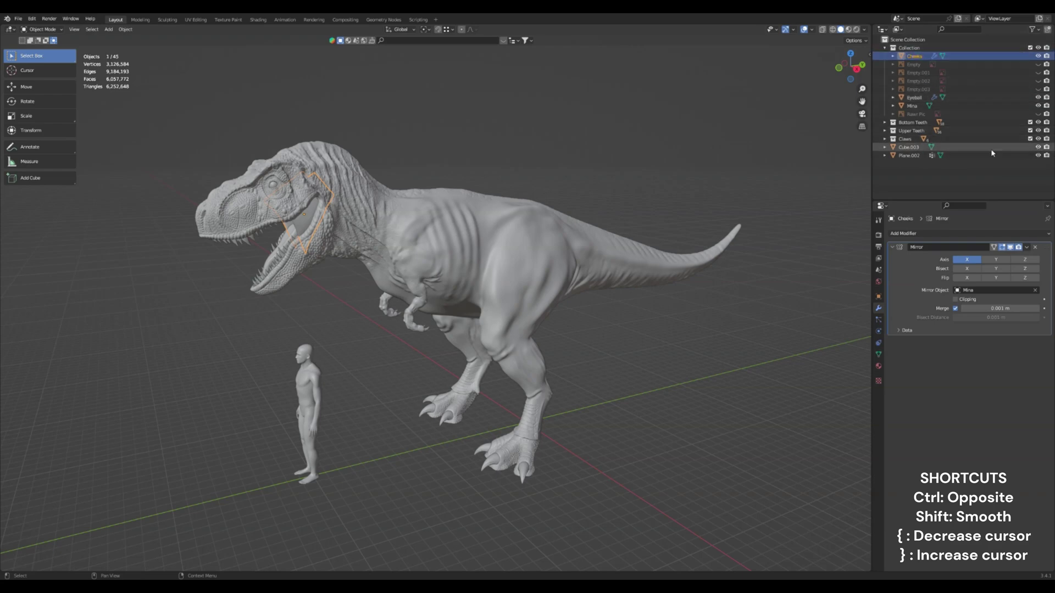
double_click(909, 147)
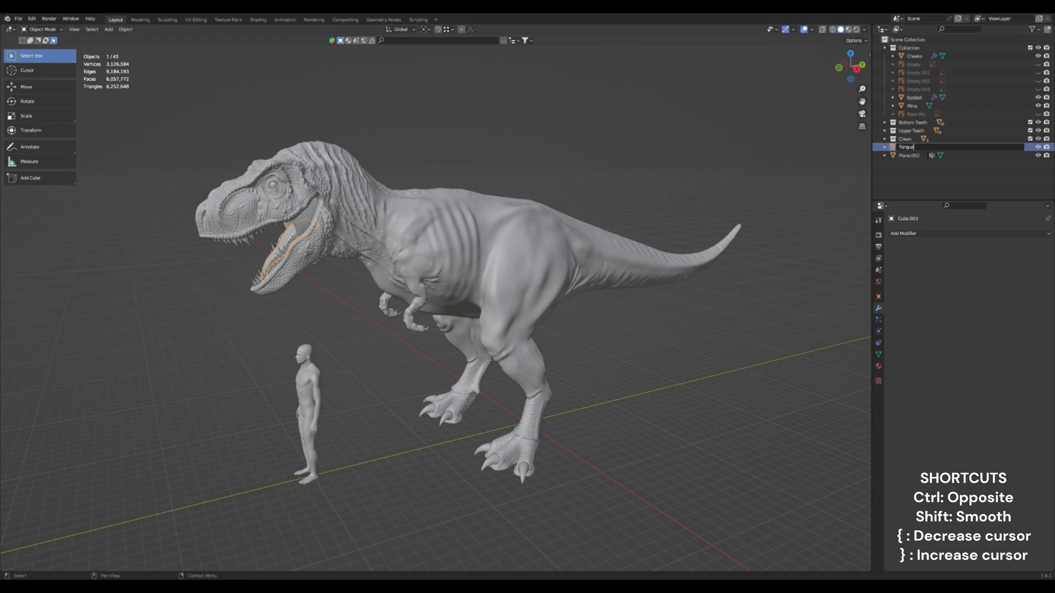
key("Return")
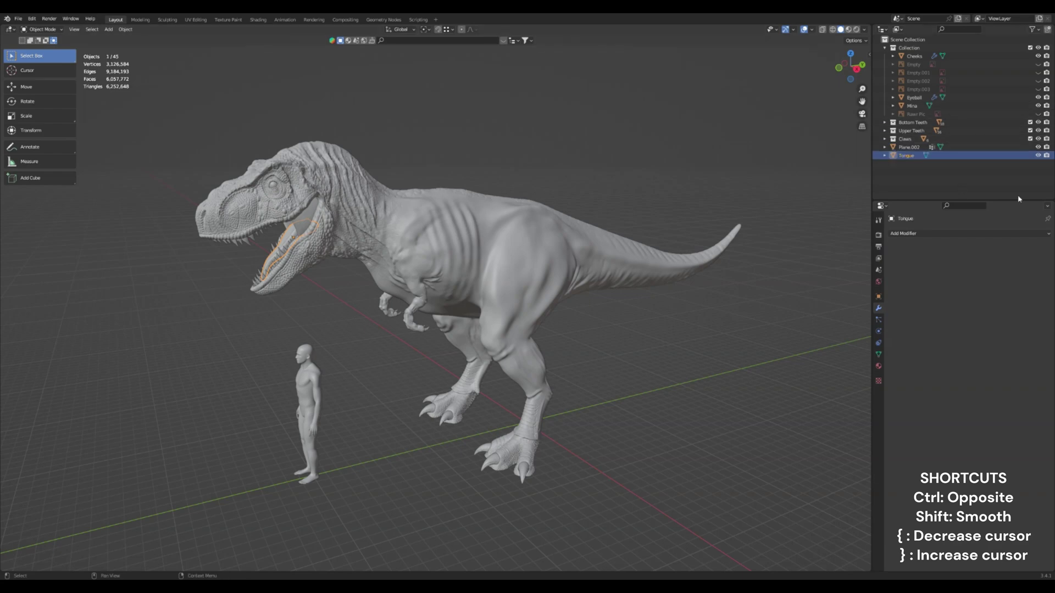
Step: Hide the human figure and put the dinosaur's body, Mina, into Edit Mode
left_click(1038, 148)
left_click(435, 245)
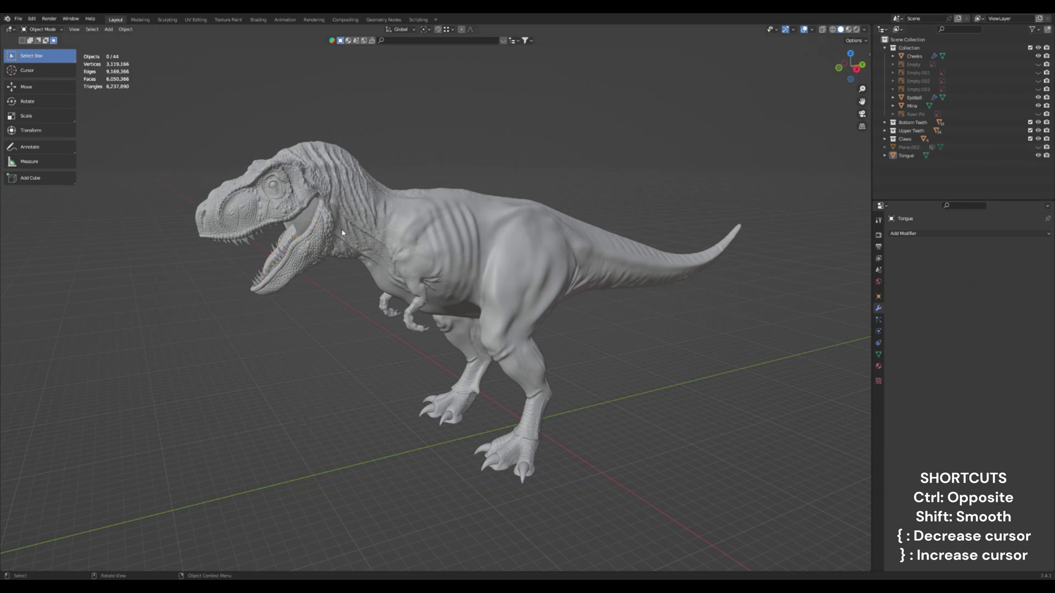
middle_click_drag(445, 246, 440, 245)
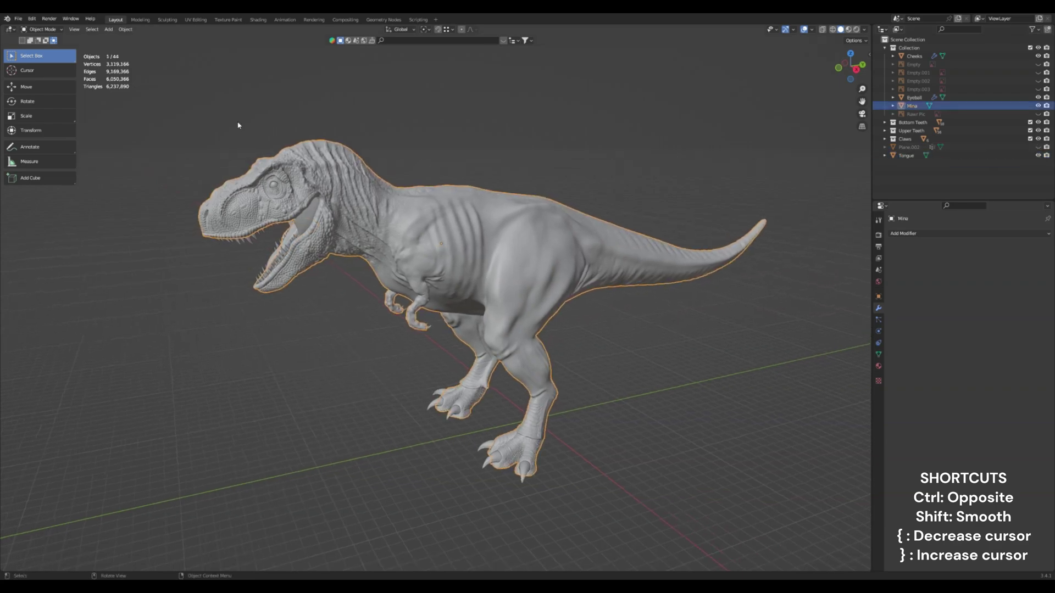
left_click(47, 29)
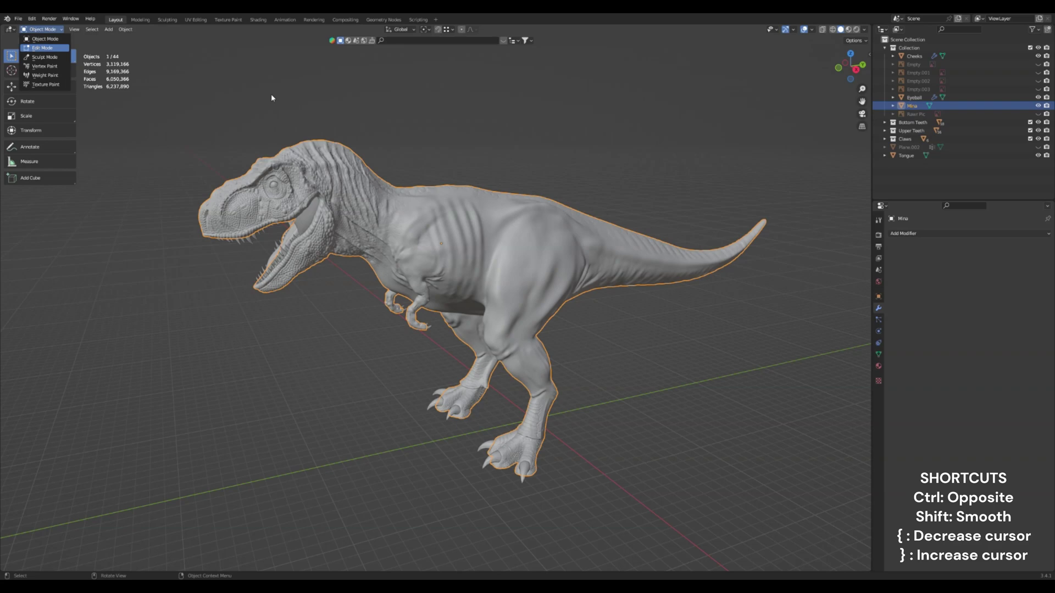
key("Return")
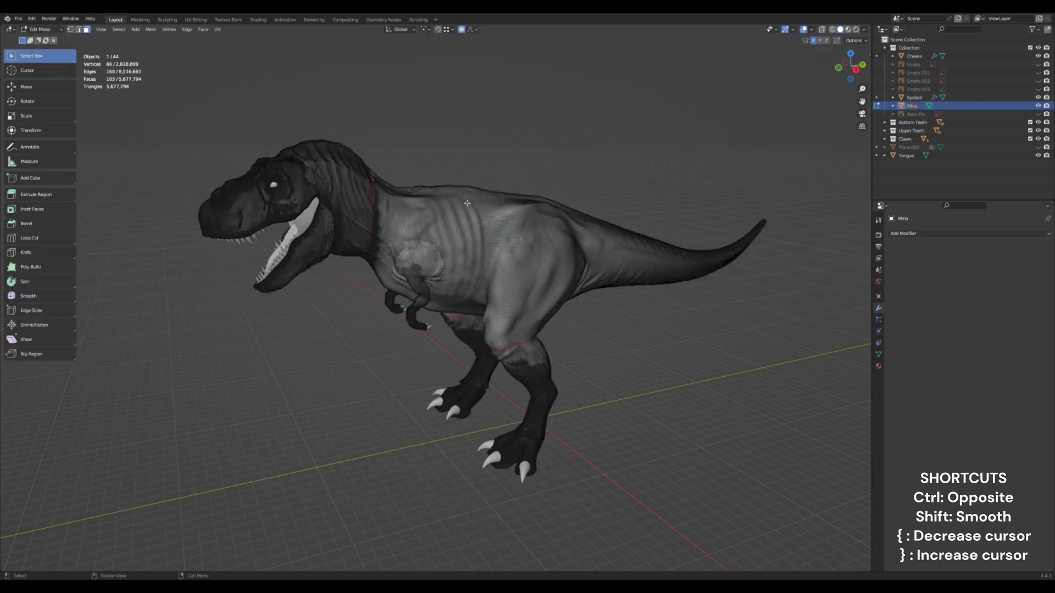
Step: Show the dinosaur in a straight side view with X-ray turned on
scroll(512, 262, "up", 1)
middle_click_drag(535, 254, 420, 243)
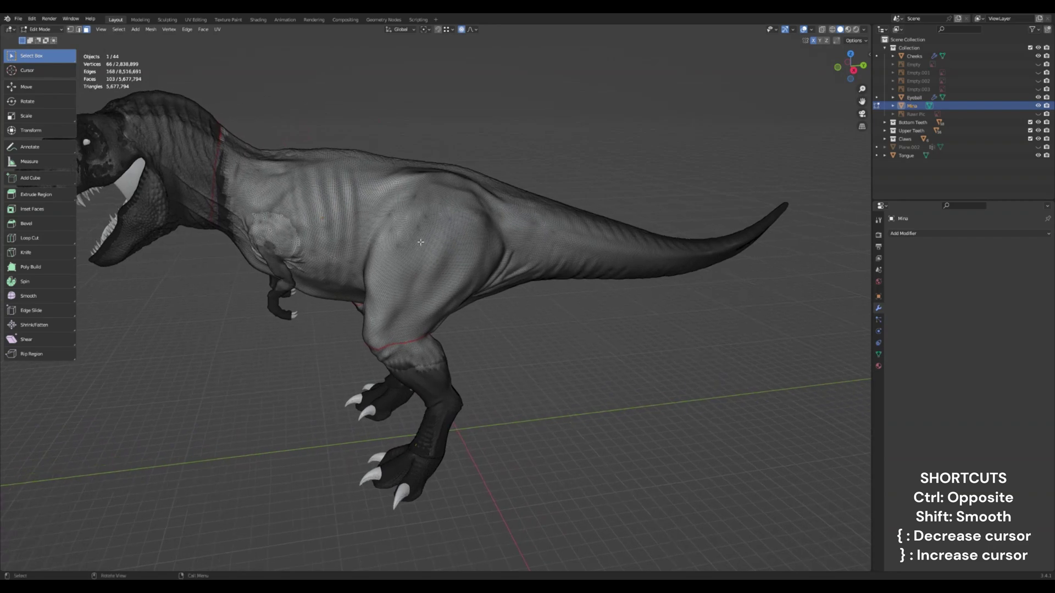
left_click(853, 70)
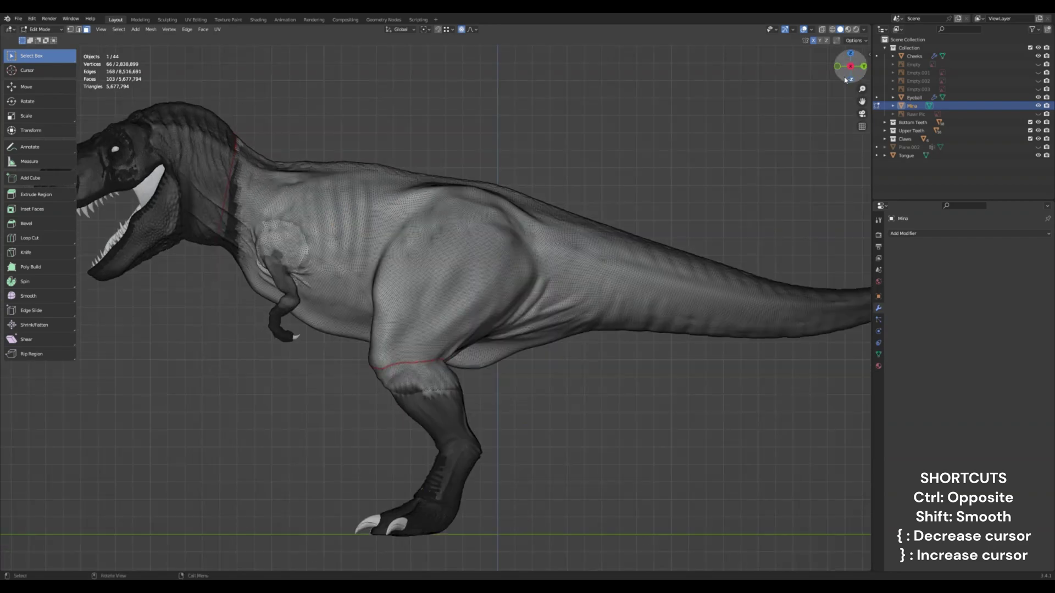
scroll(610, 200, "down", 1)
middle_click_drag(601, 201, 565, 194, "shift")
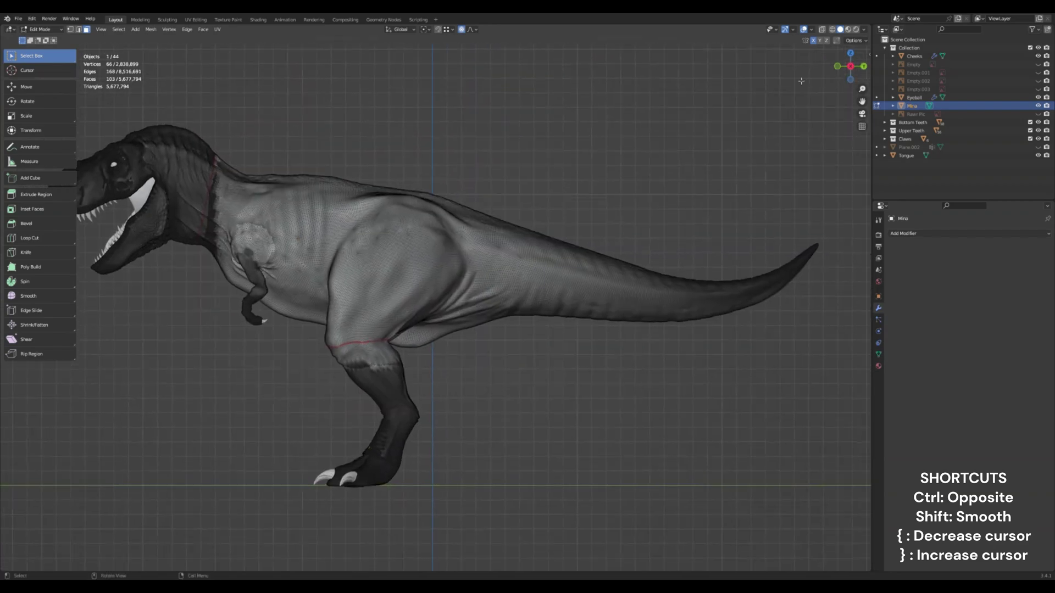
left_click(822, 29)
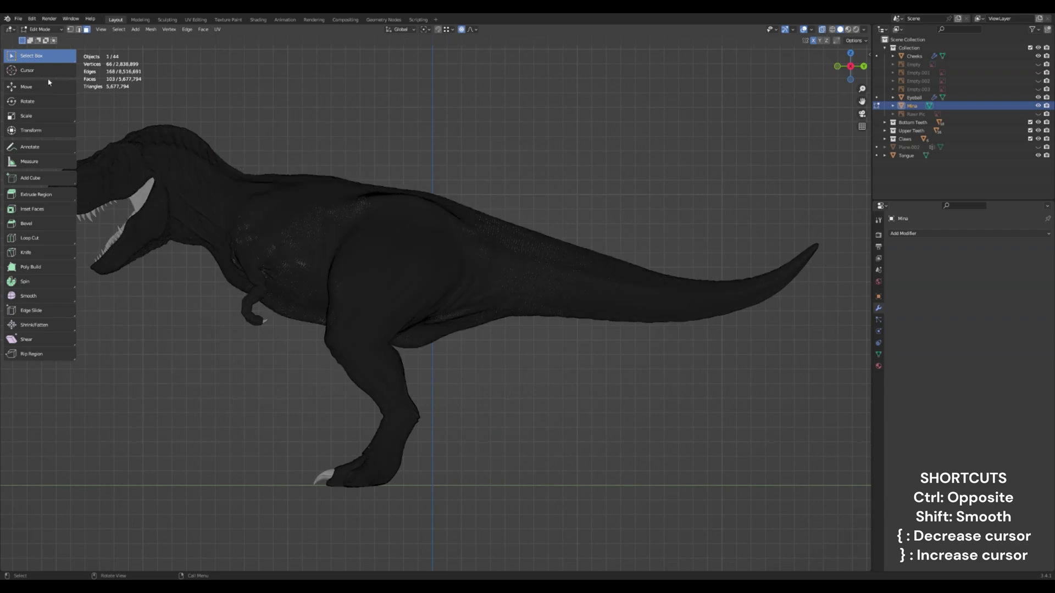
Step: Use Select Circle to select all faces of the dinosaur's torso, tail and upper legs, leaving out the head and feet
left_click_drag(43, 57, 44, 108)
mouse_move(384, 220)
left_mouse_down()
mouse_move(394, 195)
mouse_move(384, 211)
mouse_move(363, 190)
mouse_move(302, 177)
mouse_move(258, 201)
mouse_move(286, 186)
mouse_move(360, 209)
left_mouse_up()
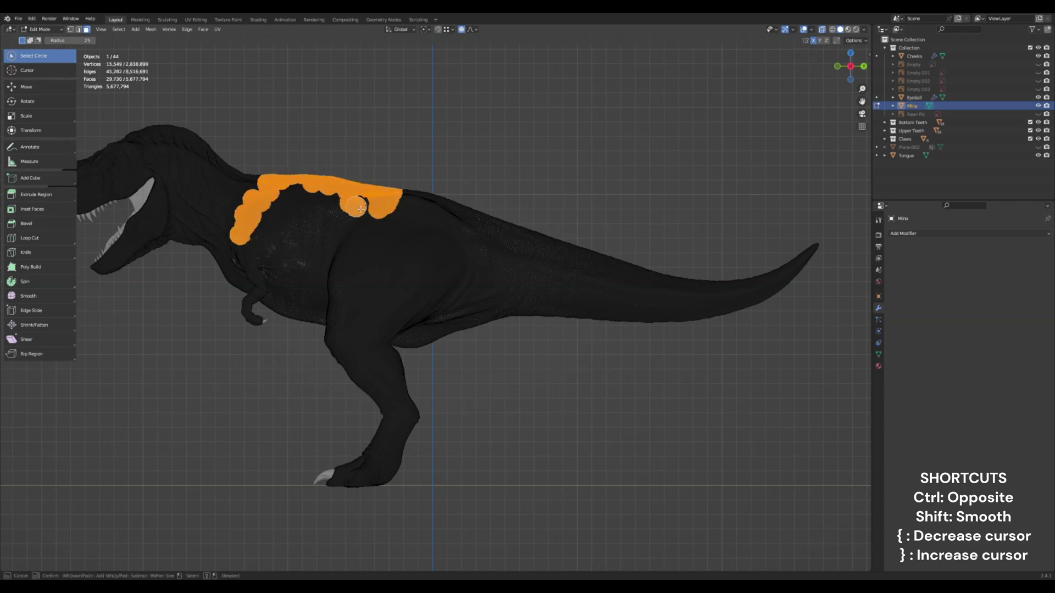
mouse_move(437, 238)
right_mouse_down("ctrl")
mouse_move(431, 332)
mouse_move(446, 304)
right_mouse_up("ctrl")
scroll(444, 305, "down", 1)
left_click(429, 314)
scroll(471, 291, "down", 8)
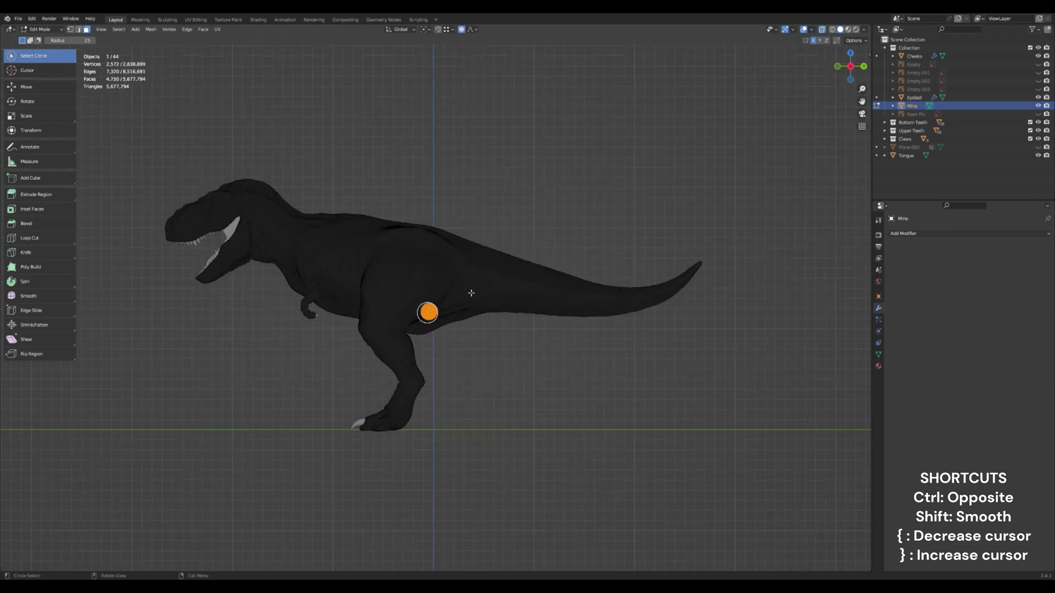
mouse_move(476, 306)
left_mouse_down()
mouse_move(501, 290)
mouse_move(475, 299)
mouse_move(413, 287)
mouse_move(408, 297)
mouse_move(416, 311)
mouse_move(440, 312)
mouse_move(462, 275)
left_mouse_up()
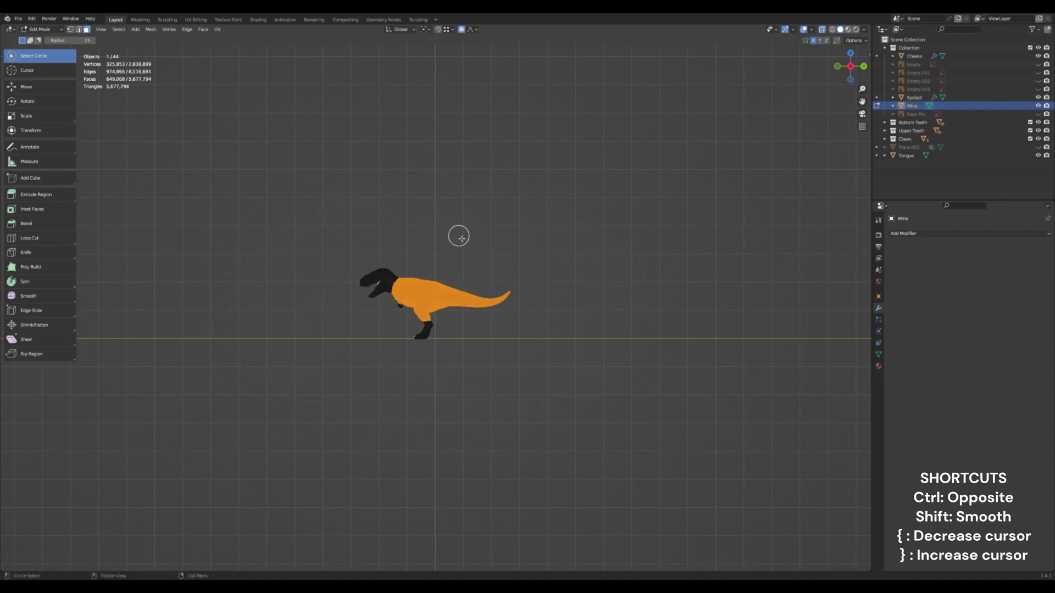
Step: Subdivide the selected torso, tail and upper leg faces with 1 cut
scroll(475, 245, "up", 1)
scroll(476, 316, "up", 12)
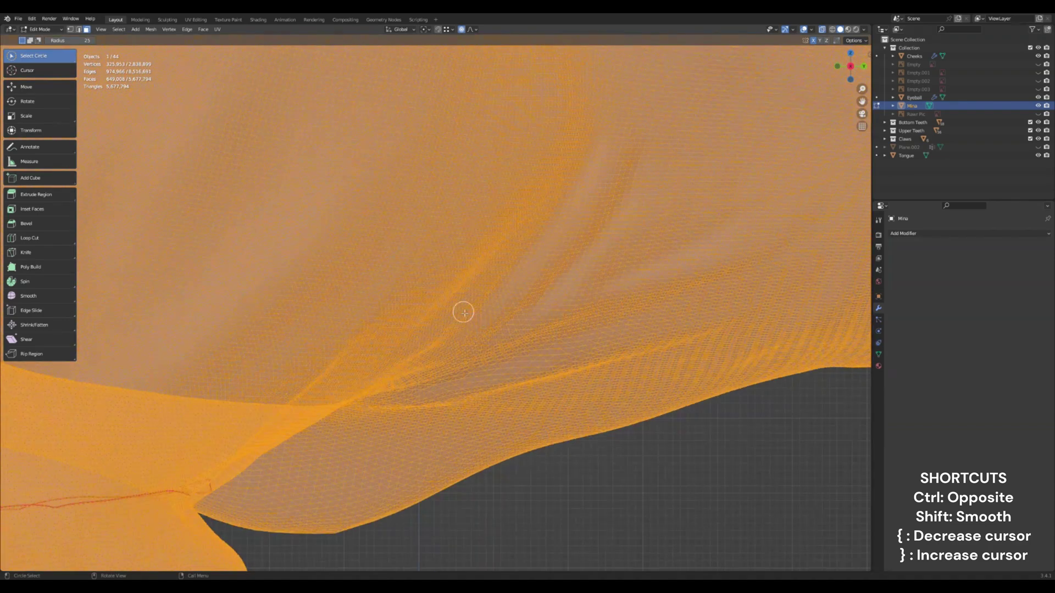
key("q")
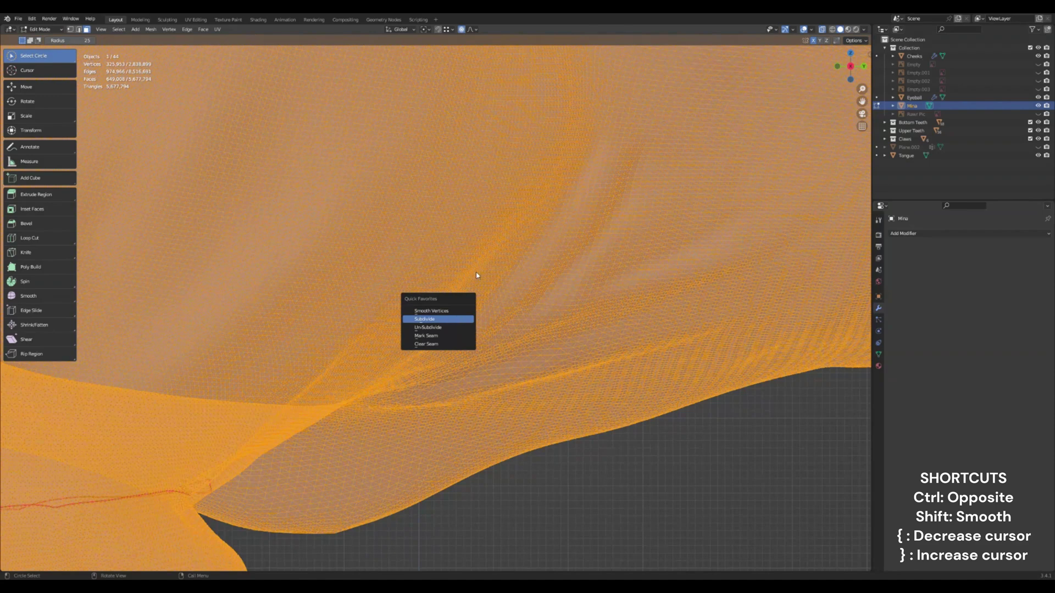
key("Return")
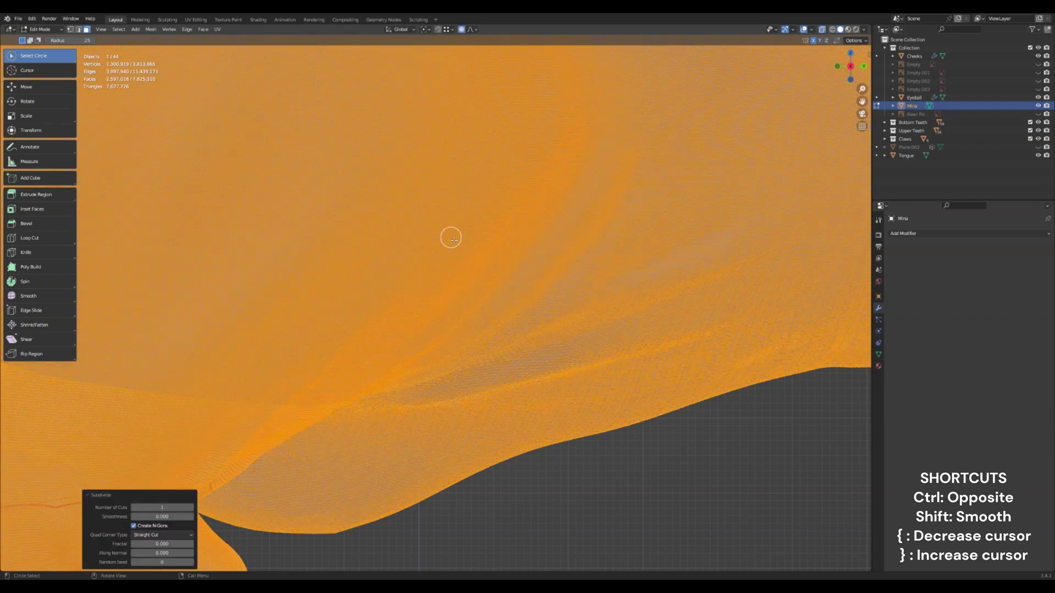
Step: Circle-select the coarser patch of faces at the base of the neck and subdivide it with 1 cut
scroll(451, 238, "down", 12)
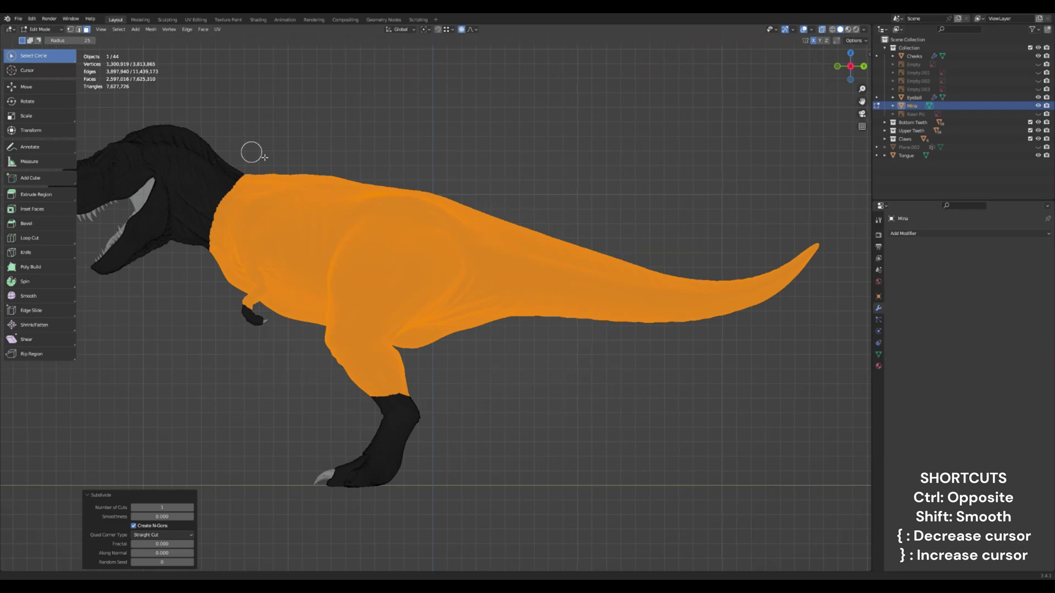
scroll(452, 267, "up", 8)
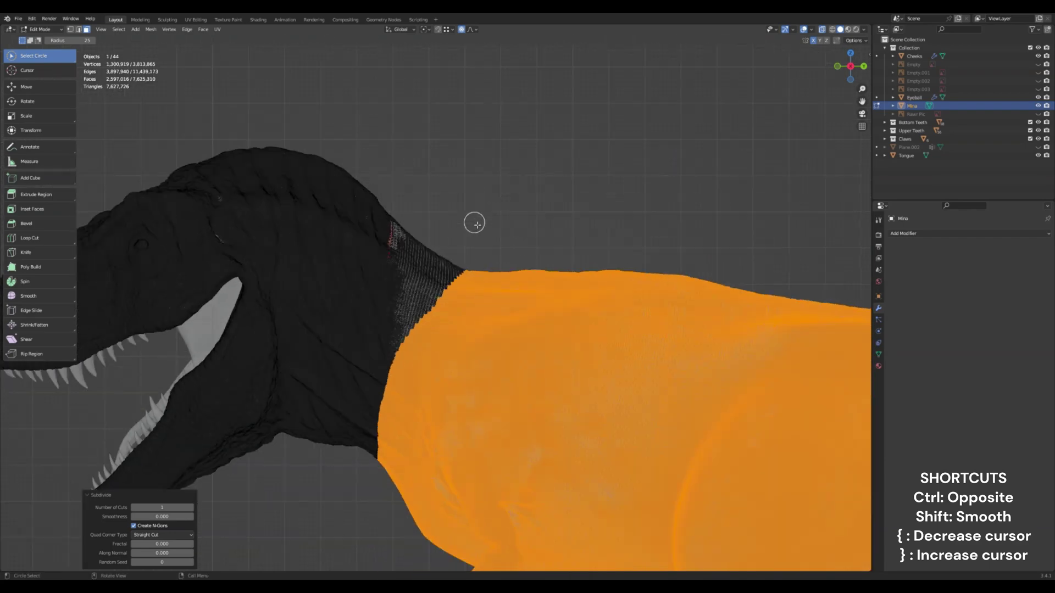
scroll(474, 223, "down", 1)
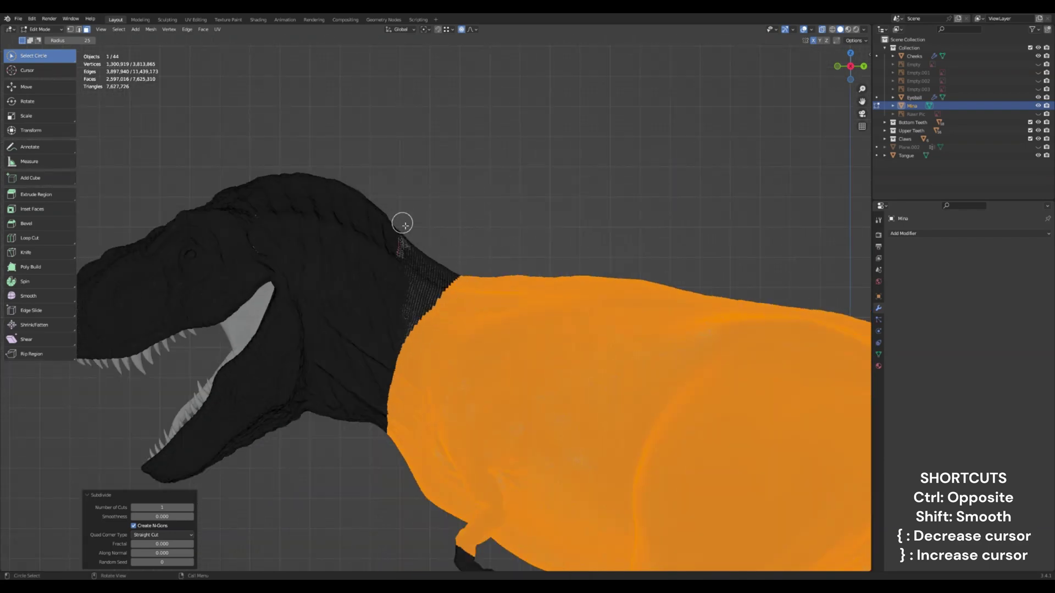
left_click_drag(402, 223, 402, 222)
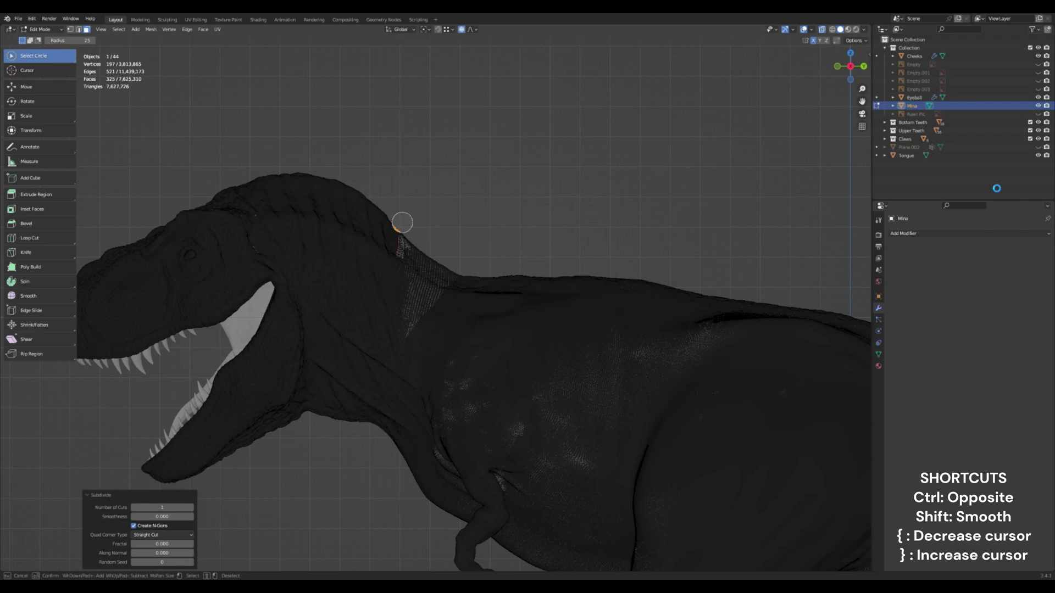
left_click_drag(402, 223, 399, 231)
scroll(477, 247, "down", 3)
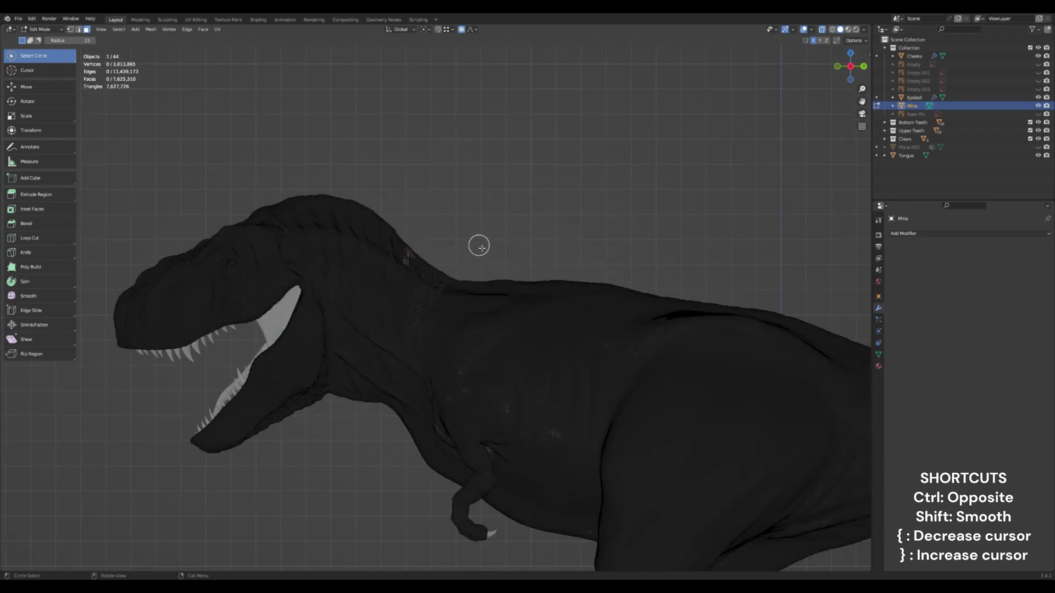
mouse_move(415, 309)
left_mouse_down()
mouse_move(430, 279)
mouse_move(409, 257)
mouse_move(419, 301)
left_mouse_up()
key("q")
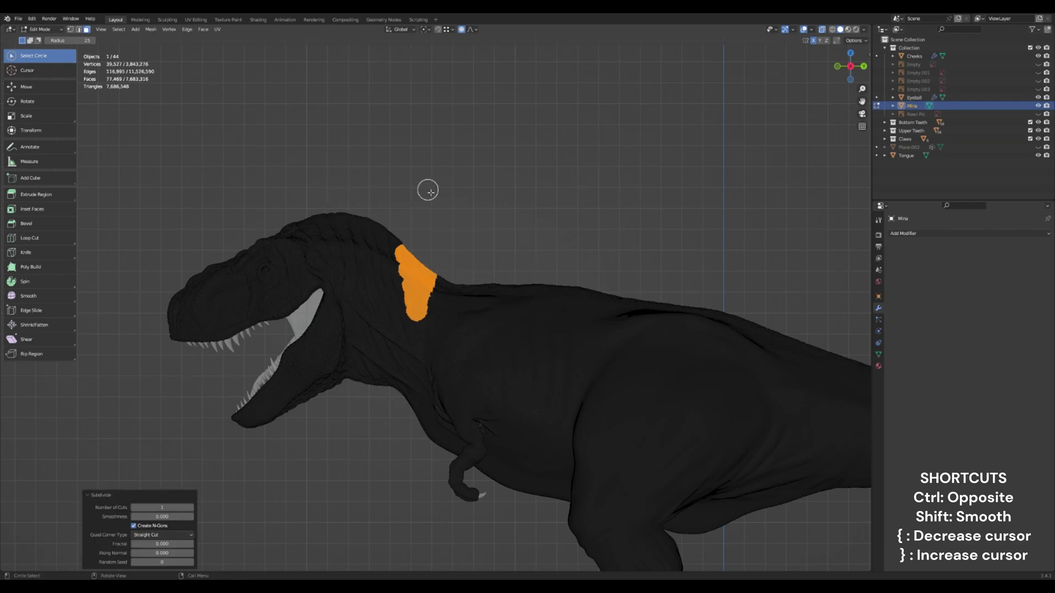
Step: Switch the dinosaur's body to Sculpt Mode and turn off X-ray
scroll(427, 190, "up", 4)
left_click(42, 30)
left_click(44, 57)
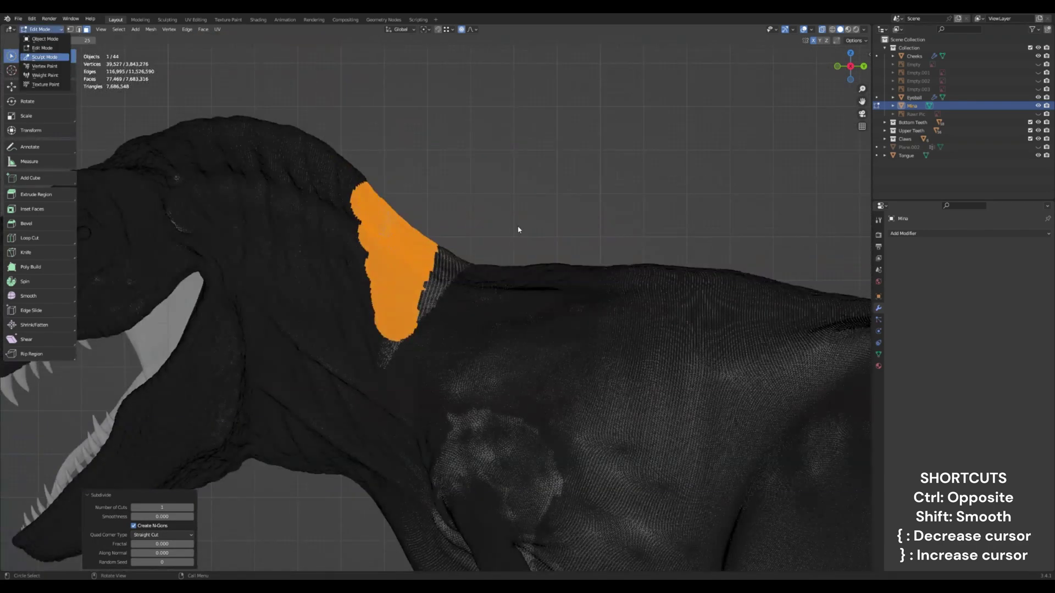
key("Return")
scroll(497, 247, "down", 5)
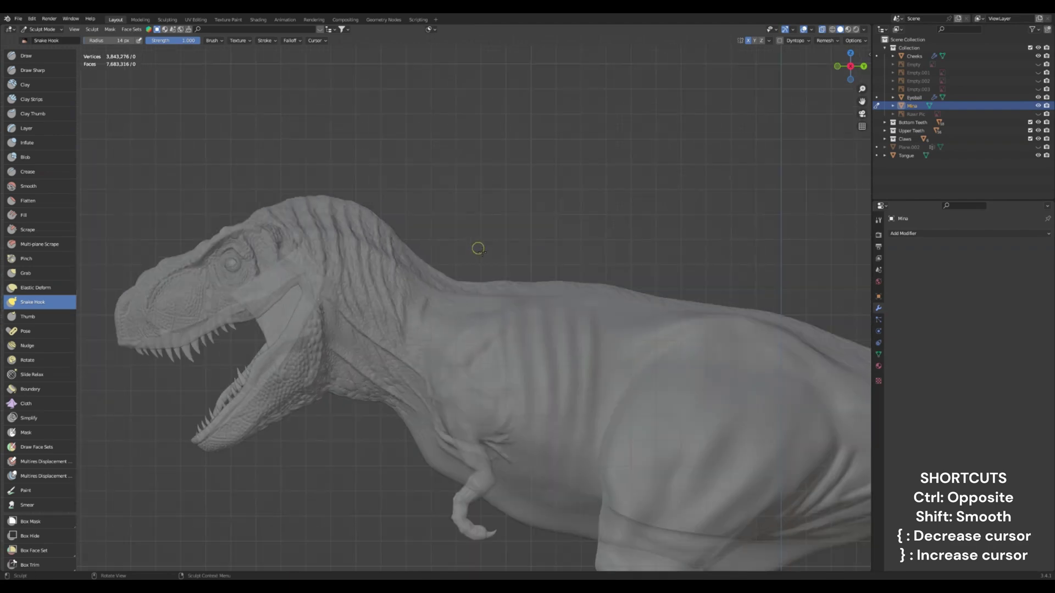
middle_click_drag(478, 247, 700, 233)
left_click(822, 29)
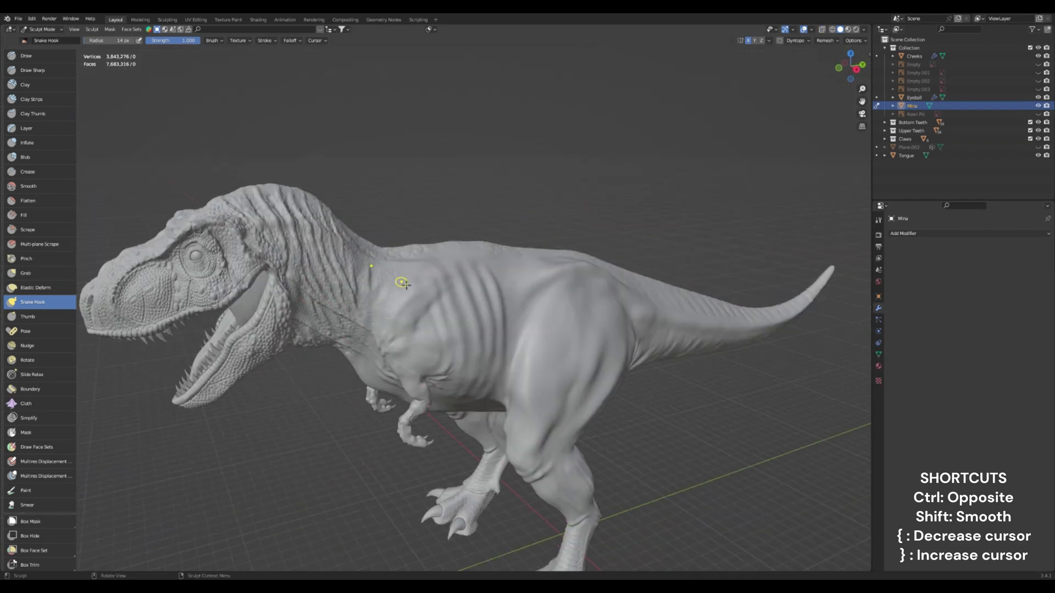
Step: Use the Draw brush at 14 px radius and 0.500 strength to build up raised ribs along the dinosaur's torso
scroll(405, 281, "up", 1)
scroll(404, 280, "down", 1)
left_click(43, 56)
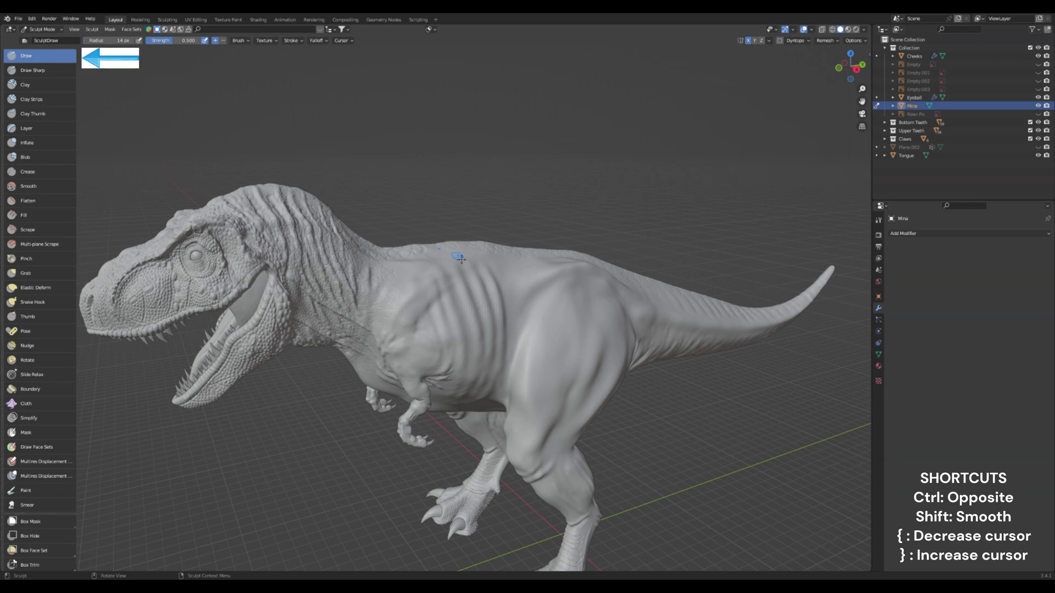
left_click_drag(507, 274, 512, 292)
left_click_drag(507, 274, 516, 330)
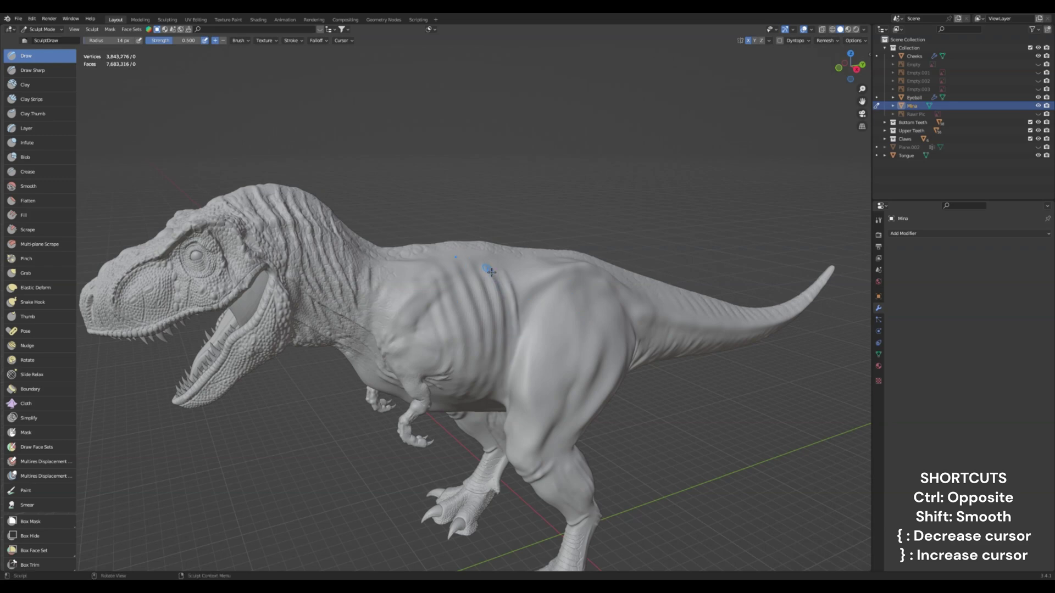
mouse_move(484, 292)
left_mouse_down()
mouse_move(493, 364)
mouse_move(470, 297)
mouse_move(445, 329)
mouse_move(440, 308)
mouse_move(471, 354)
left_mouse_up()
left_click_drag(457, 305, 475, 356)
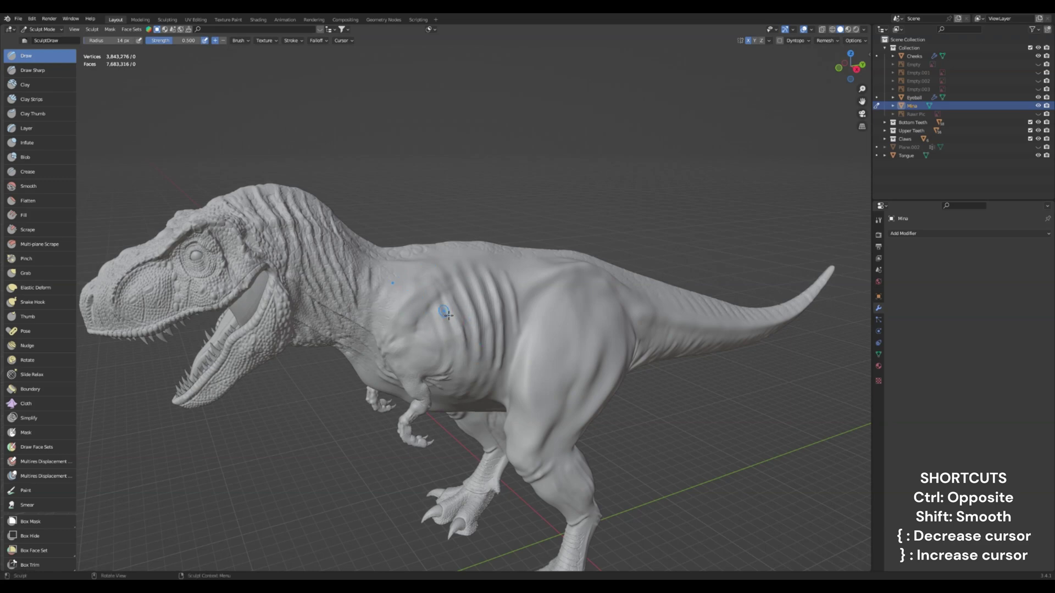
right_click(485, 343)
right_click(471, 273)
right_click(493, 300)
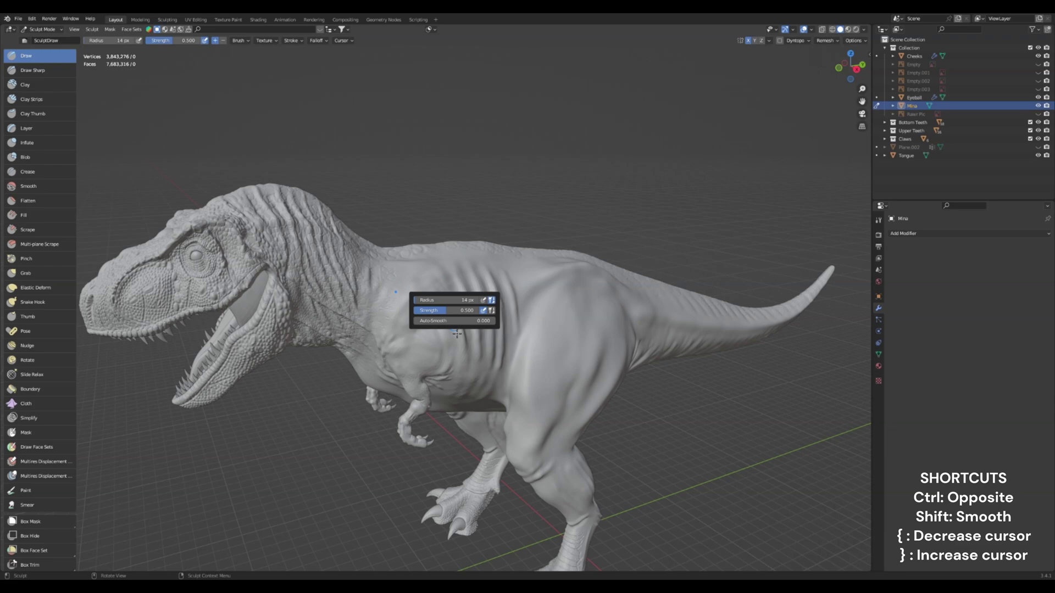
right_click(506, 351)
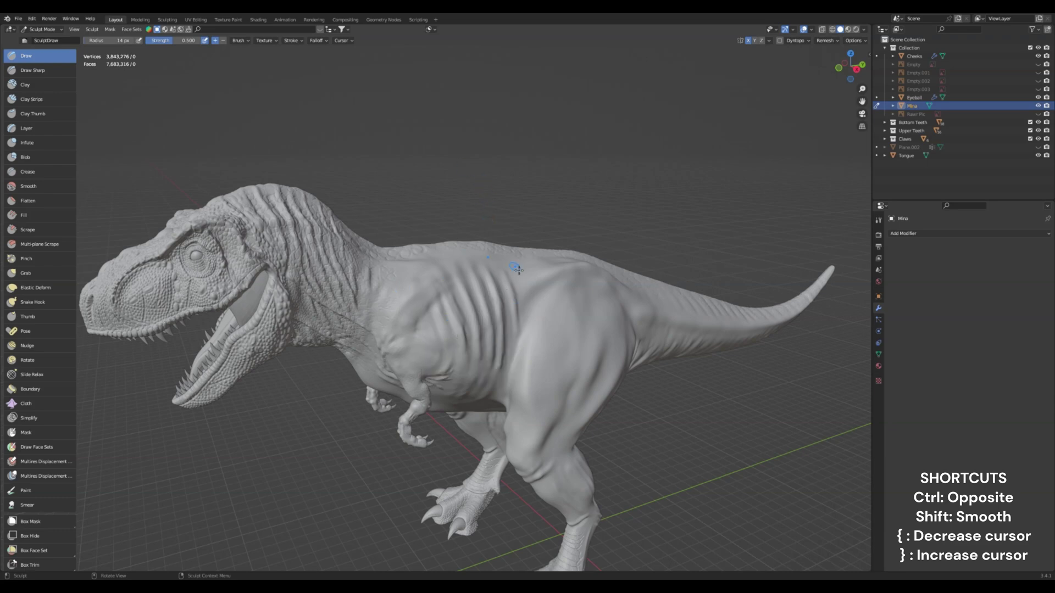
Step: Examine the sculpted ribs, hips and tail from both sides and from above the back
scroll(519, 270, "down", 1)
middle_click_drag(557, 309, 538, 321)
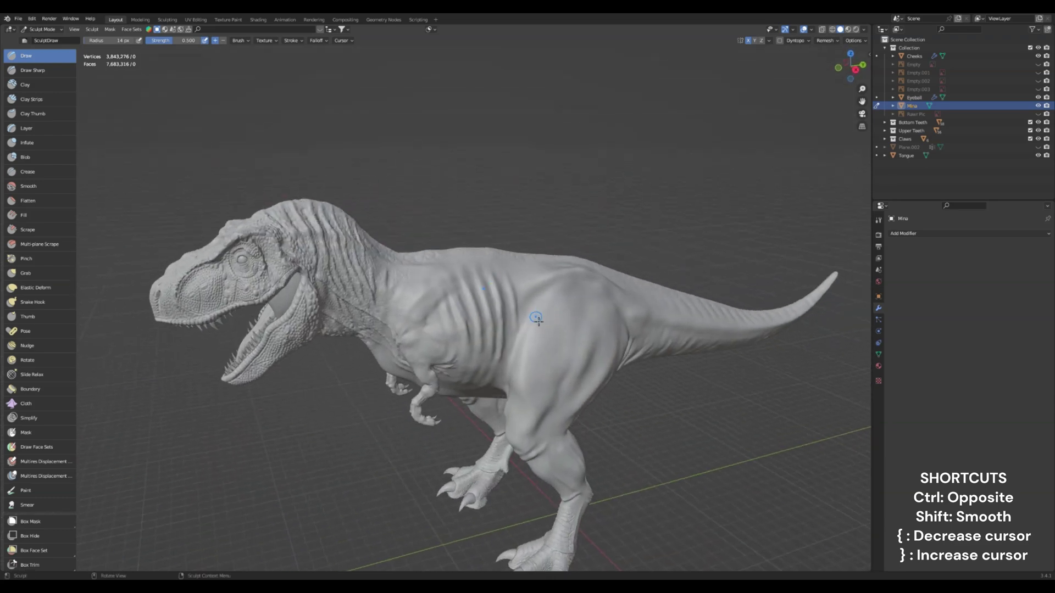
middle_click_drag(522, 360, 512, 362)
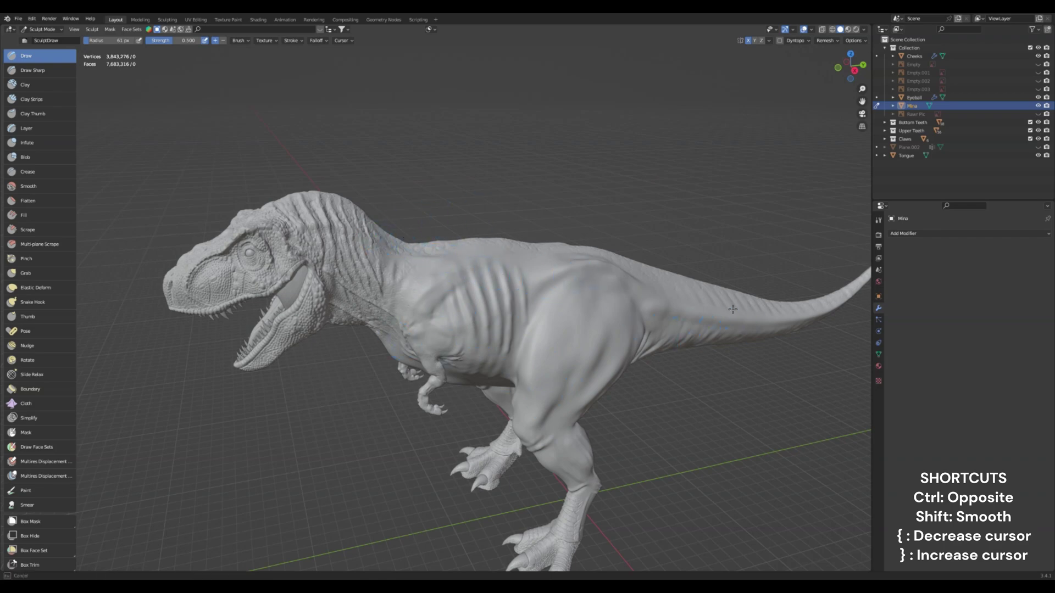
scroll(591, 310, "down", 2)
middle_click_drag(676, 311, 531, 322, "shift")
middle_click_drag(629, 289, 491, 385)
scroll(471, 419, "down", 5)
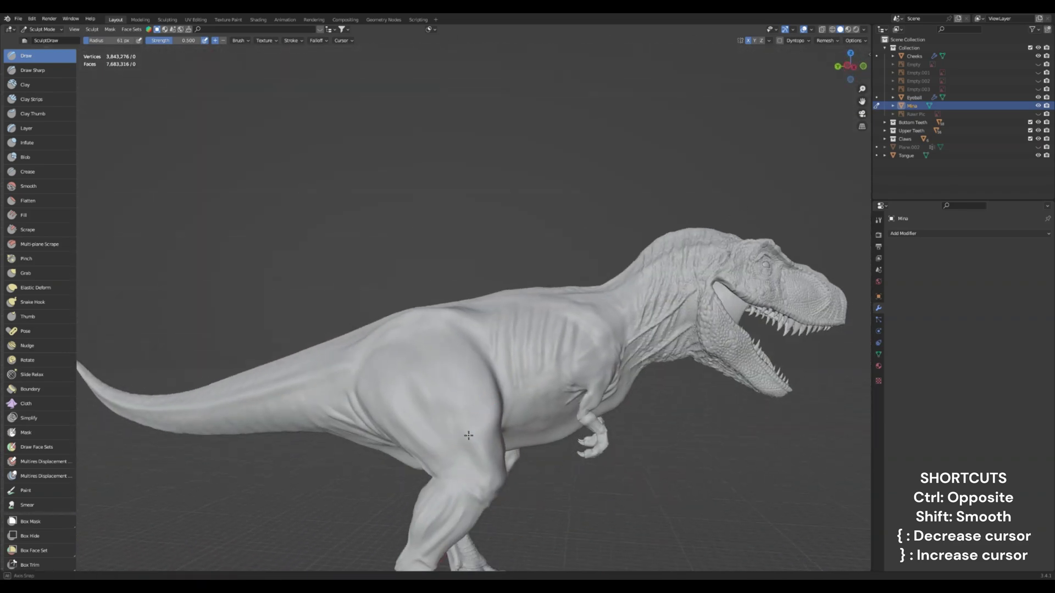
middle_click_drag(478, 420, 438, 374)
scroll(315, 323, "up", 6)
scroll(314, 323, "up", 1)
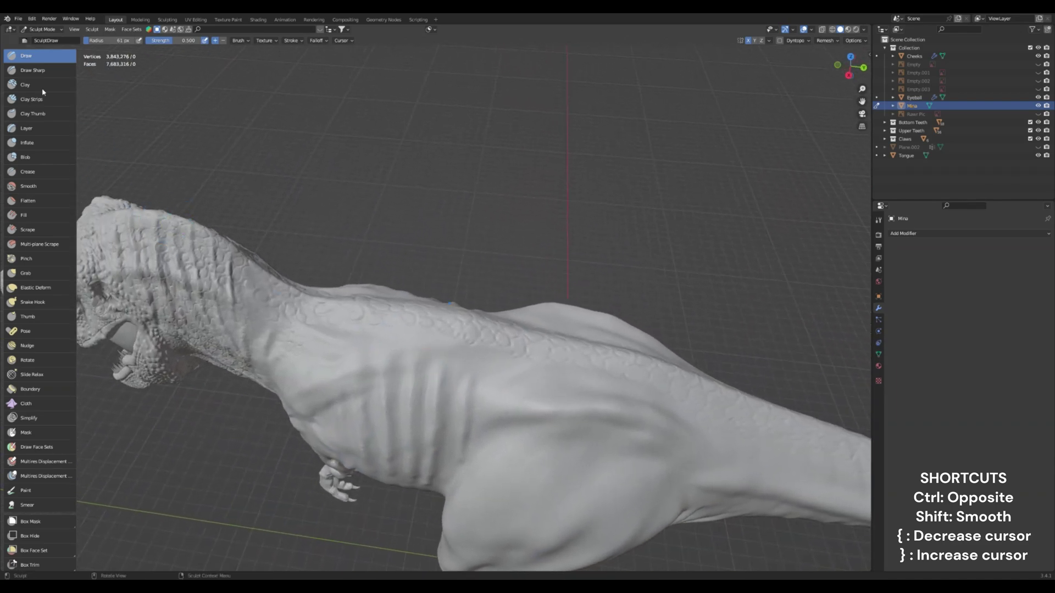
Step: Switch to the Draw Sharp brush and carve rounded scale outlines along the back from the neck over the hips
left_click(33, 70)
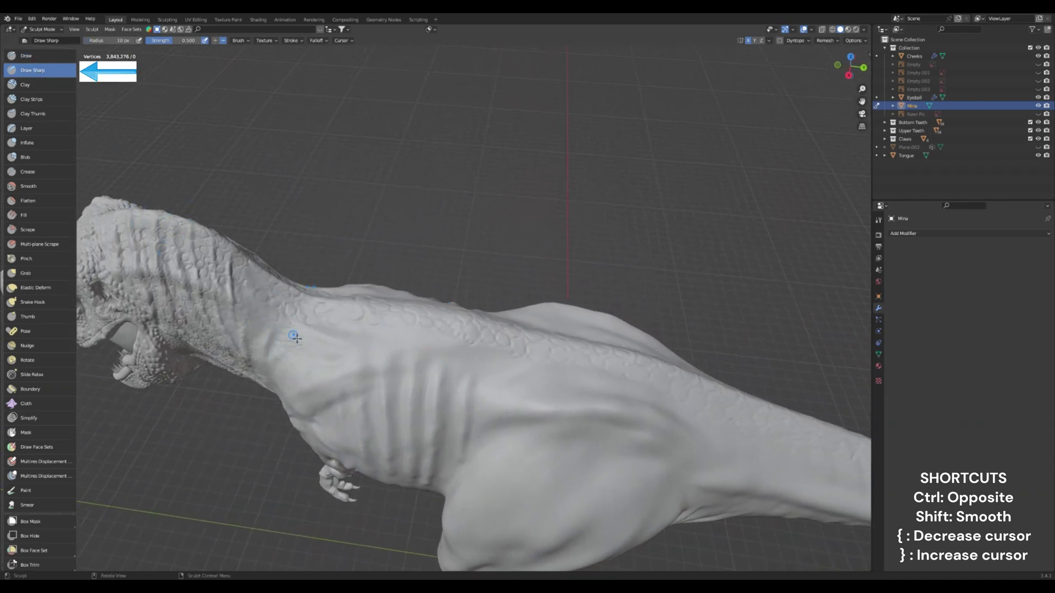
key("bracketright")
key("bracketright")
mouse_move(319, 333)
left_mouse_down()
mouse_move(405, 330)
mouse_move(517, 368)
left_mouse_up()
middle_click_drag(423, 345, 364, 356)
mouse_move(482, 312)
middle_mouse_down()
mouse_move(470, 332)
mouse_move(473, 270)
middle_mouse_up()
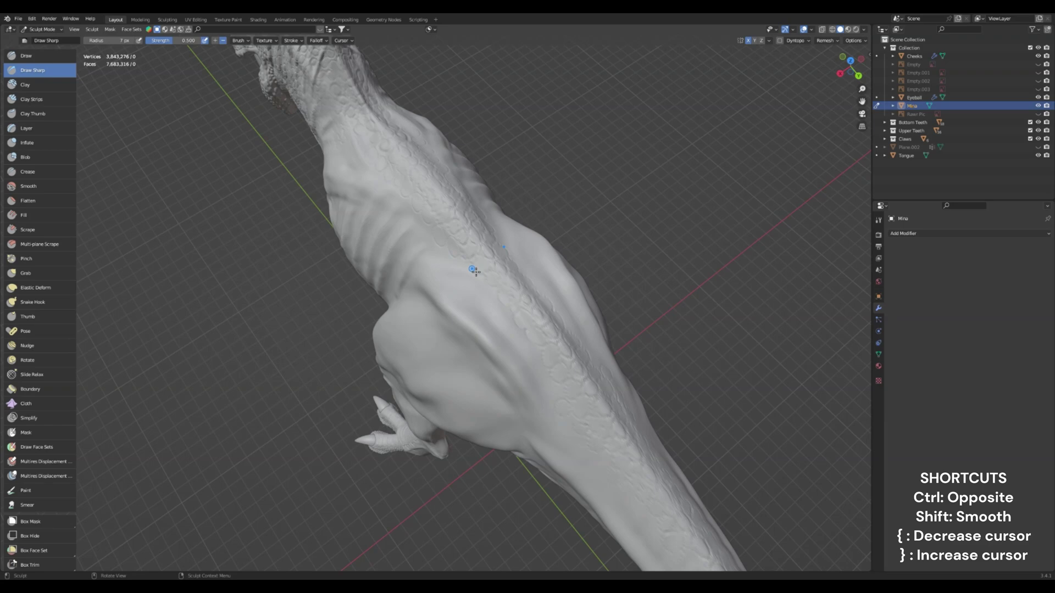
left_click_drag(513, 326, 521, 343)
middle_click_drag(521, 342, 451, 278, "shift")
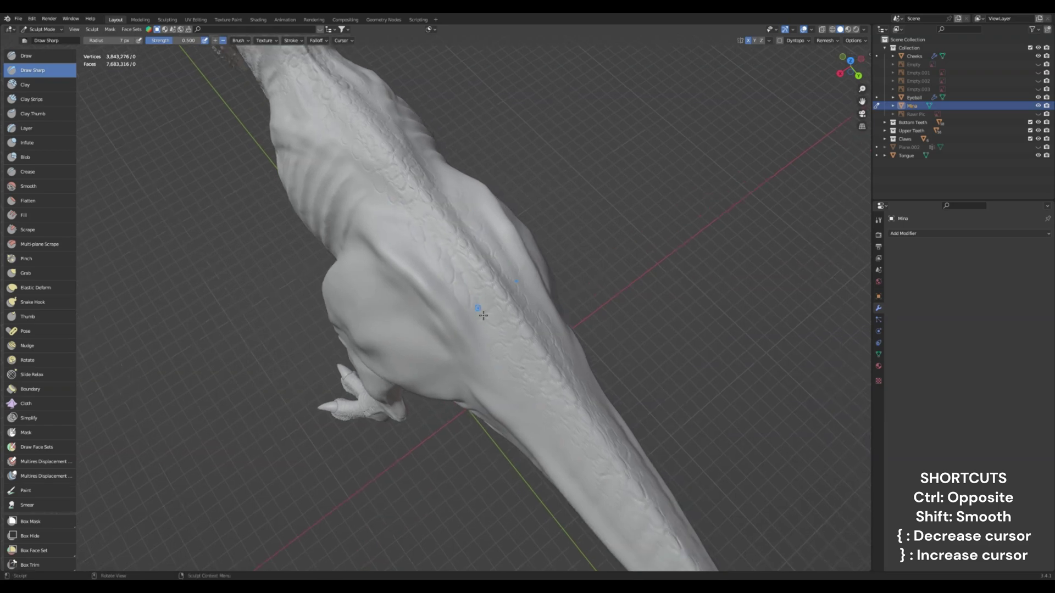
left_click_drag(493, 351, 494, 337)
Step: Continue the Draw Sharp scale outlines along the upper surface of the tail towards its tip
middle_click_drag(494, 337, 426, 235)
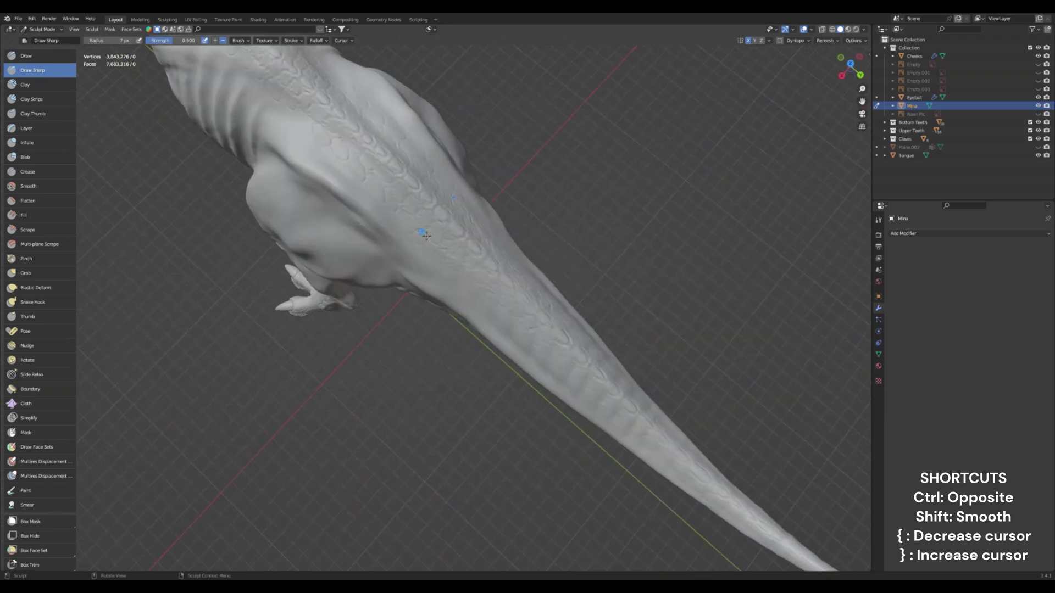
left_click_drag(437, 250, 522, 321)
middle_click_drag(522, 321, 459, 285)
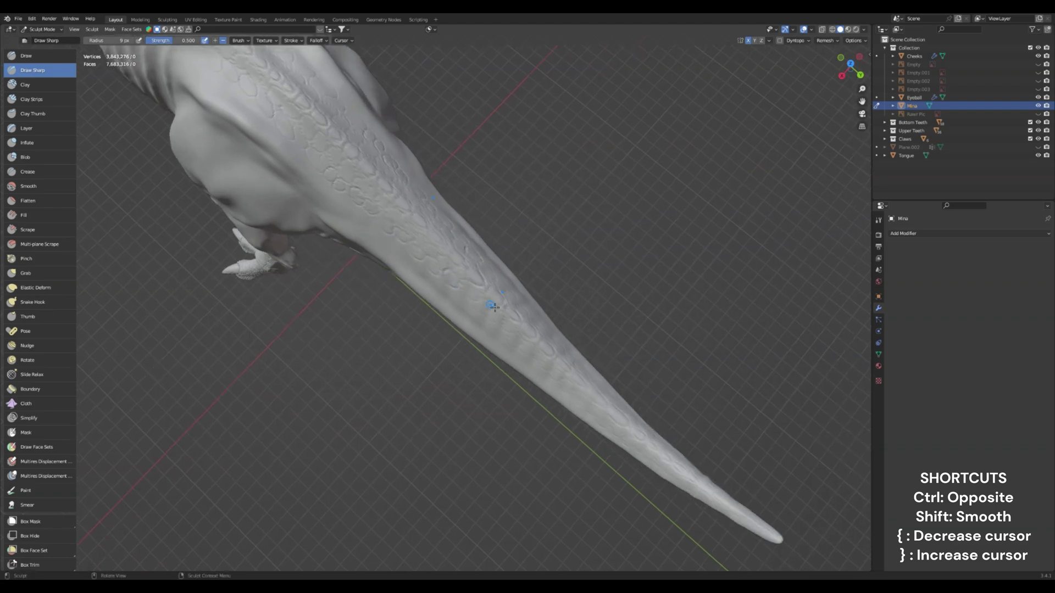
middle_click_drag(530, 350, 501, 320)
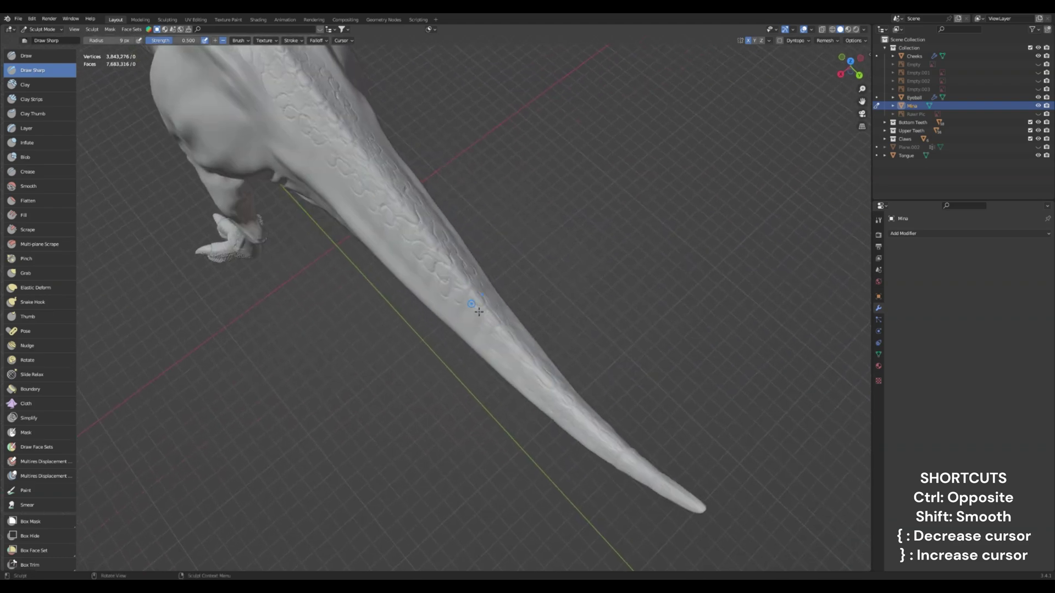
mouse_move(479, 311)
left_mouse_down()
mouse_move(555, 407)
mouse_move(650, 476)
left_mouse_up()
middle_click_drag(650, 475, 500, 371, "shift")
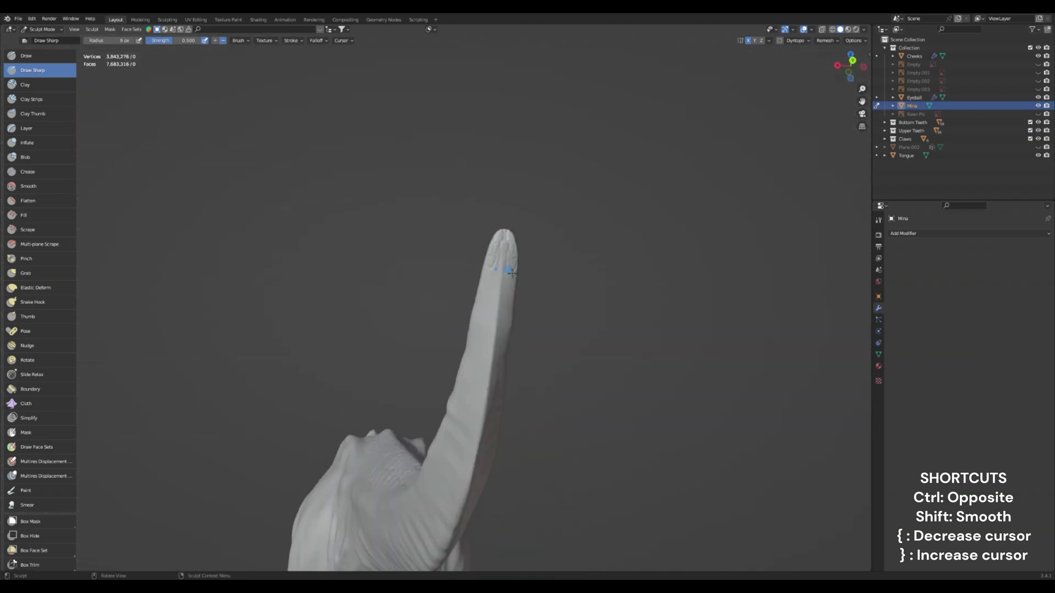
Step: Carve small scale outlines around the tail tip and a further row along the side of the tail's end
left_click_drag(512, 272, 492, 292)
left_click_drag(488, 343, 478, 384)
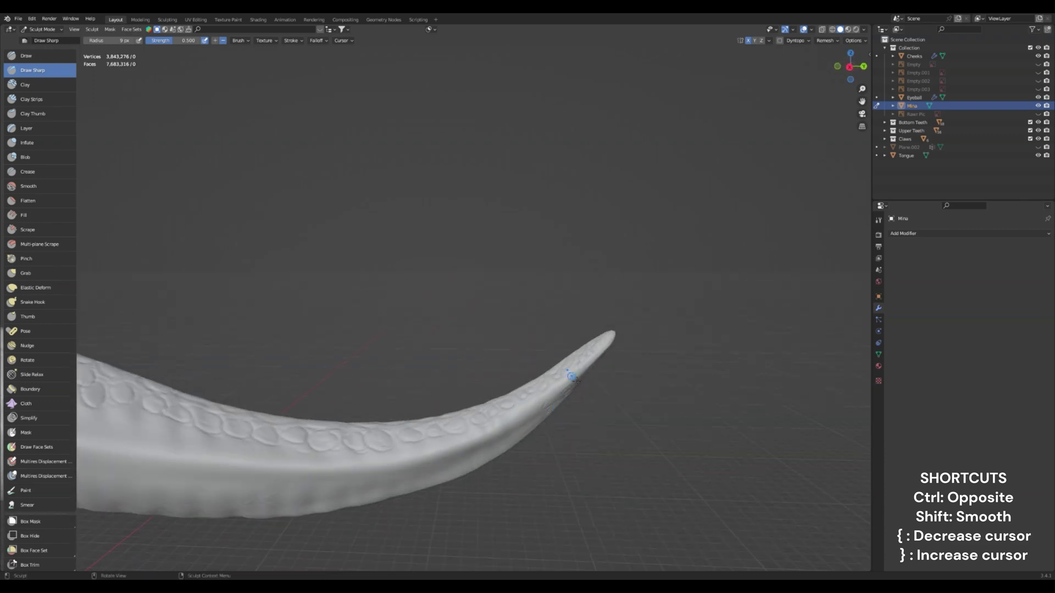
left_click_drag(556, 400, 525, 420)
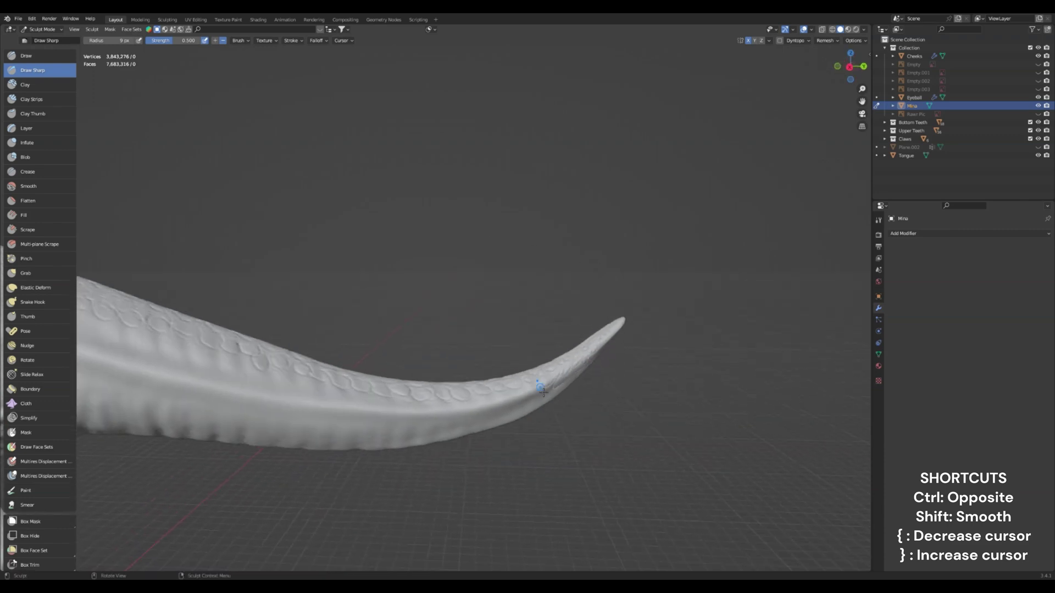
left_click_drag(541, 389, 370, 405)
left_click_drag(369, 406, 366, 405)
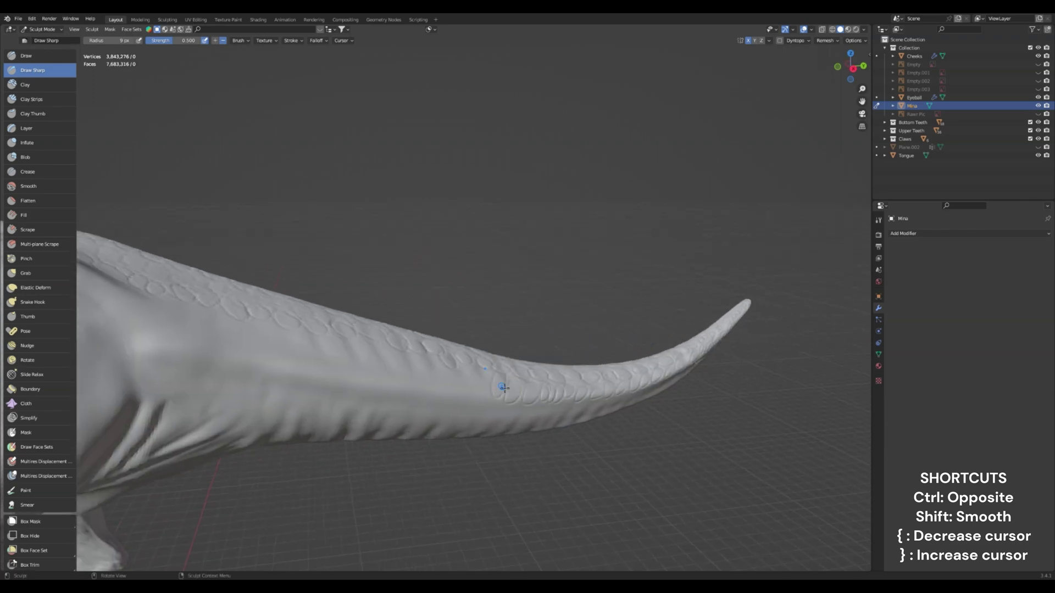
Step: Extend the rows of scale outlines along the tail's side up to the tail base behind the hip
mouse_move(504, 388)
left_mouse_down()
mouse_move(464, 367)
mouse_move(402, 397)
left_mouse_up()
mouse_move(380, 352)
left_mouse_down()
mouse_move(372, 361)
mouse_move(386, 396)
mouse_move(367, 369)
mouse_move(349, 364)
left_mouse_up()
middle_click_drag(332, 348, 485, 388, "shift")
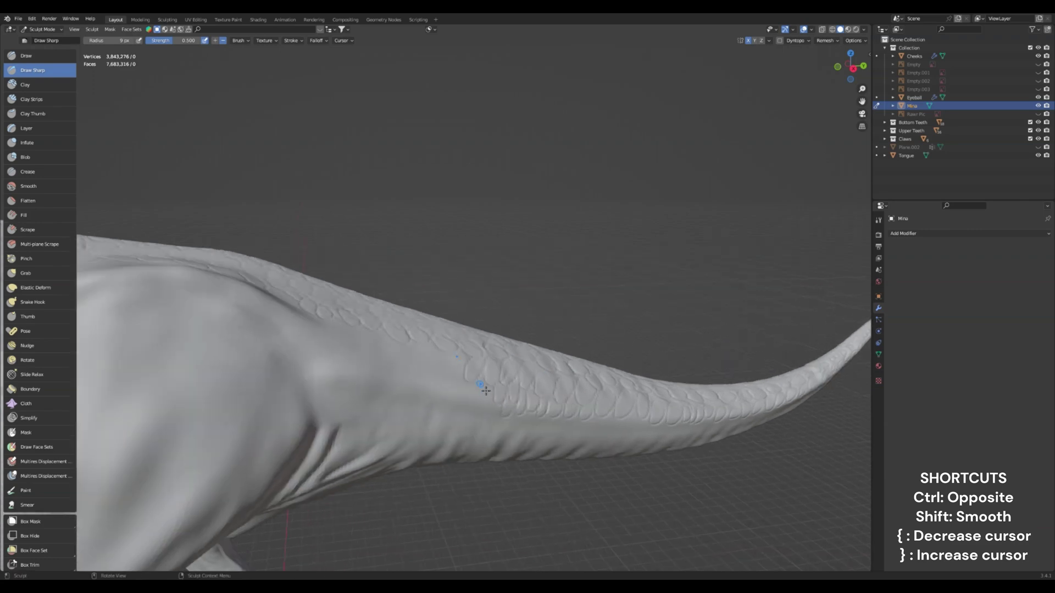
left_click_drag(485, 387, 484, 405)
left_click_drag(407, 348, 394, 367)
left_click_drag(394, 381, 415, 398)
left_click_drag(370, 368, 365, 344)
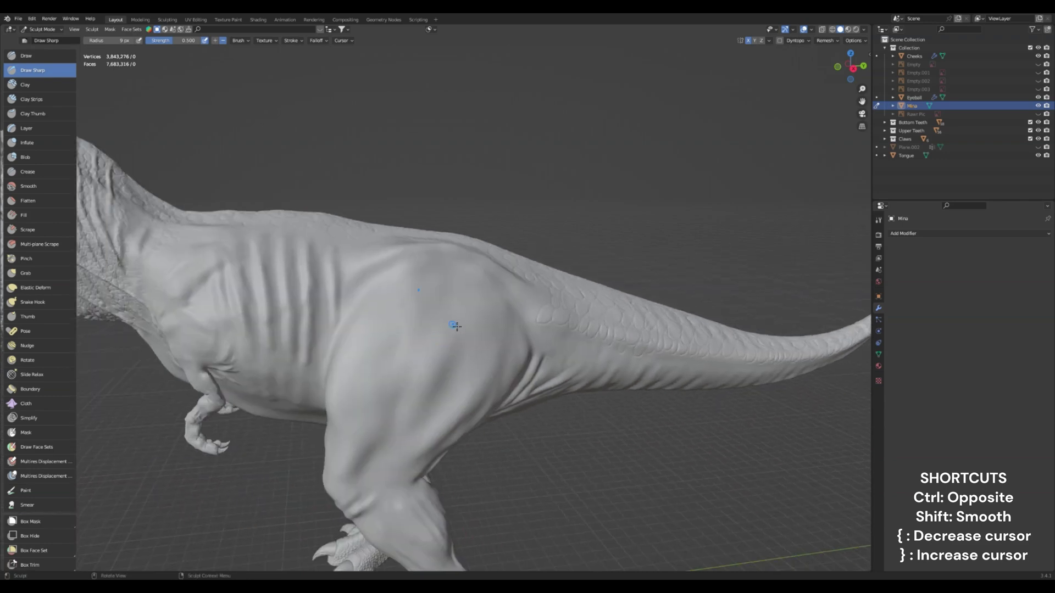
Step: Carve large, scattered oval scale outlines across the thigh and hip with the 9 px Draw Sharp brush
mouse_move(406, 275)
left_mouse_down()
mouse_move(424, 287)
mouse_move(412, 296)
left_mouse_up()
mouse_move(356, 392)
left_mouse_down()
mouse_move(360, 412)
mouse_move(358, 390)
left_mouse_up()
mouse_move(438, 422)
left_mouse_down()
mouse_move(427, 401)
mouse_move(418, 413)
left_mouse_up()
left_click_drag(415, 314, 409, 322)
left_click_drag(373, 336, 368, 344)
left_click_drag(449, 371, 449, 380)
middle_click_drag(506, 382, 437, 307)
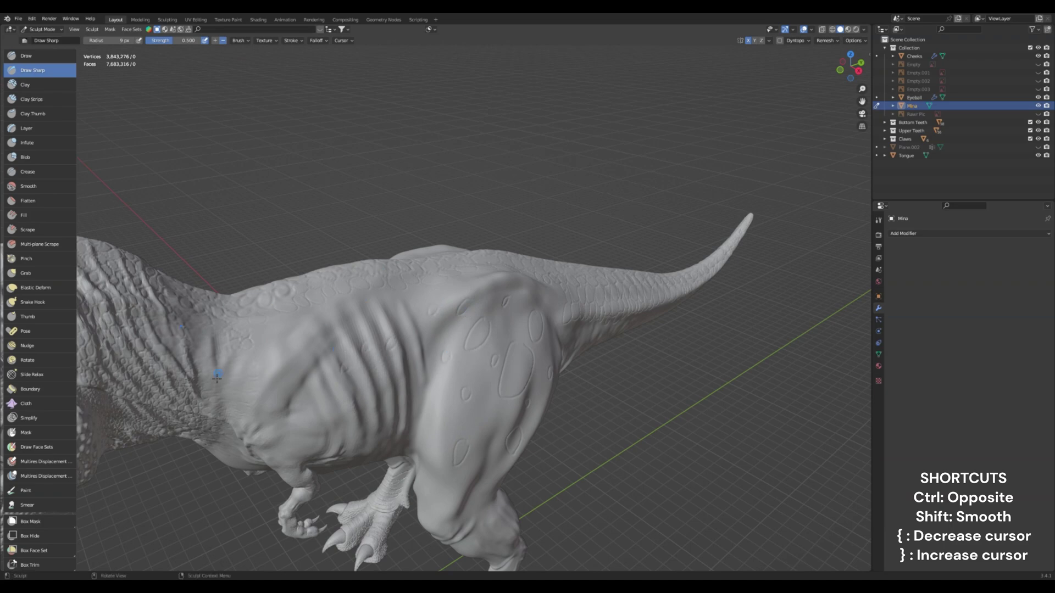
Step: Carve scattered scale outlines on the shoulder and upper arm with the Draw Sharp brush
middle_click_drag(217, 380, 175, 278)
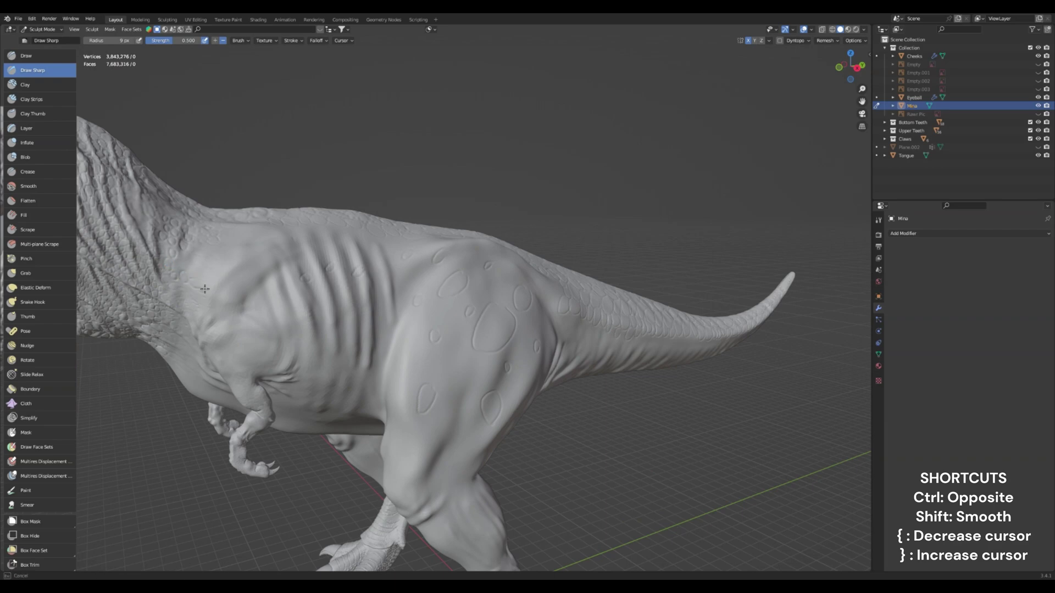
left_click_drag(204, 289, 206, 286)
left_click_drag(181, 266, 194, 255)
left_click_drag(195, 274, 211, 282)
left_click_drag(215, 282, 209, 256)
mouse_move(235, 281)
middle_mouse_down()
mouse_move(236, 302)
mouse_move(211, 301)
mouse_move(259, 313)
mouse_move(275, 238)
middle_mouse_up()
mouse_move(286, 277)
middle_mouse_down("ctrl")
mouse_move(269, 243)
mouse_move(284, 246)
middle_mouse_up("ctrl")
left_click_drag(284, 246, 284, 250)
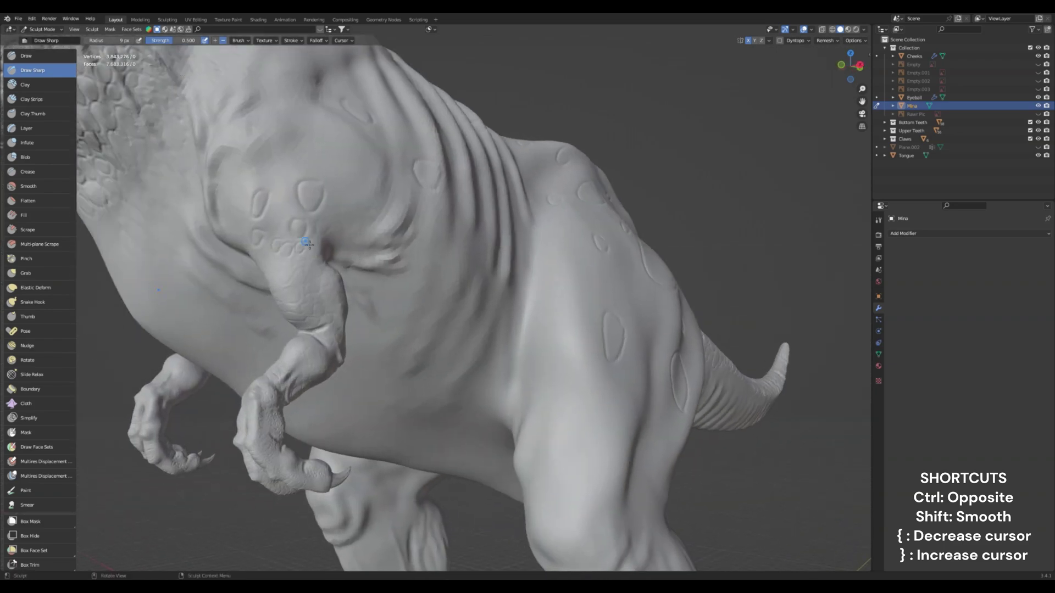
Step: Carve curved skin folds across the flank behind the arm with the Draw Sharp brush at 22 px radius
middle_click_drag(304, 266, 550, 256)
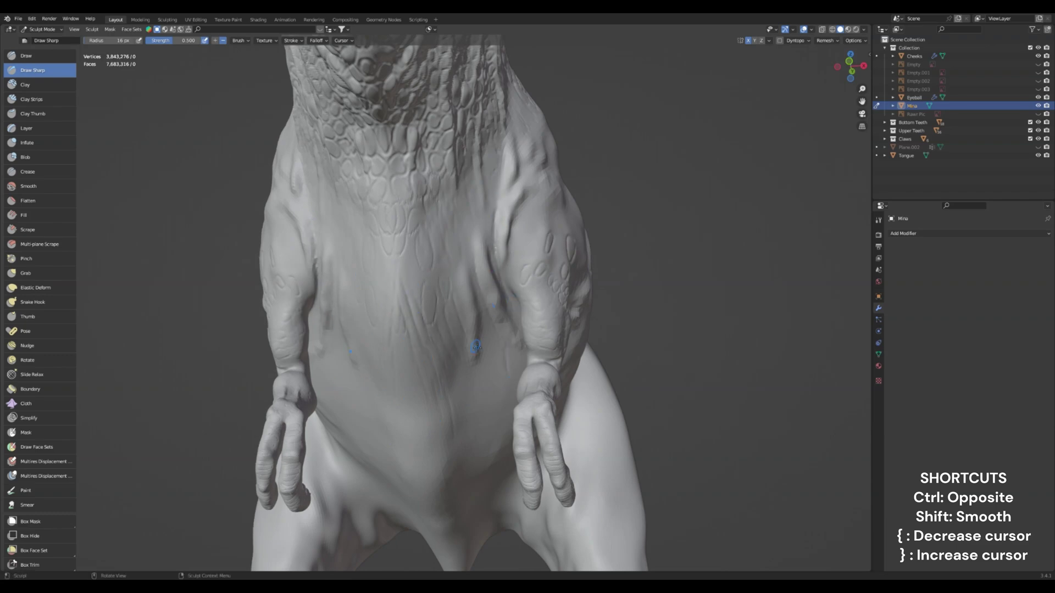
middle_click_drag(466, 333, 349, 451)
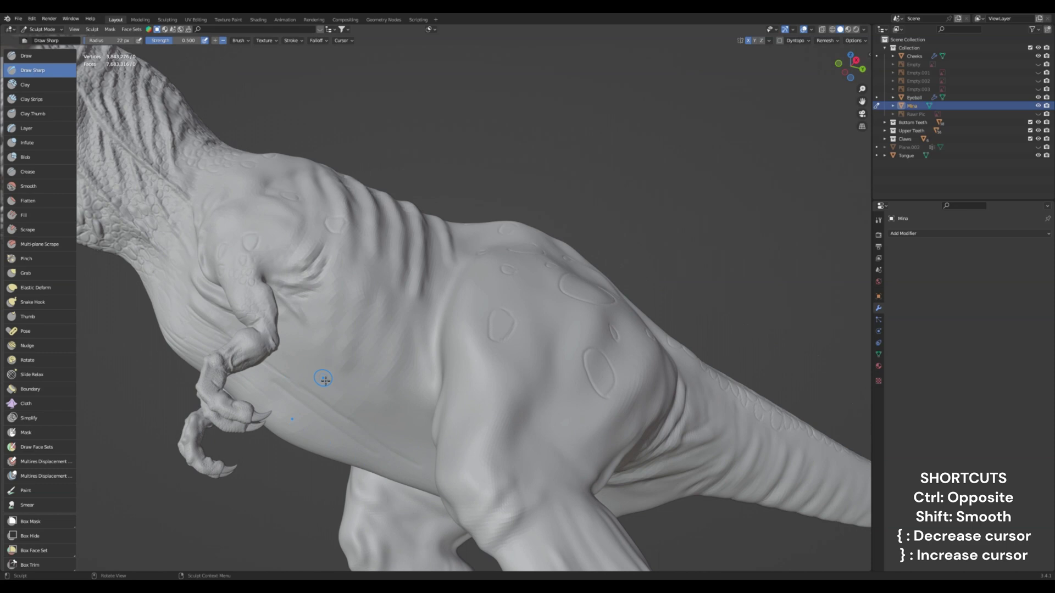
left_click_drag(317, 365, 382, 339)
mouse_move(383, 377)
left_mouse_down()
mouse_move(416, 328)
mouse_move(403, 280)
left_mouse_up()
left_click_drag(364, 345, 379, 305)
left_click_drag(317, 350, 365, 308)
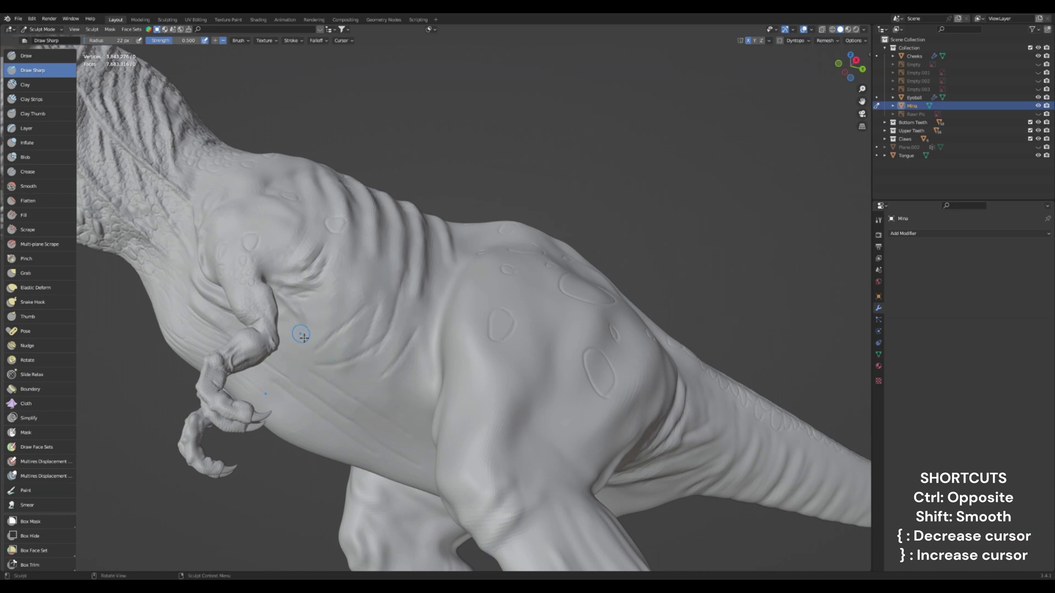
Step: Carve long skin creases along the belly between the arms and hind legs with the 22 px Draw Sharp brush
mouse_move(265, 391)
middle_mouse_down()
mouse_move(362, 370)
mouse_move(409, 397)
middle_mouse_up()
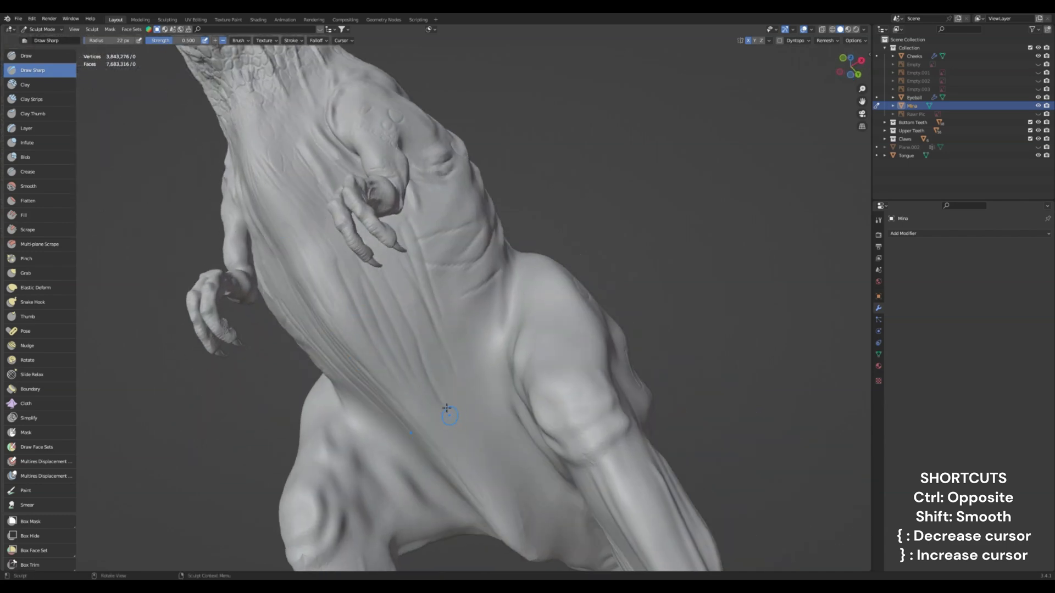
mouse_move(425, 395)
left_mouse_down()
mouse_move(455, 403)
mouse_move(517, 469)
mouse_move(500, 294)
mouse_move(508, 269)
left_mouse_up()
middle_click_drag(510, 387, 569, 459)
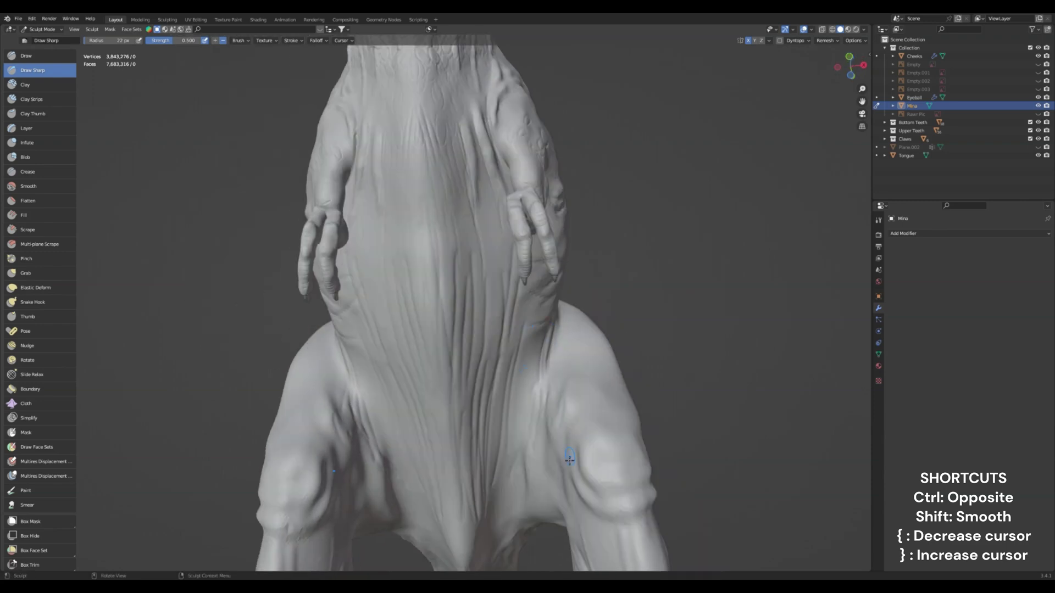
mouse_move(517, 403)
left_mouse_down()
mouse_move(523, 384)
mouse_move(514, 465)
left_mouse_up()
left_click_drag(432, 380, 515, 332)
left_click_drag(420, 361, 499, 267)
Step: Reduce the brush radius to 15 px and add finer wrinkles across the belly and towards the inner thighs
key("bracketleft")
key("bracketleft")
key("bracketleft")
left_click_drag(381, 284, 495, 249)
left_click_drag(411, 256, 475, 226)
left_click_drag(396, 238, 412, 233)
left_click_drag(532, 383, 479, 446)
mouse_move(367, 448)
left_mouse_down()
mouse_move(377, 441)
mouse_move(368, 406)
left_mouse_up()
Step: Carve wrinkles where the belly meets the hind leg and around the groin beneath the tail base
middle_click_drag(488, 353, 572, 449)
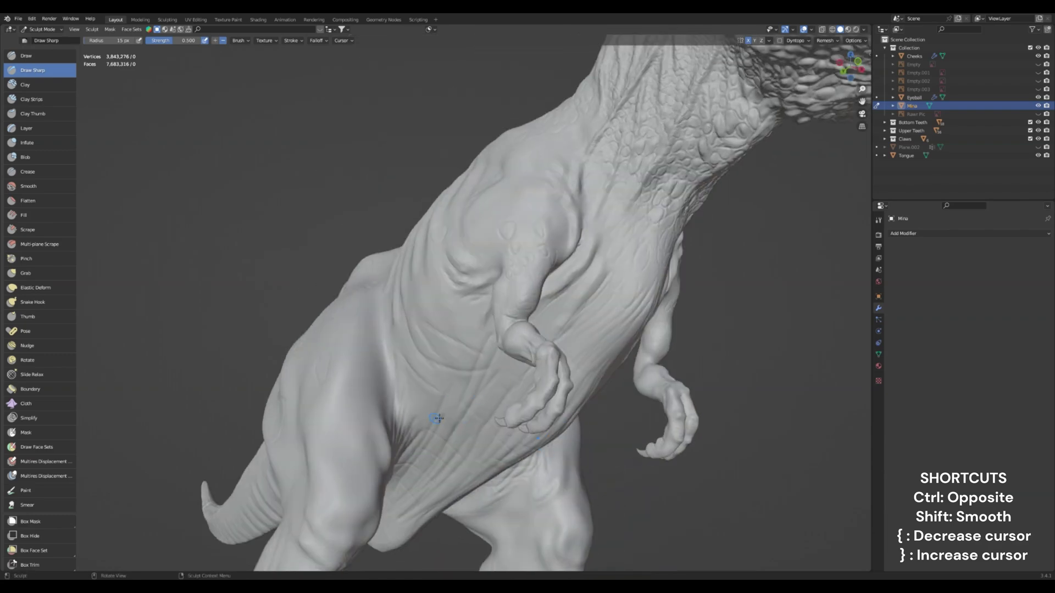
left_click_drag(406, 449, 402, 385)
middle_click_drag(483, 417, 476, 336)
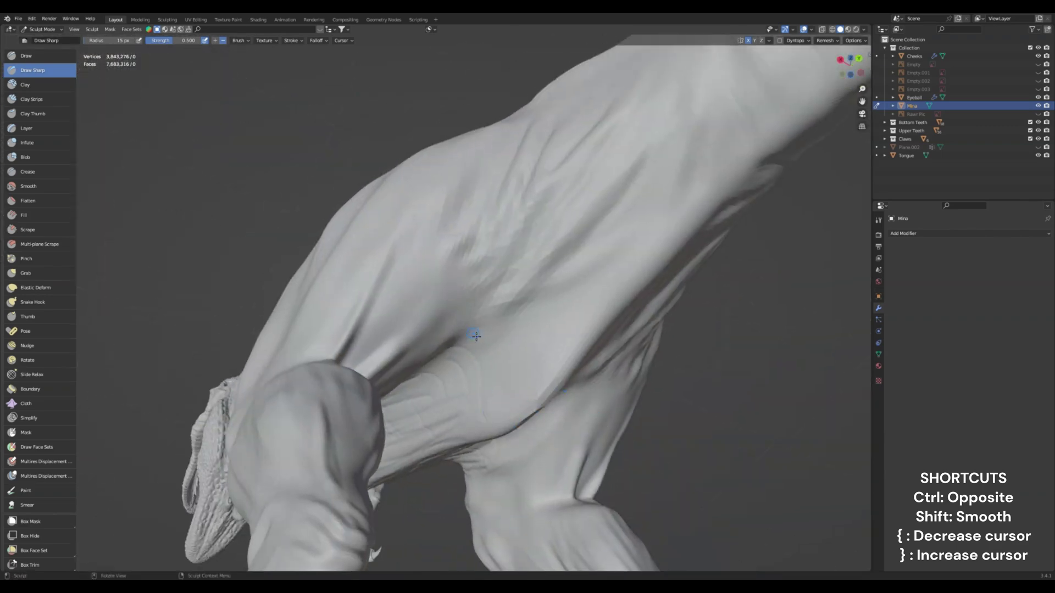
left_click_drag(513, 334, 537, 397)
left_click_drag(512, 352, 529, 398)
mouse_move(552, 357)
left_mouse_down()
mouse_move(624, 279)
mouse_move(561, 320)
mouse_move(632, 238)
left_mouse_up()
Step: Enlarge the Draw Sharp brush to 18 px and carve creases along the lower side of the tail
mouse_move(610, 274)
middle_mouse_down()
mouse_move(632, 382)
mouse_move(721, 395)
middle_mouse_up()
scroll(631, 382, "down", 3)
key("bracketright")
scroll(721, 397, "down", 1)
middle_click_drag(596, 414, 437, 354, "shift")
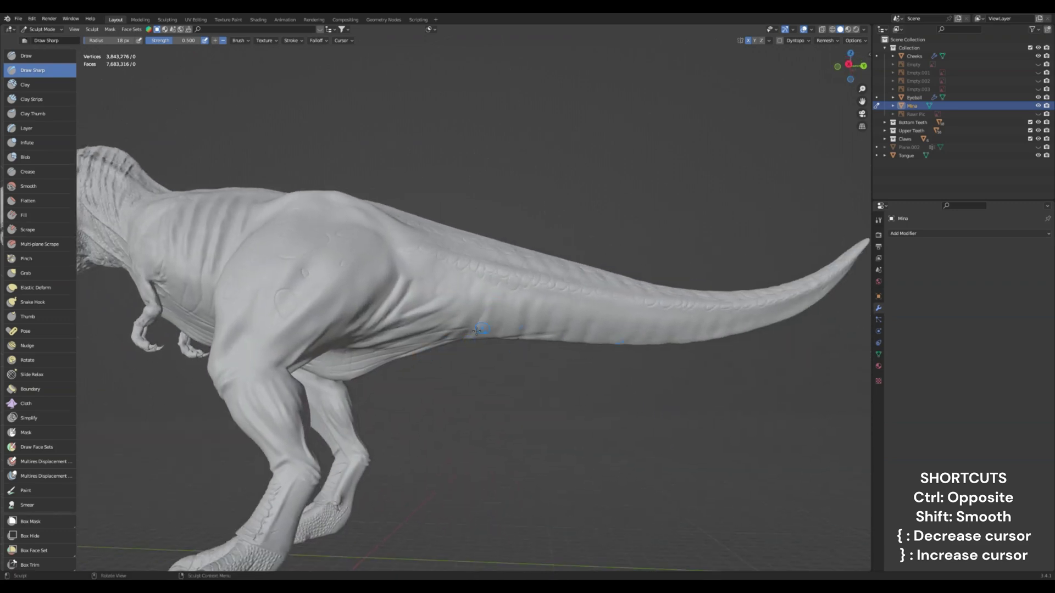
left_click_drag(483, 324, 610, 333)
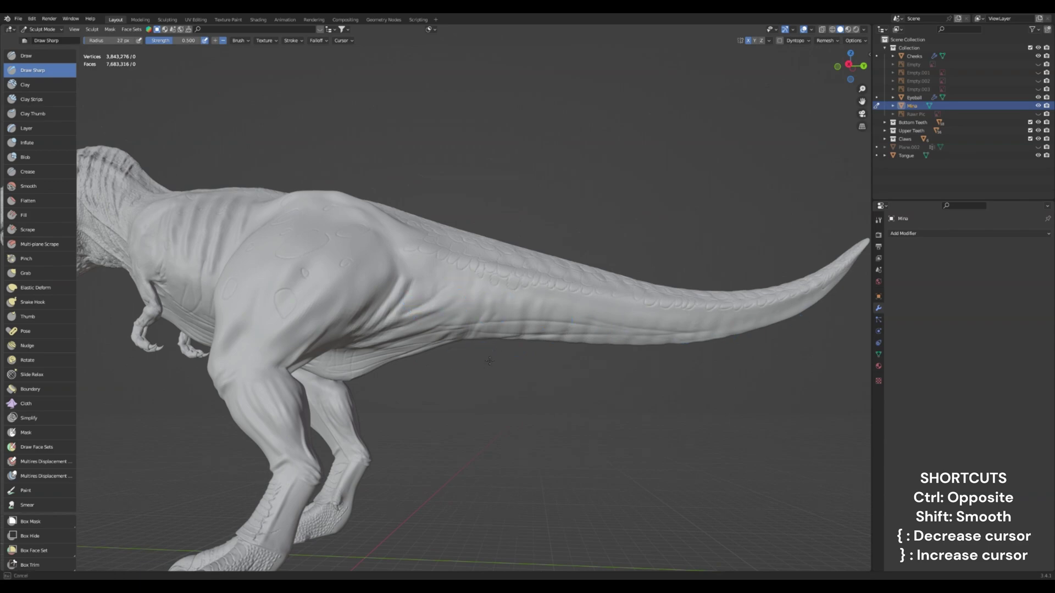
Step: Carve wrinkles across and along the underside of the tail, from its base to the tip
middle_click_drag(455, 361, 498, 303)
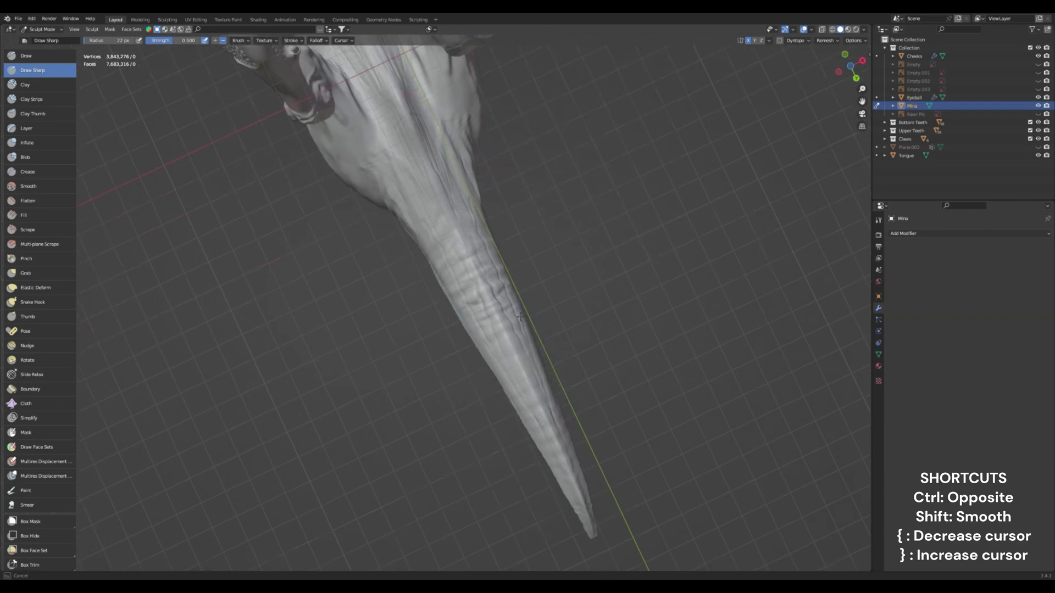
mouse_move(520, 317)
left_mouse_down()
mouse_move(527, 398)
mouse_move(568, 412)
mouse_move(574, 441)
left_mouse_up()
mouse_move(598, 506)
left_mouse_down()
mouse_move(459, 318)
mouse_move(497, 269)
left_mouse_up()
middle_click_drag(425, 203, 483, 308, "shift")
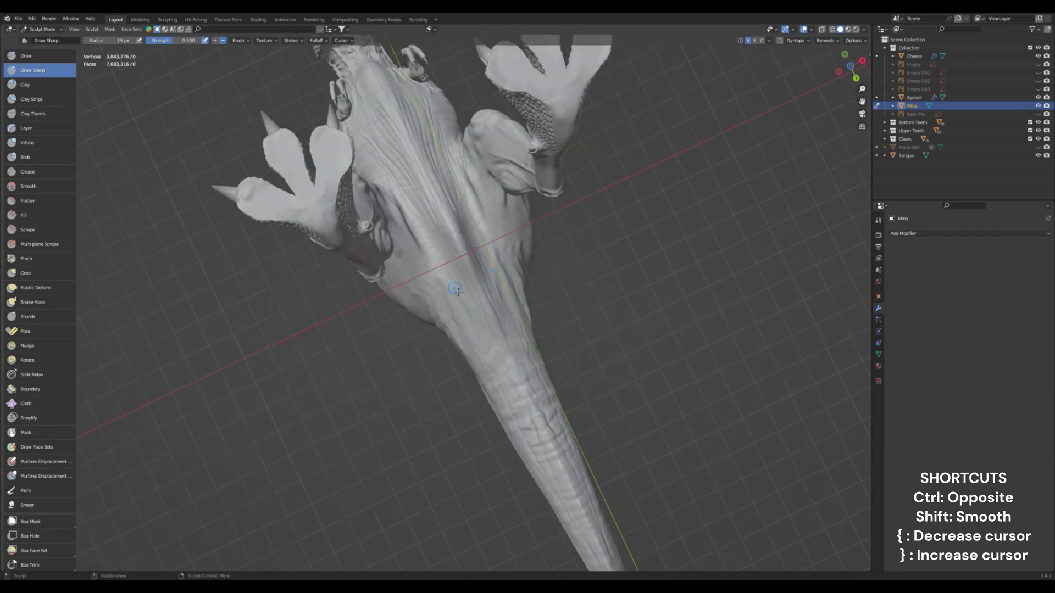
Step: Reduce the Draw Sharp brush to 7 px and carve fine wrinkles along the groin and below the tail base
middle_click_drag(412, 299, 526, 360)
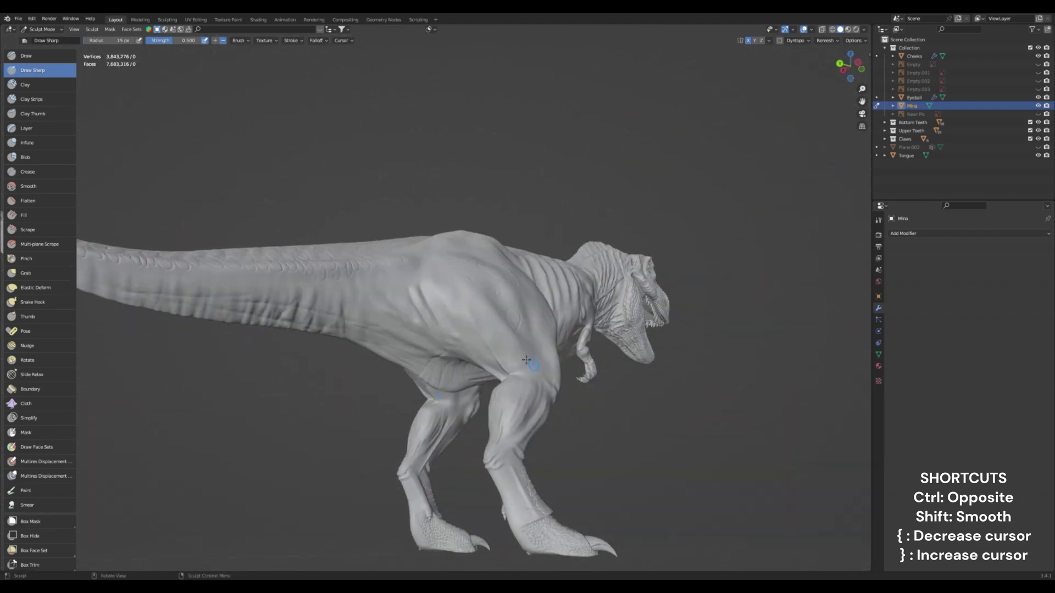
middle_click_drag(419, 283, 385, 354)
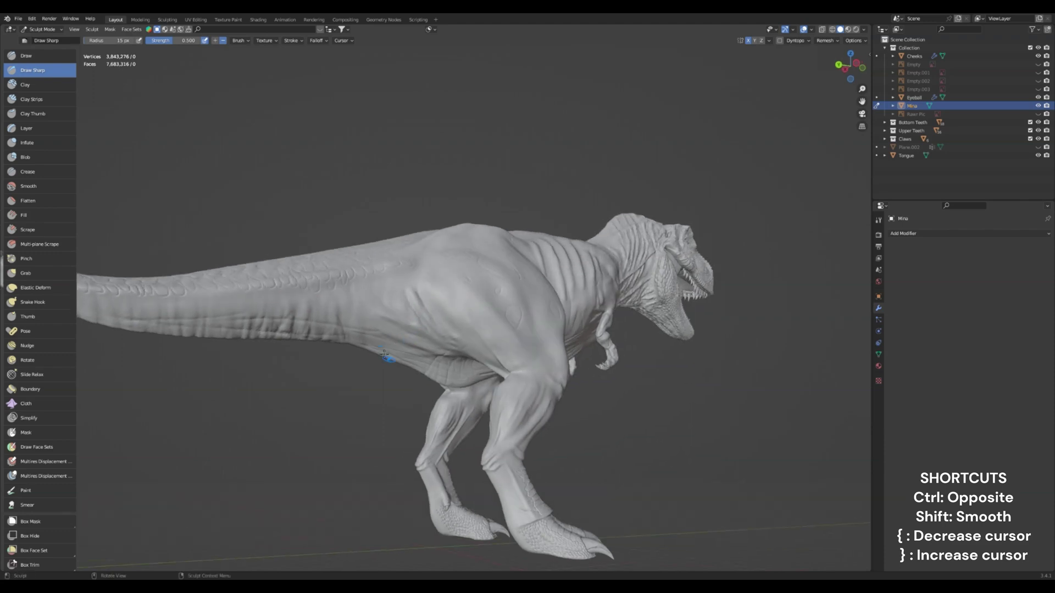
middle_click_drag(341, 325, 278, 342)
scroll(273, 301, "up", 3)
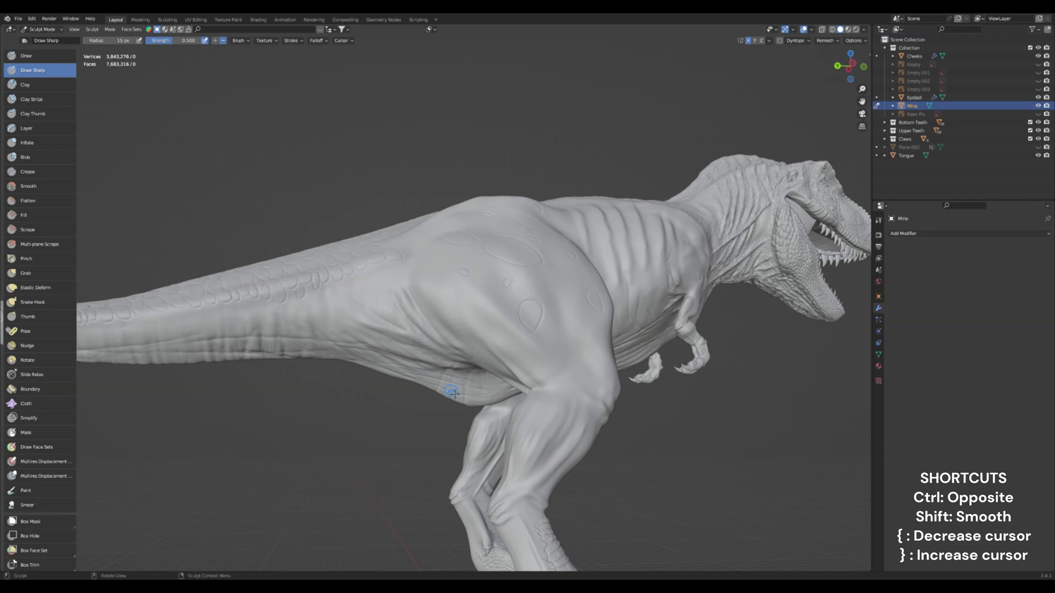
left_click_drag(469, 397, 502, 396)
scroll(464, 405, "up", 2)
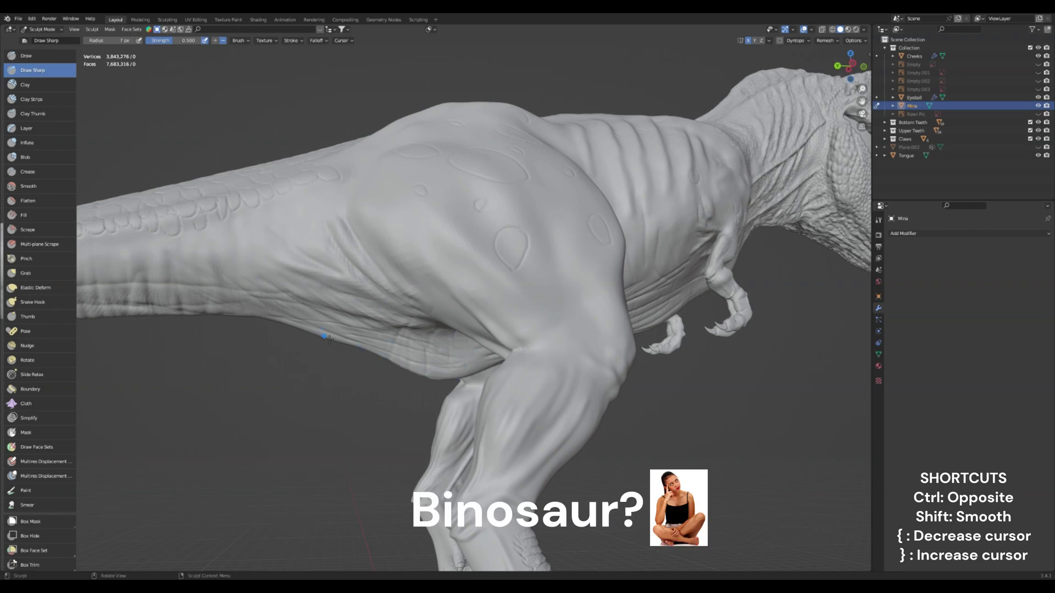
mouse_move(329, 339)
left_mouse_down()
mouse_move(248, 269)
mouse_move(259, 259)
left_mouse_up()
Step: Carve fine creases into the flank between the ribs, belly and front of the thigh
mouse_move(259, 258)
middle_mouse_down()
mouse_move(515, 334)
mouse_move(574, 319)
middle_mouse_up()
scroll(513, 332, "down", 3)
scroll(235, 325, "up", 1)
mouse_move(247, 272)
left_mouse_down()
mouse_move(258, 299)
mouse_move(244, 307)
left_mouse_up()
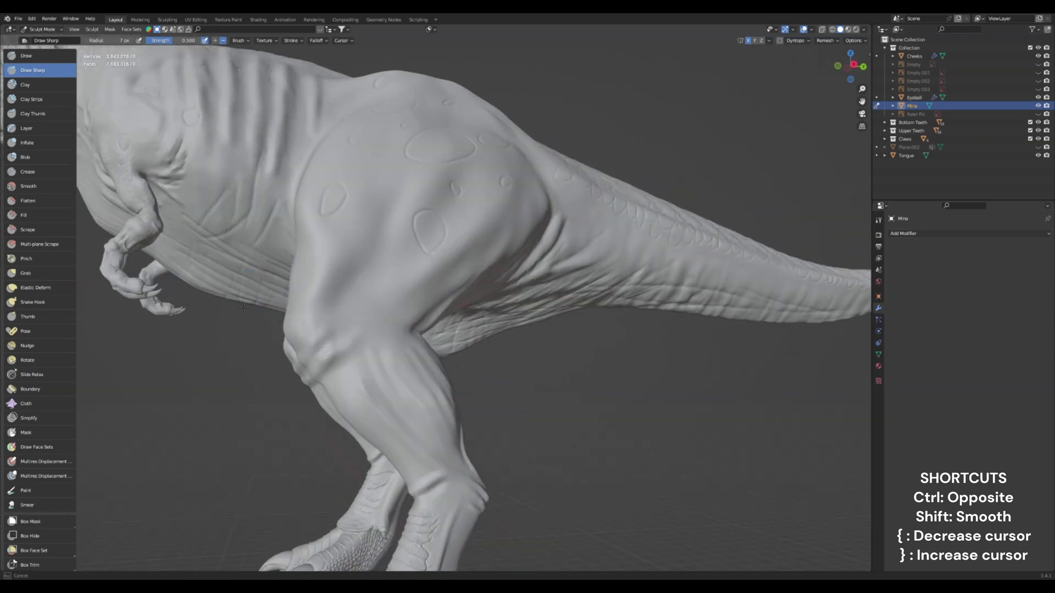
left_click_drag(272, 248, 276, 212)
mouse_move(233, 244)
left_mouse_down()
mouse_move(206, 262)
mouse_move(191, 253)
left_mouse_up()
Step: Enlarge the Draw Sharp brush to 11 px and carve wrinkles from the lower neck down the chest and belly
mouse_move(181, 225)
middle_mouse_down("shift")
mouse_move(292, 242)
mouse_move(313, 262)
mouse_move(444, 215)
middle_mouse_up("shift")
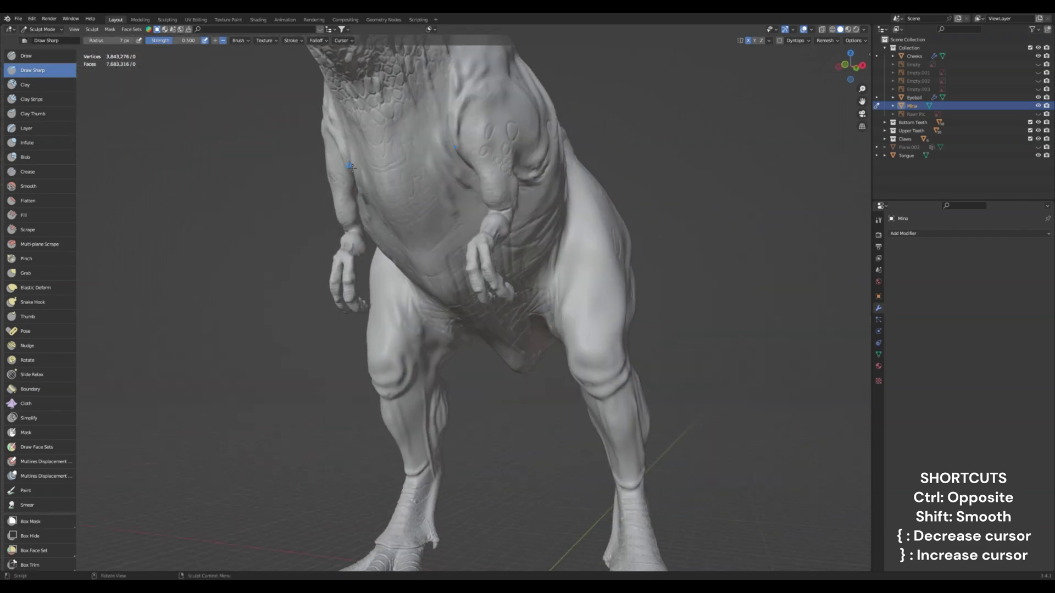
middle_click_drag(416, 184, 429, 204)
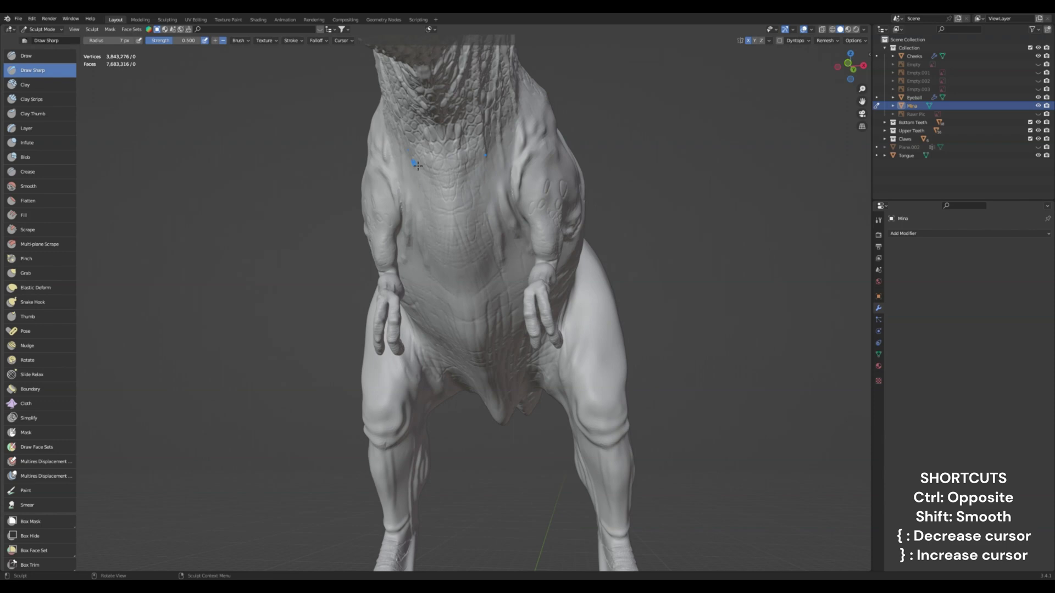
middle_click_drag(417, 165, 469, 230)
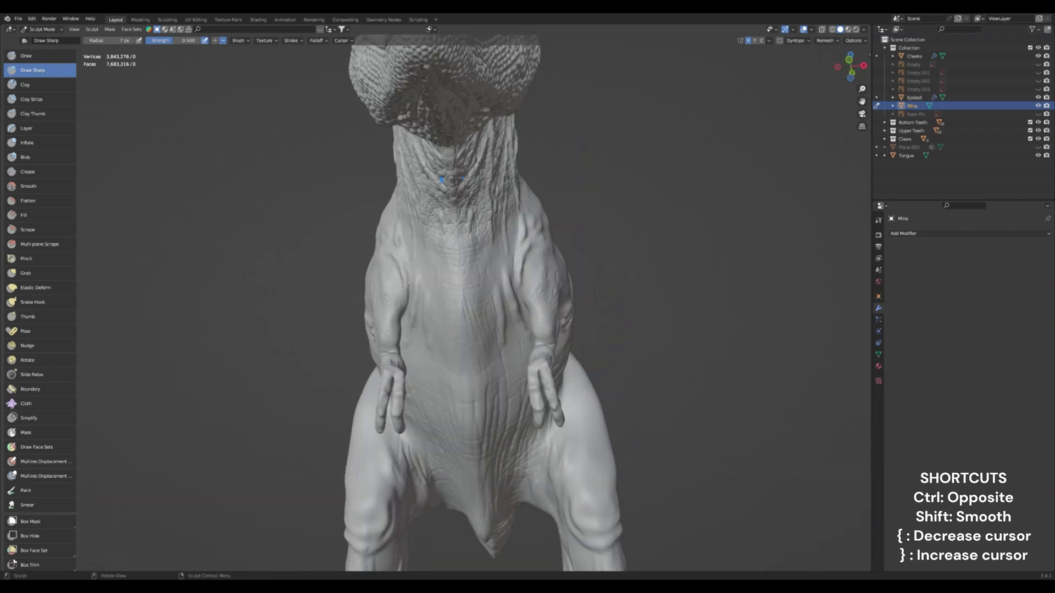
middle_click_drag(459, 155, 318, 222)
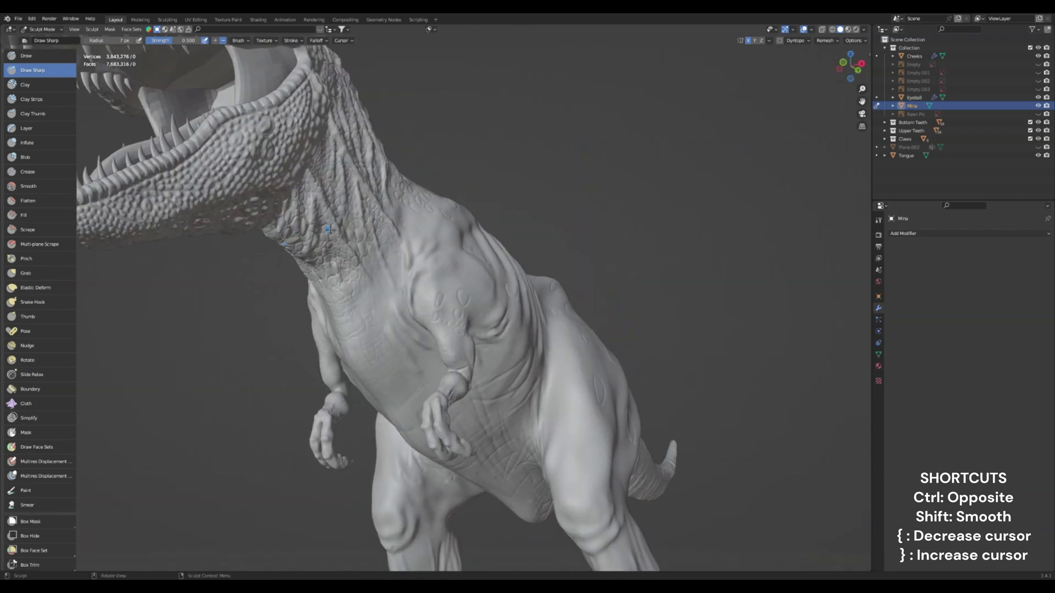
key("bracketright")
left_click_drag(388, 222, 373, 270)
mouse_move(387, 270)
middle_mouse_down()
mouse_move(312, 390)
mouse_move(390, 393)
mouse_move(388, 358)
mouse_move(339, 483)
mouse_move(546, 398)
middle_mouse_up()
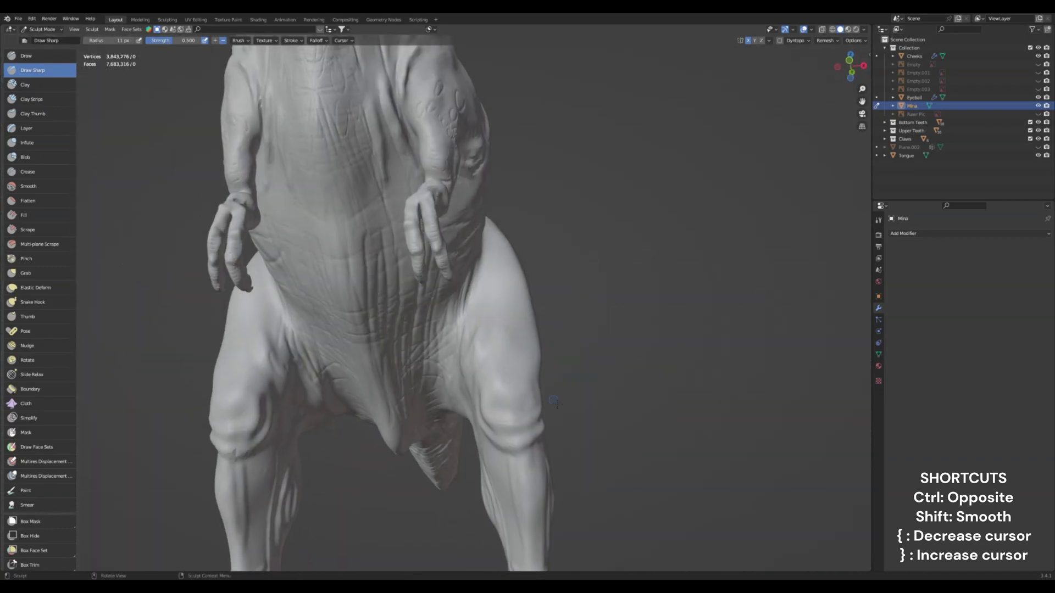
Step: Carve wrinkles across the kneecaps and behind the knees, enlarging the brush to 15 px
mouse_move(525, 405)
left_mouse_down()
mouse_move(504, 412)
mouse_move(553, 409)
left_mouse_up()
middle_click_drag(552, 409, 580, 457)
key("bracketright")
key("bracketright")
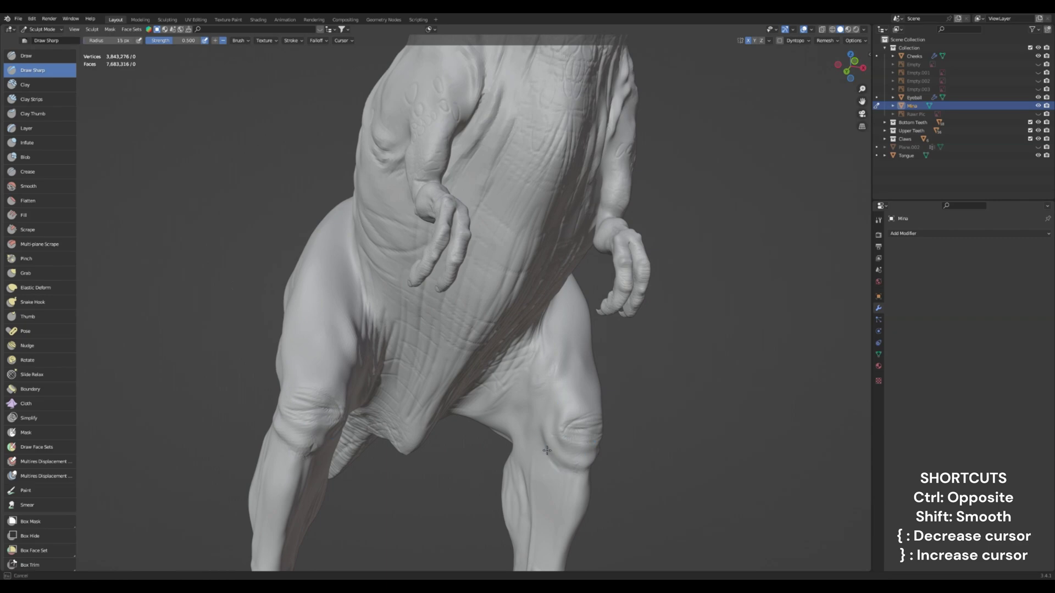
middle_click_drag(536, 459, 372, 451)
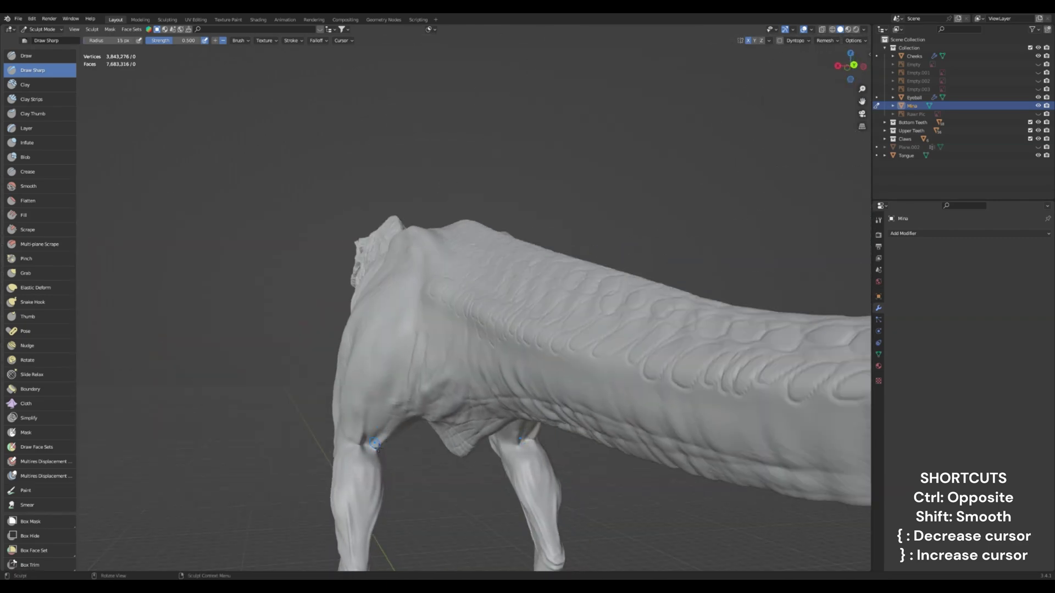
mouse_move(378, 448)
left_mouse_down()
mouse_move(377, 415)
mouse_move(413, 393)
mouse_move(405, 405)
mouse_move(409, 385)
left_mouse_up()
mouse_move(369, 427)
middle_mouse_down()
mouse_move(434, 466)
mouse_move(405, 452)
middle_mouse_up()
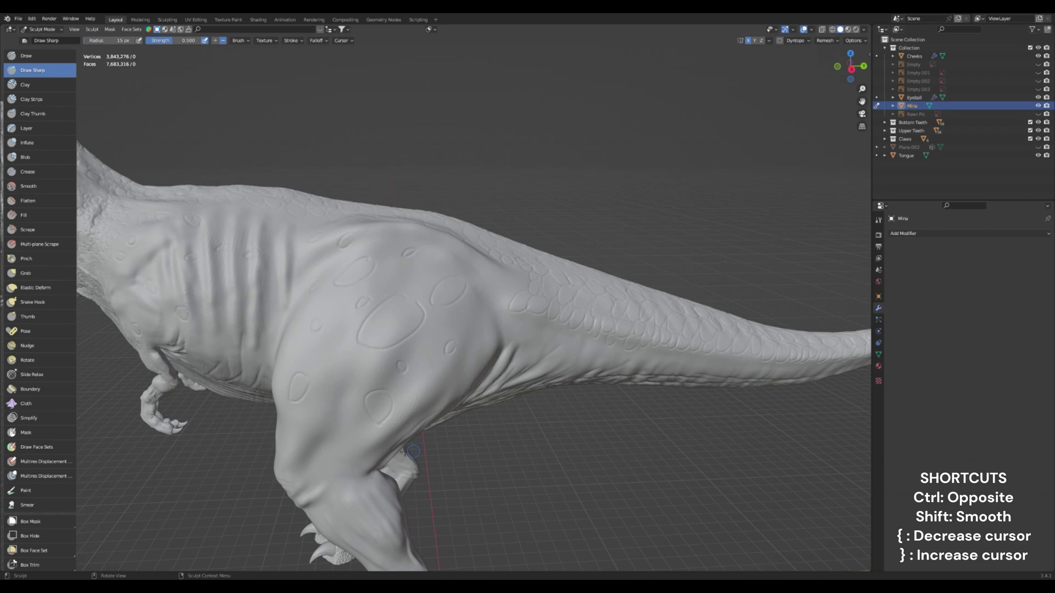
Step: Carve long wrinkles over the outer thigh between its large scales, refining them with a 6 px brush
left_click_drag(335, 450, 394, 451)
left_click_drag(311, 401, 292, 369)
left_click_drag(367, 396, 384, 422)
mouse_move(377, 380)
left_mouse_down()
mouse_move(430, 394)
mouse_move(395, 350)
mouse_move(512, 356)
left_mouse_up()
left_click_drag(414, 352, 391, 306)
left_click_drag(294, 373, 284, 394)
key("bracketleft")
key("bracketleft")
left_click_drag(399, 317, 416, 329)
left_click_drag(358, 307, 359, 304)
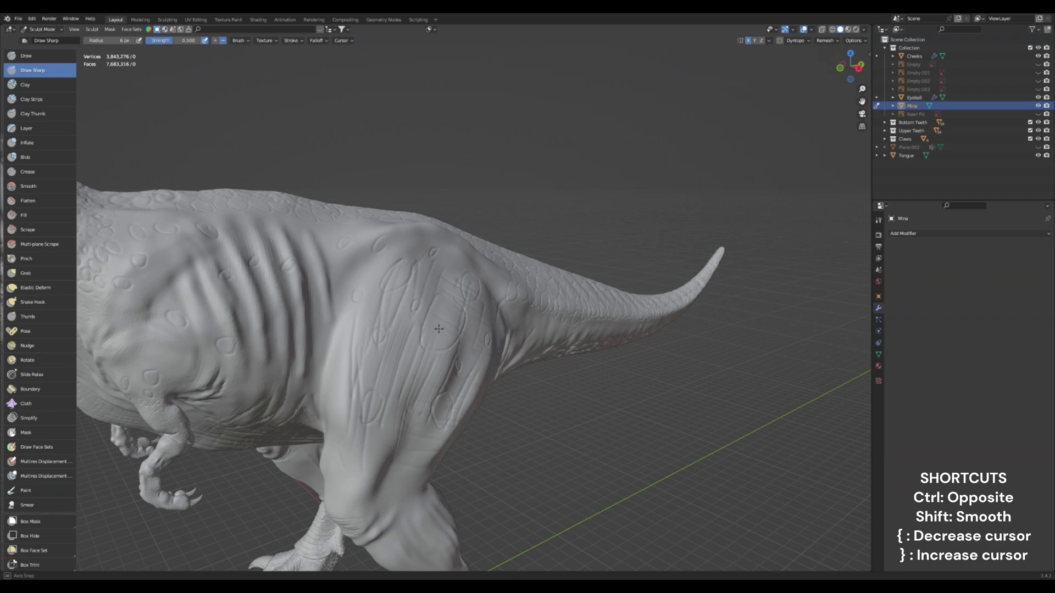
Step: Carve small skin details on the upper arm and shoulder
middle_click_drag(439, 329, 416, 362)
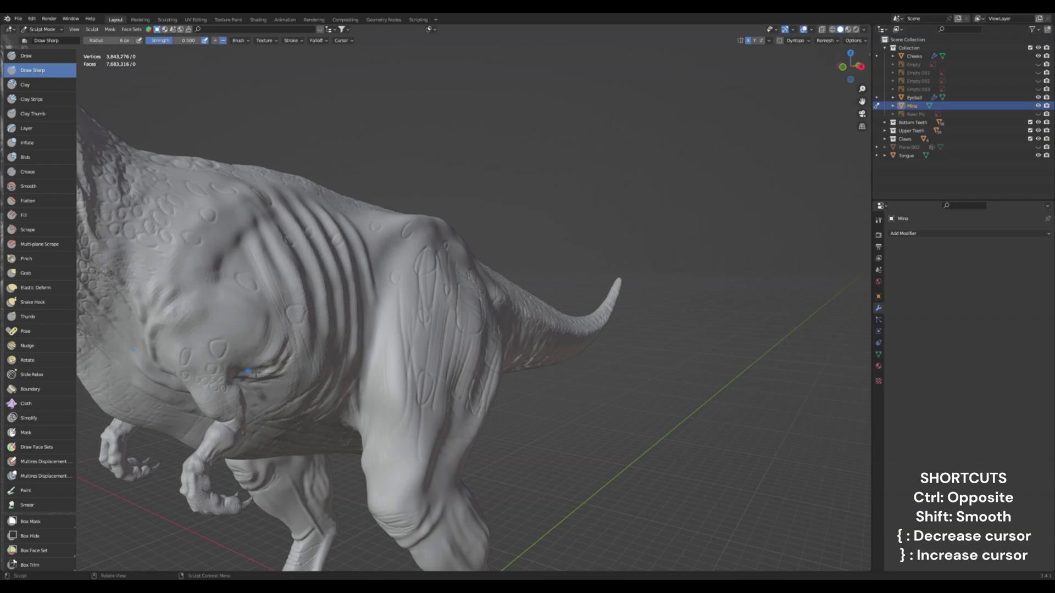
left_click(201, 381)
mouse_move(182, 321)
left_mouse_down()
mouse_move(207, 311)
mouse_move(161, 291)
left_mouse_up()
Step: Set the Draw Sharp brush to 8 px and carve scale outlines along the upper back beside the spine
key("bracketright")
key("bracketleft")
key("bracketleft")
key("bracketleft")
key("bracketleft")
key("bracketleft")
key("bracketleft")
key("bracketleft")
key("bracketleft")
key("bracketleft")
key("bracketleft")
key("bracketleft")
key("bracketleft")
key("bracketleft")
key("bracketleft")
key("bracketleft")
middle_click_drag(178, 206, 303, 402)
left_click_drag(147, 368, 131, 355)
left_click_drag(127, 349, 184, 337)
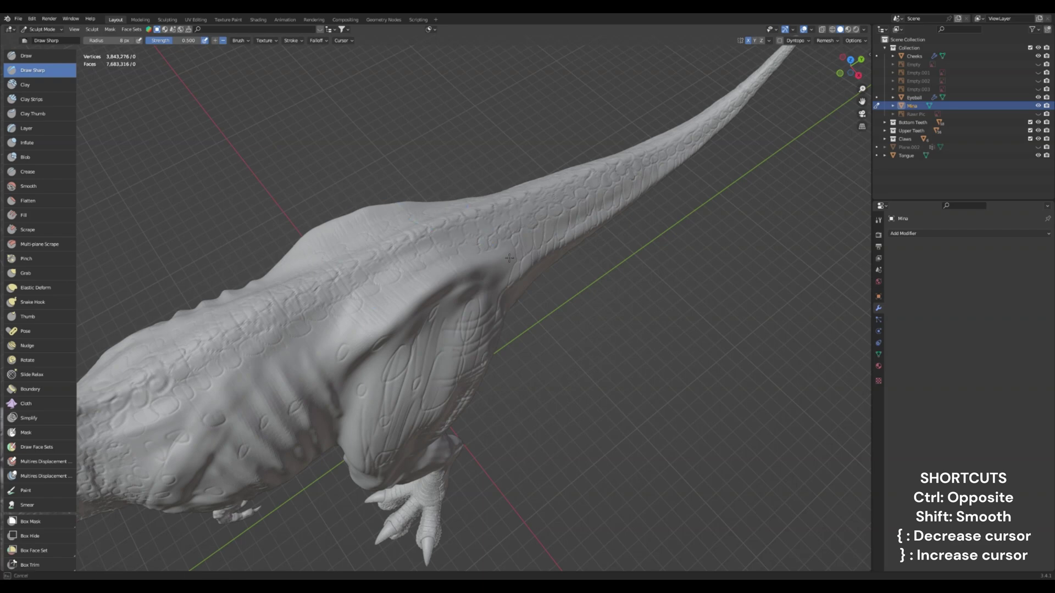
Step: Carve fine wrinkles and scales over the top of the tail and hips, ending with a 9 px brush
middle_click_drag(510, 209, 456, 256)
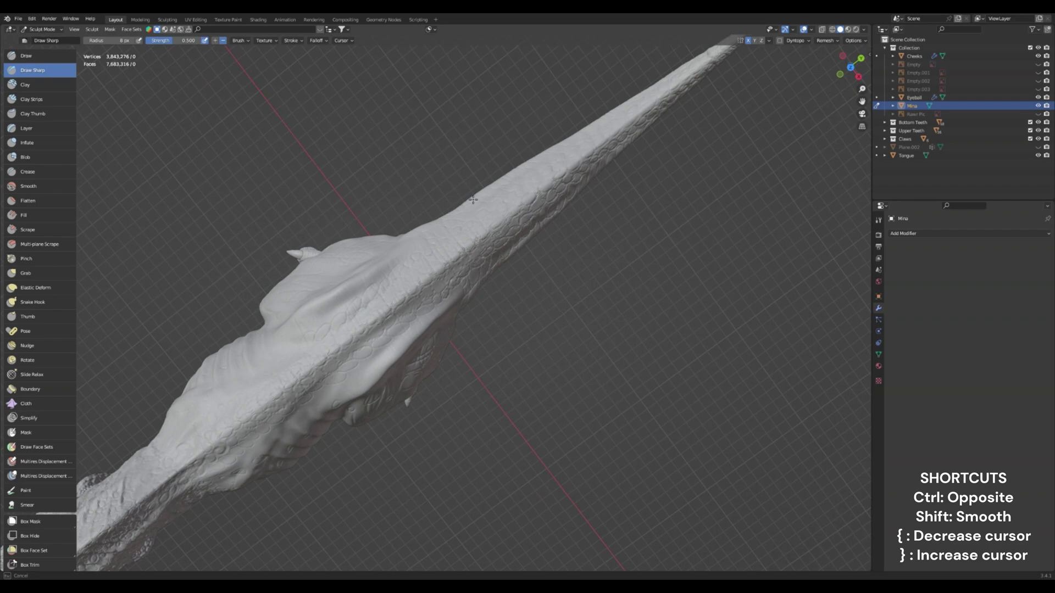
middle_click_drag(472, 200, 377, 291)
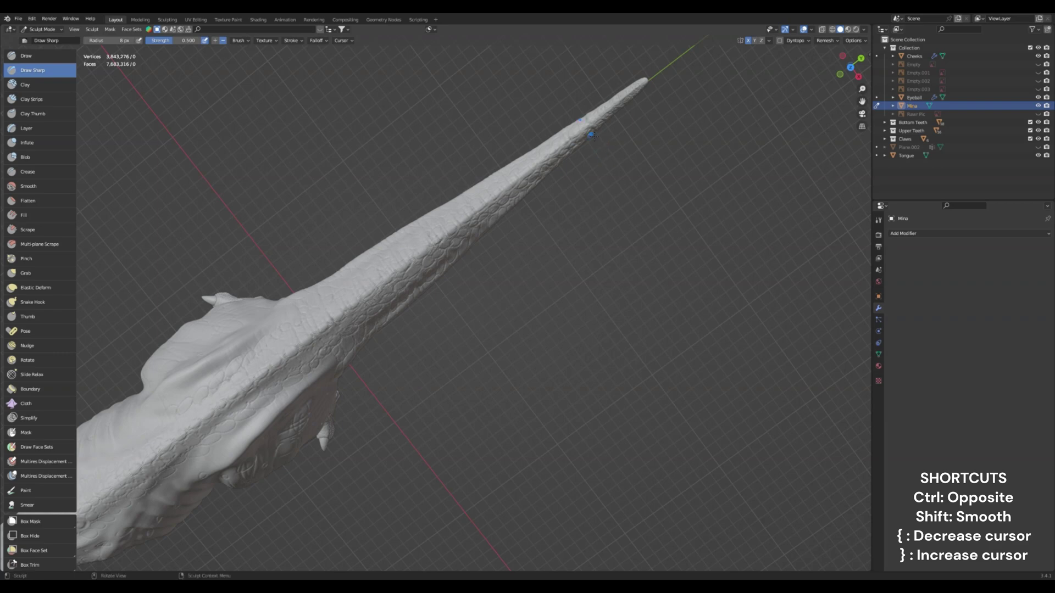
mouse_move(582, 64)
middle_mouse_down()
mouse_move(448, 396)
mouse_move(397, 344)
middle_mouse_up()
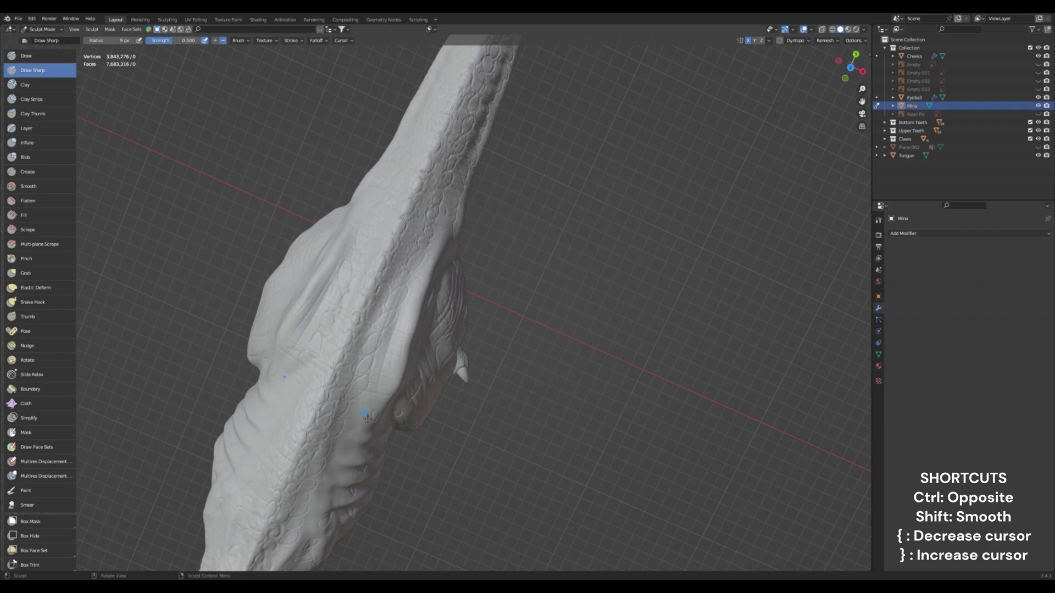
left_click_drag(441, 253, 456, 238)
mouse_move(422, 274)
middle_mouse_down()
mouse_move(379, 313)
mouse_move(350, 247)
mouse_move(346, 345)
mouse_move(415, 314)
middle_mouse_up()
Step: Carve curved wrinkles across the hip and the upper edge of the thigh
middle_click_drag(350, 337, 271, 340, "shift")
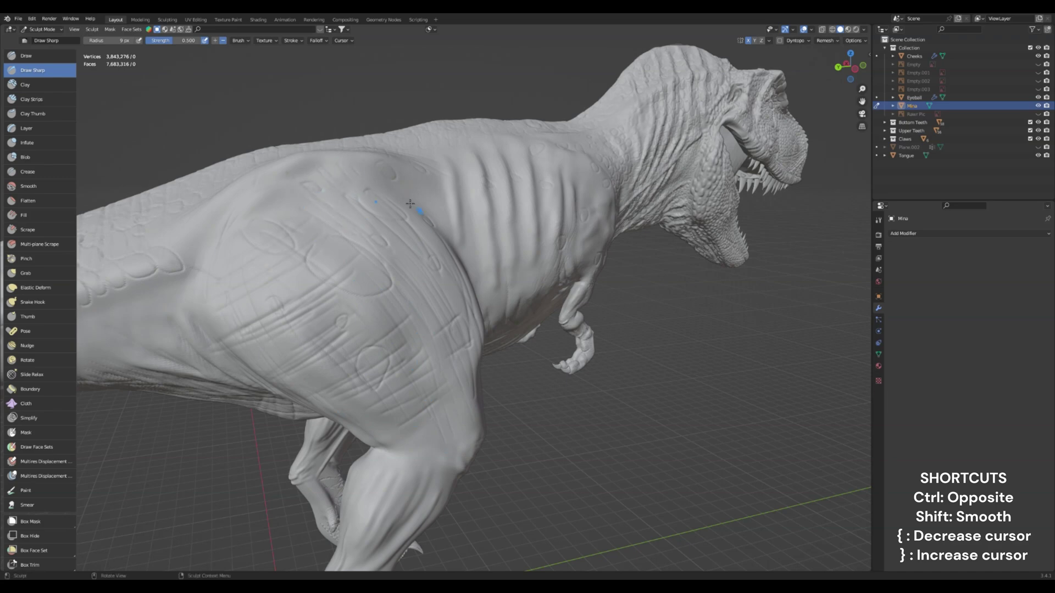
left_click_drag(410, 204, 380, 211)
middle_click_drag(361, 180, 350, 308)
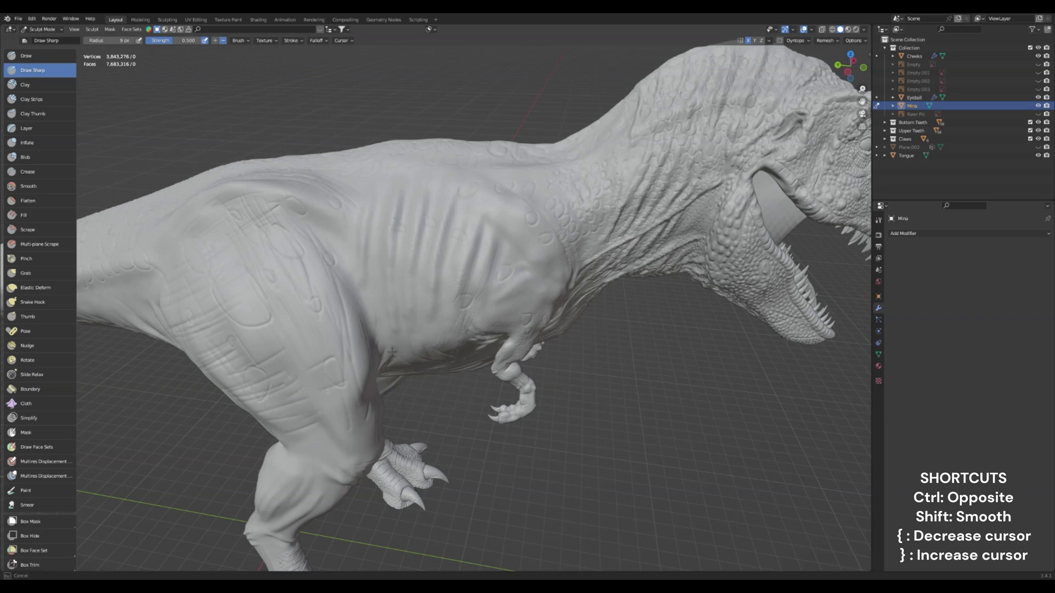
middle_click_drag(369, 241, 345, 300)
Step: Reduce the brush to 7 px and carve scales above the knee and down the front of the shin
middle_click_drag(420, 298, 334, 344)
scroll(431, 294, "up", 4)
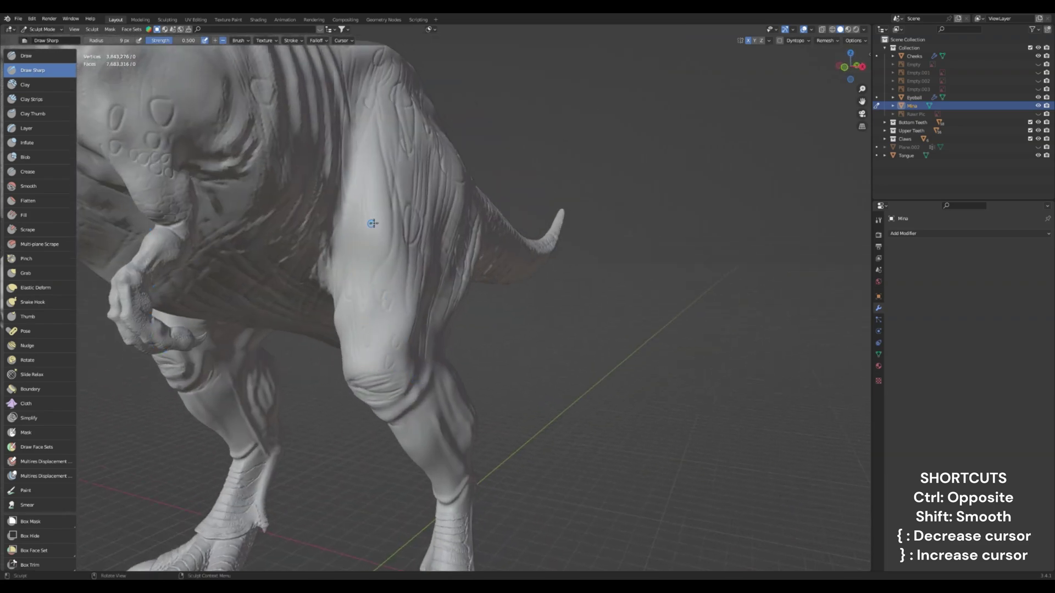
middle_click_drag(374, 223, 385, 312)
middle_click_drag(320, 344, 297, 381)
scroll(302, 377, "up", 3)
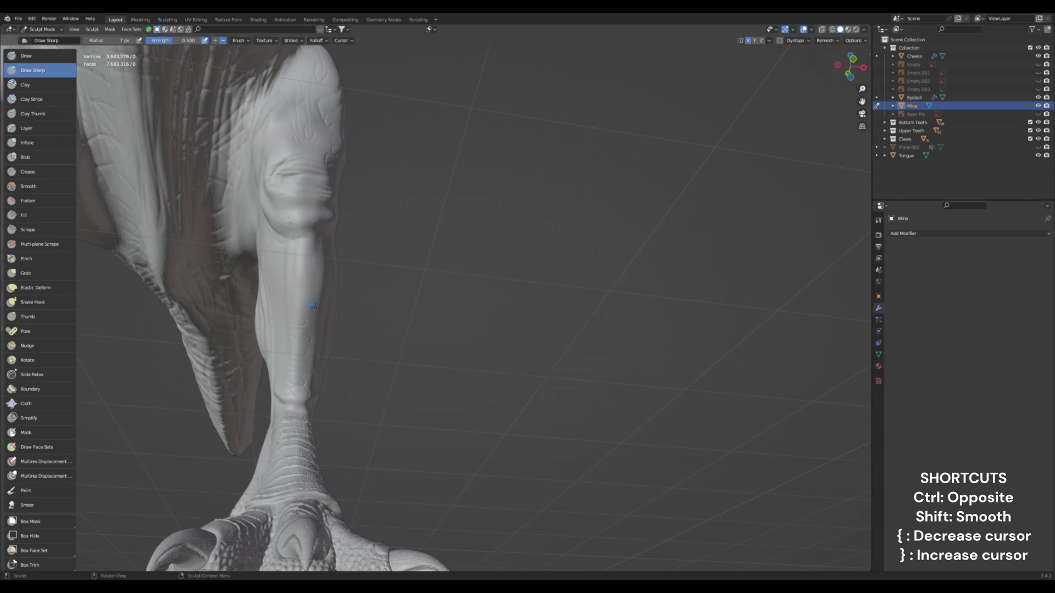
left_click_drag(313, 307, 302, 289)
middle_click_drag(311, 244, 377, 326)
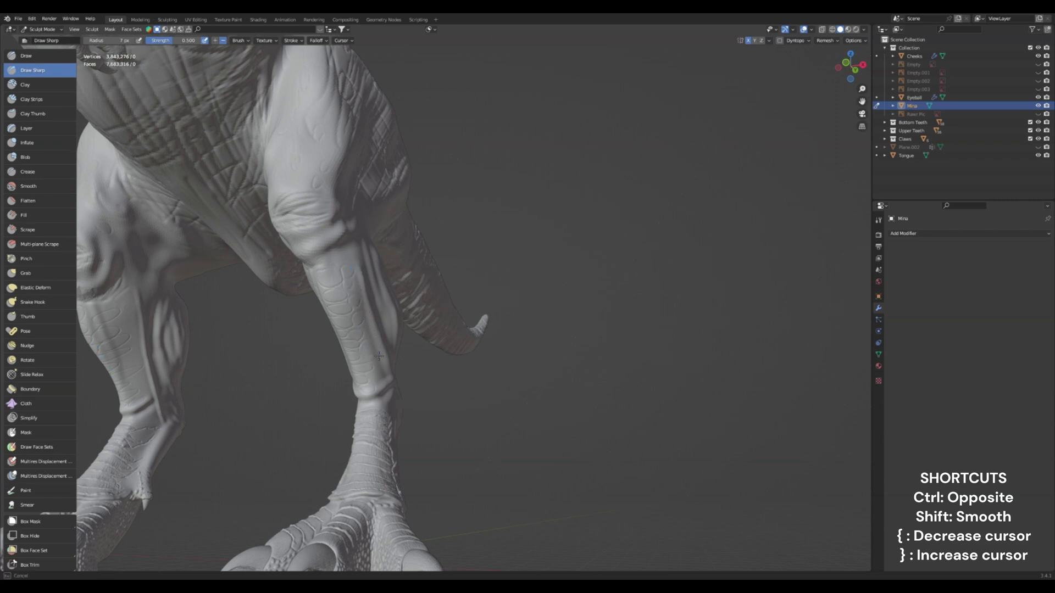
middle_click_drag(388, 377, 294, 299)
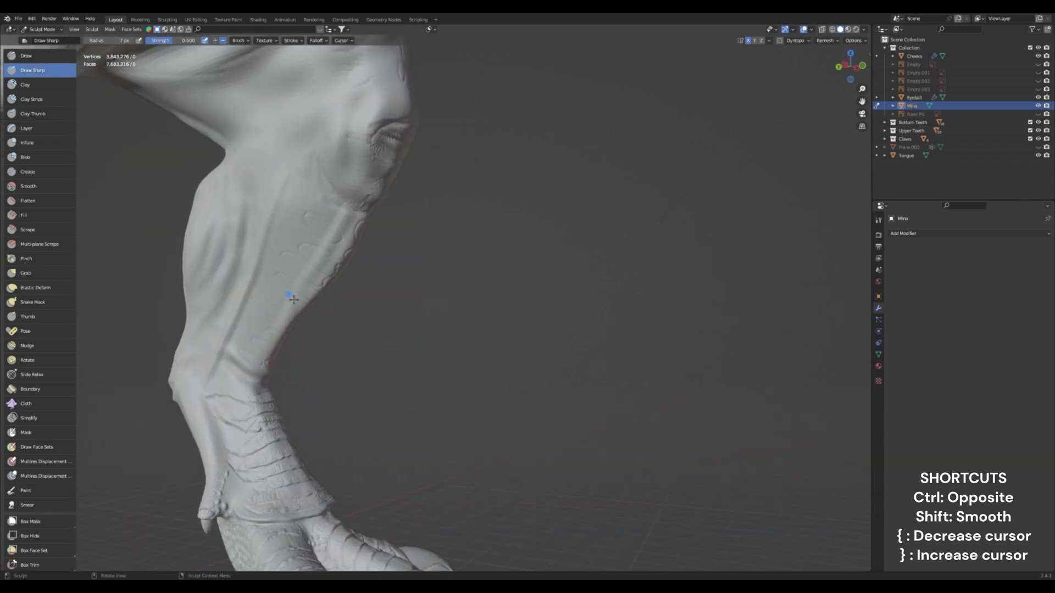
left_click_drag(286, 287, 314, 235)
Step: Enlarge the Draw Sharp brush to 9 px and carve horizontal wrinkles across the back of the calf
mouse_move(231, 299)
middle_mouse_down()
mouse_move(288, 320)
mouse_move(364, 322)
mouse_move(448, 306)
middle_mouse_up()
key("bracketright")
key("bracketright")
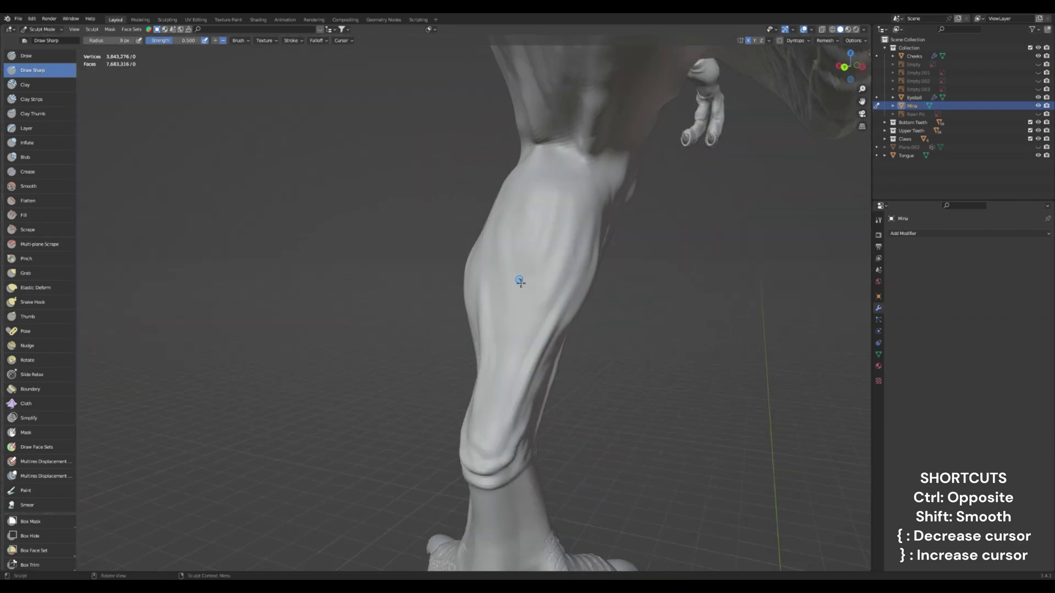
middle_click_drag(573, 328, 600, 275)
left_click_drag(495, 269, 496, 268)
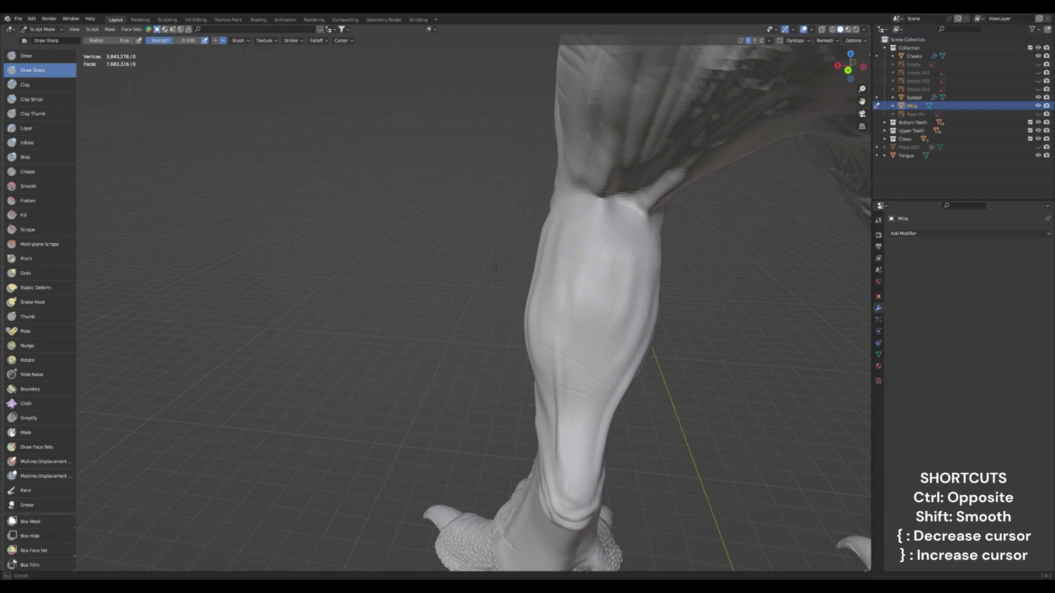
left_click_drag(551, 294, 624, 295)
left_click_drag(562, 304, 614, 306)
left_click_drag(595, 215, 629, 211)
left_click_drag(561, 212, 635, 211)
left_click_drag(537, 312, 610, 307)
left_click_drag(556, 372, 604, 384)
Step: Carve long vertical wrinkles along the back of the calf muscle
left_click_drag(578, 424, 618, 258)
left_click_drag(623, 383, 647, 248)
mouse_move(585, 391)
left_mouse_down()
mouse_move(609, 264)
mouse_move(585, 247)
left_mouse_up()
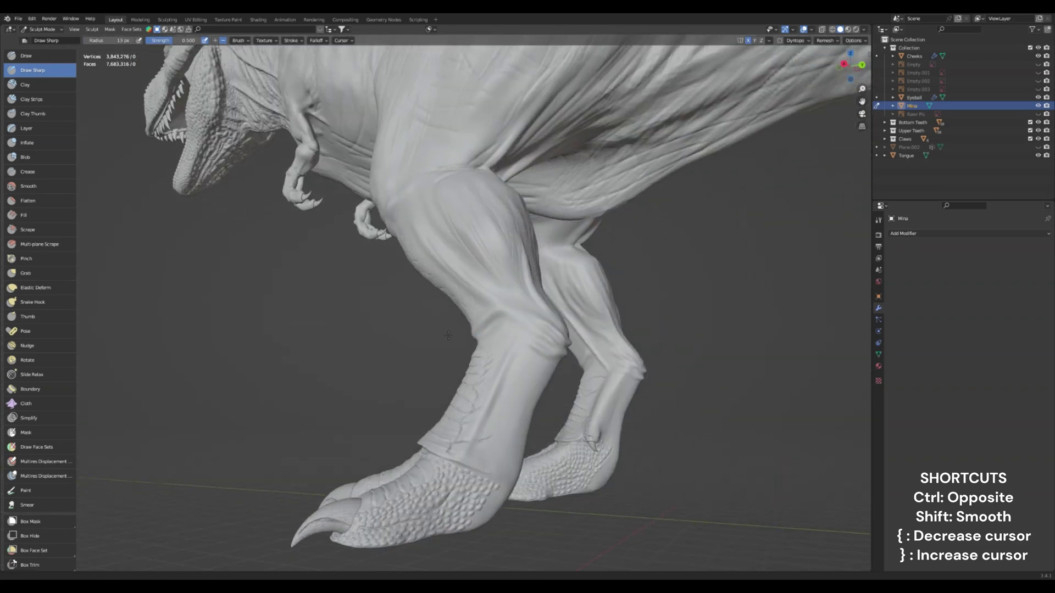
Step: Carve lengthwise creases up the back of the lower leg from the heel to the ankle joint
middle_click_drag(384, 352, 326, 366)
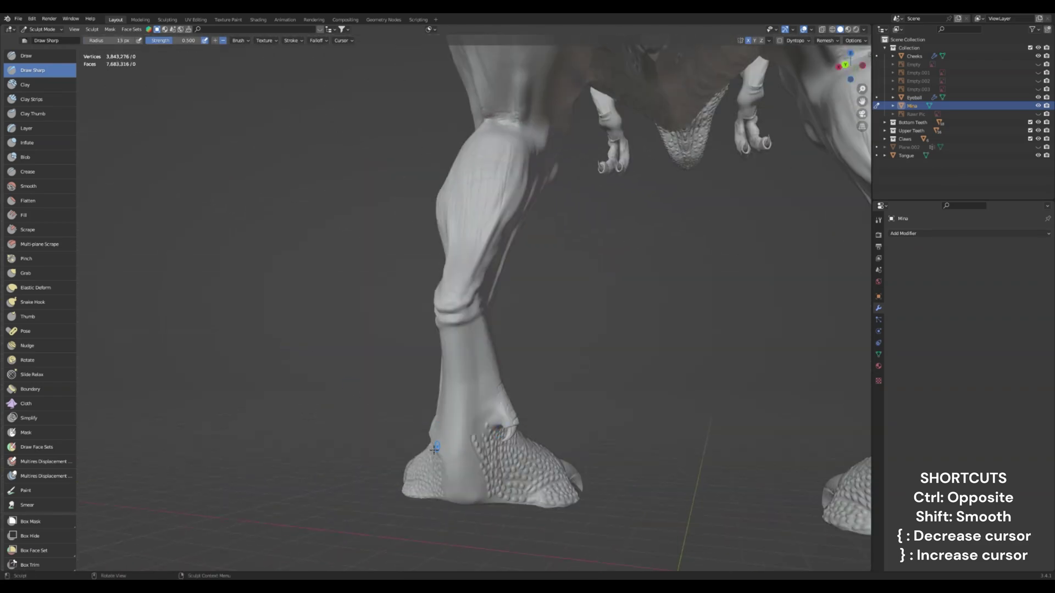
mouse_move(488, 430)
left_mouse_down()
mouse_move(472, 423)
mouse_move(460, 330)
left_mouse_up()
mouse_move(460, 457)
left_mouse_down()
mouse_move(479, 468)
mouse_move(462, 493)
mouse_move(481, 463)
mouse_move(459, 453)
mouse_move(481, 393)
mouse_move(482, 346)
left_mouse_up()
middle_click_drag(489, 424, 552, 418)
middle_click_drag(427, 390, 467, 389)
Step: Carve wrinkles on the side of the lower leg and around the heel with an 11 px brush
mouse_move(467, 390)
left_mouse_down()
mouse_move(448, 421)
mouse_move(445, 405)
left_mouse_up()
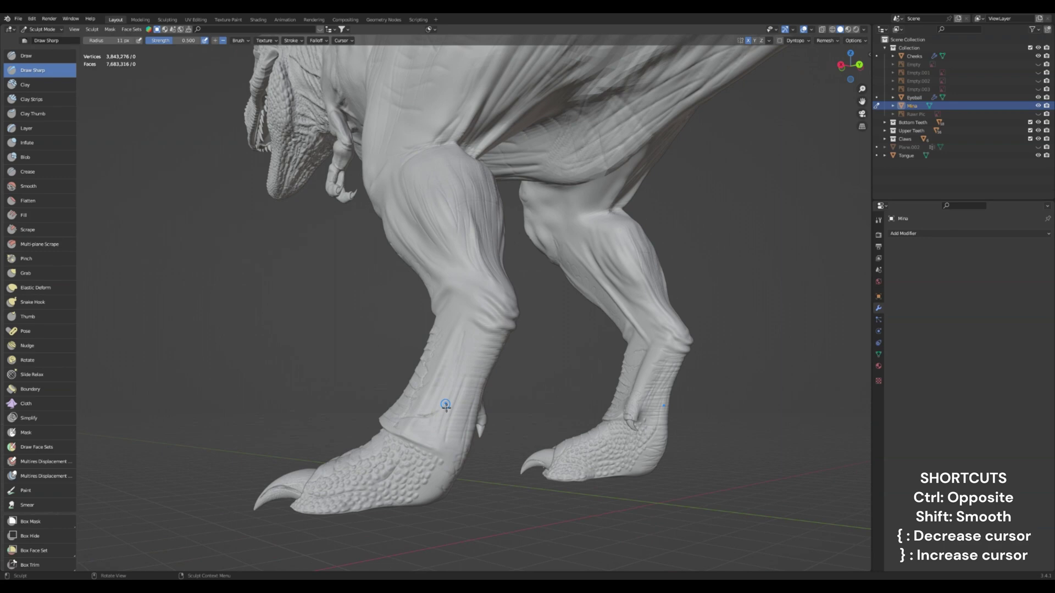
left_click_drag(439, 474, 428, 498)
middle_click_drag(448, 436, 440, 434)
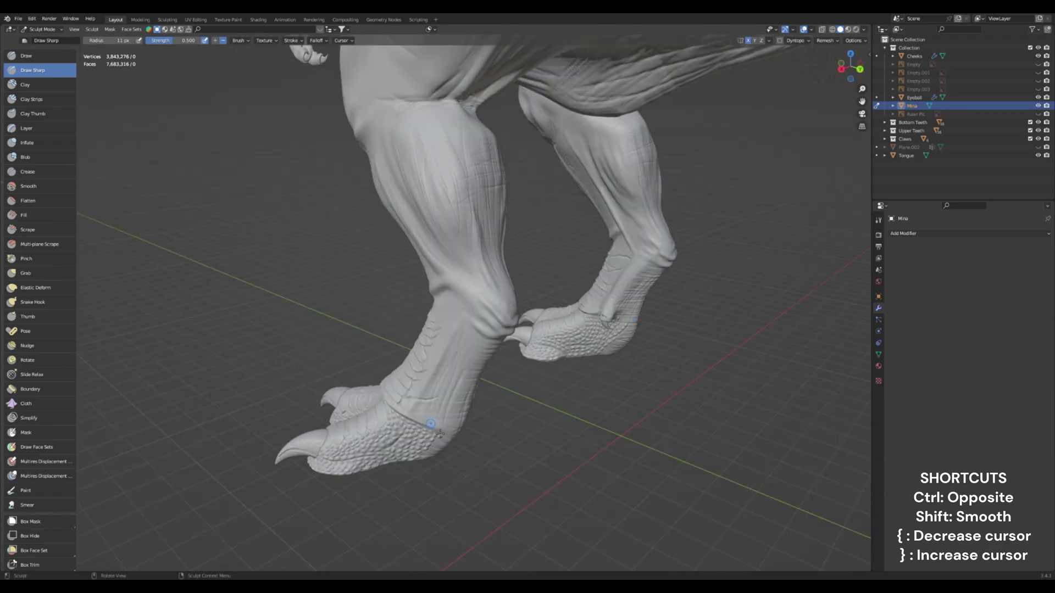
mouse_move(463, 385)
left_mouse_down()
mouse_move(480, 367)
mouse_move(461, 367)
left_mouse_up()
left_click_drag(453, 359, 463, 332)
Step: Carve diagonal wrinkles across the outer calf, from the ankle joint up to the knee
middle_click_drag(463, 330, 465, 275)
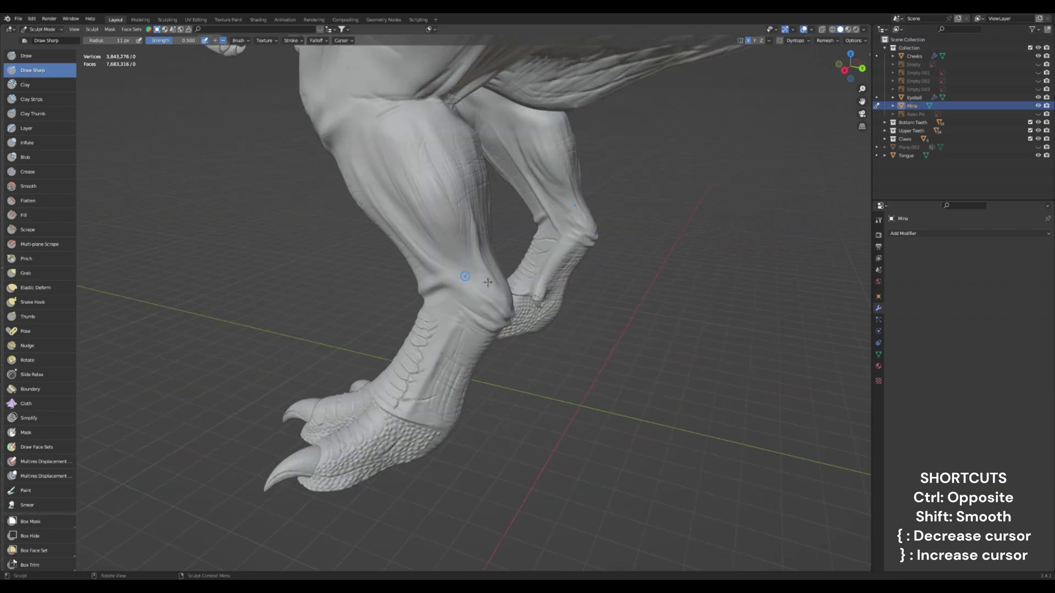
left_click_drag(490, 219, 406, 254)
left_click_drag(482, 184, 409, 203)
middle_click_drag(377, 196, 384, 170)
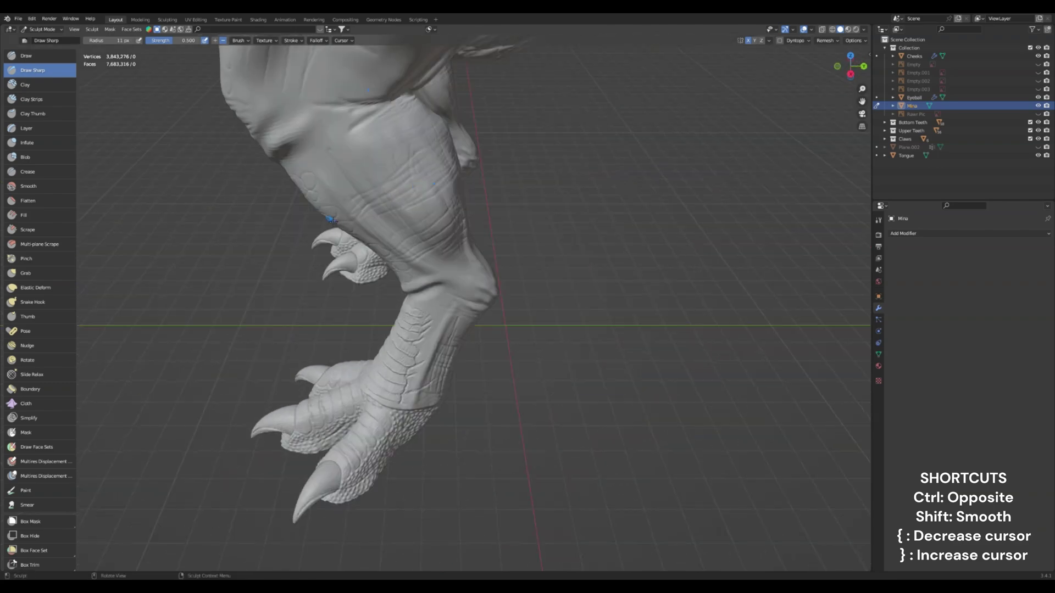
left_click_drag(422, 133, 298, 186)
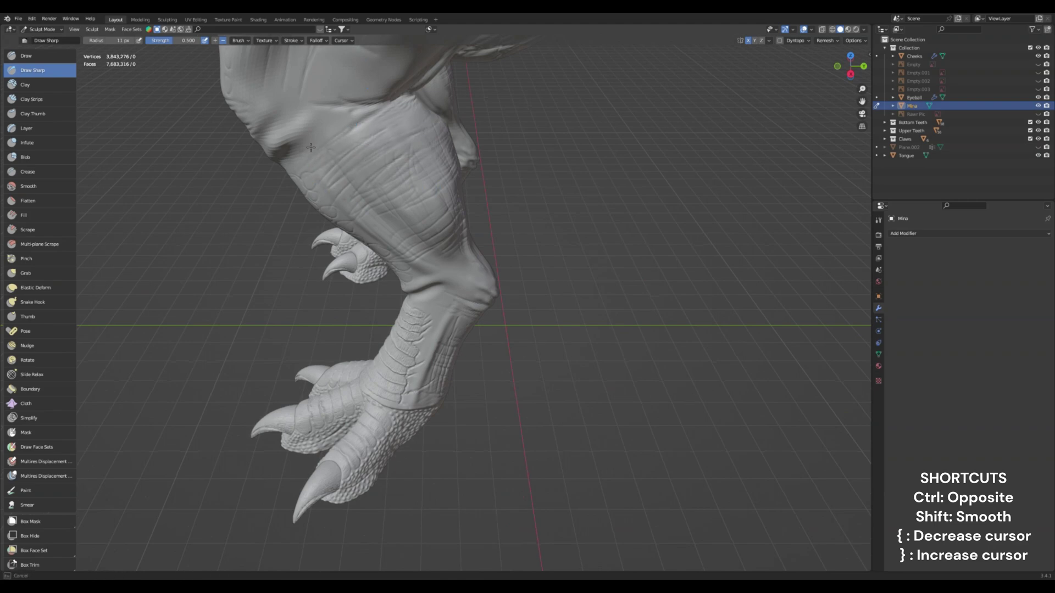
left_click_drag(310, 147, 357, 113)
Step: Carve skin folds around the front of the knee and set the Draw Sharp brush radius to 14 px
middle_click_drag(269, 155, 321, 137)
key("f")
left_click(279, 143)
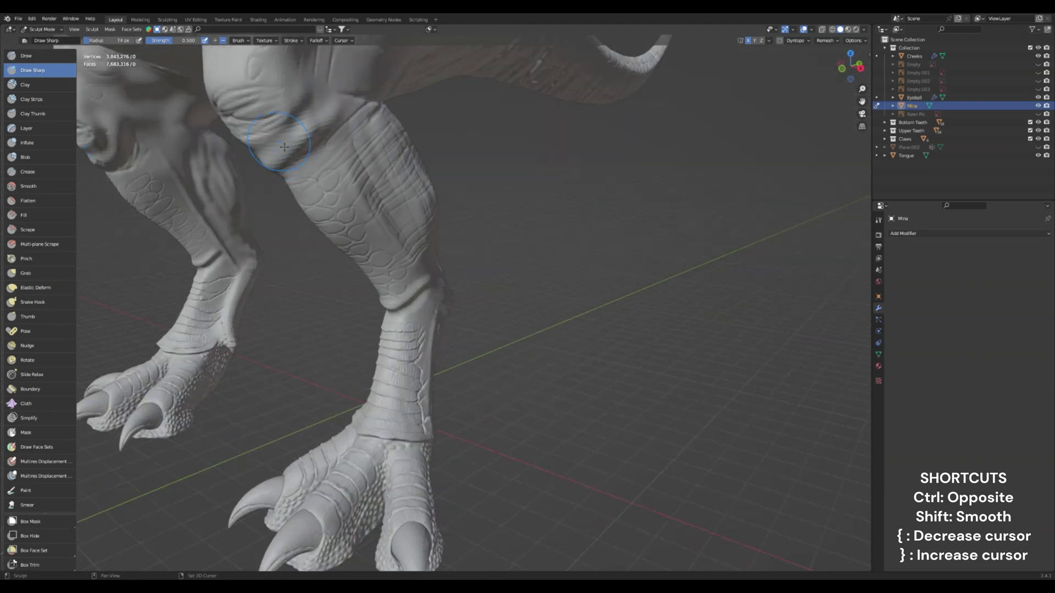
key("bracketleft")
mouse_move(263, 168)
middle_mouse_down()
mouse_move(389, 205)
mouse_move(444, 204)
mouse_move(447, 188)
middle_mouse_up()
key("bracketleft")
key("bracketleft")
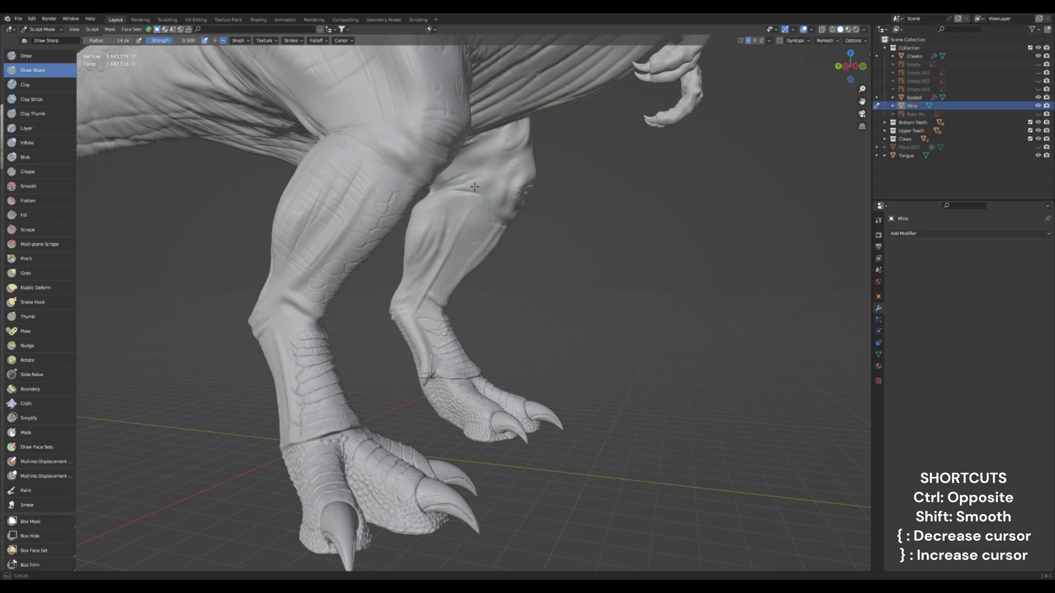
Step: Carve fine wrinkles over the inner calf below the knee, reducing the Draw Sharp brush radius to 7 px and finally 5 px
middle_click_drag(461, 189, 405, 194)
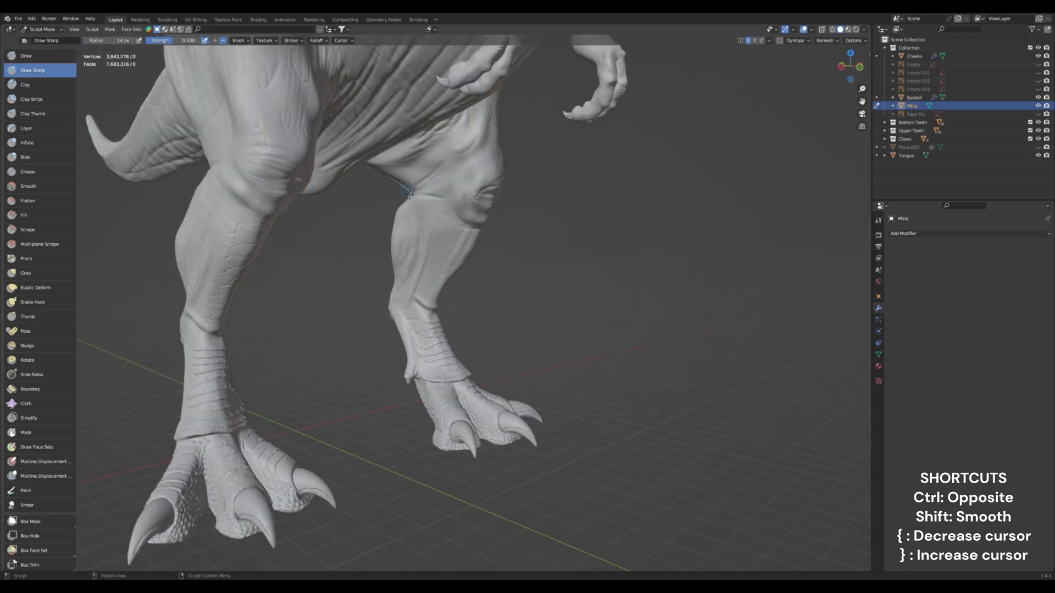
key("bracketleft")
key("bracketleft")
key("bracketleft")
key("bracketleft")
key("bracketleft")
middle_click_drag(413, 206, 427, 228)
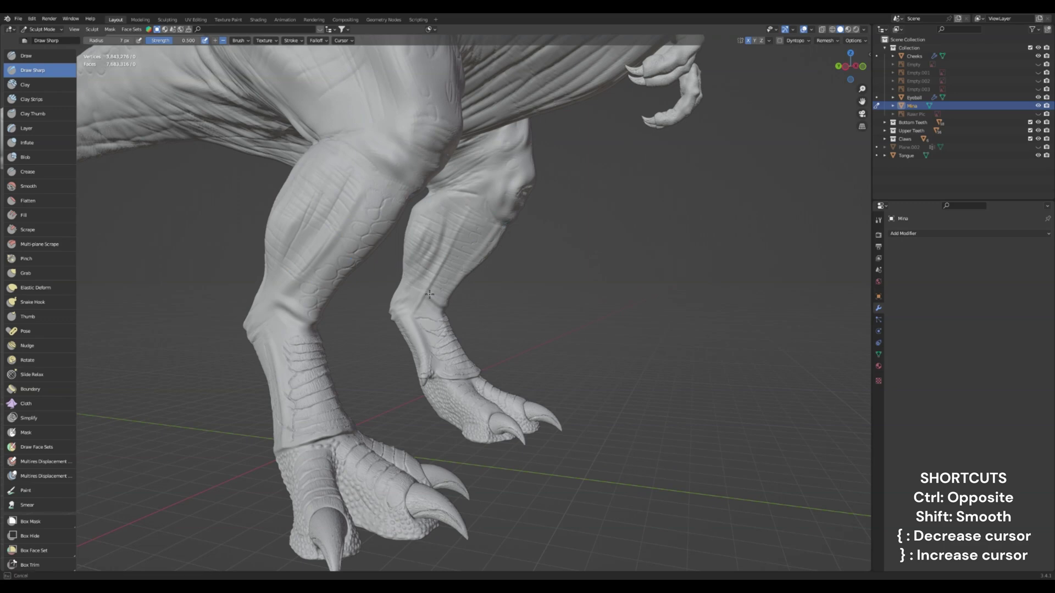
key("bracketleft")
key("bracketleft")
middle_click_drag(423, 228, 422, 213)
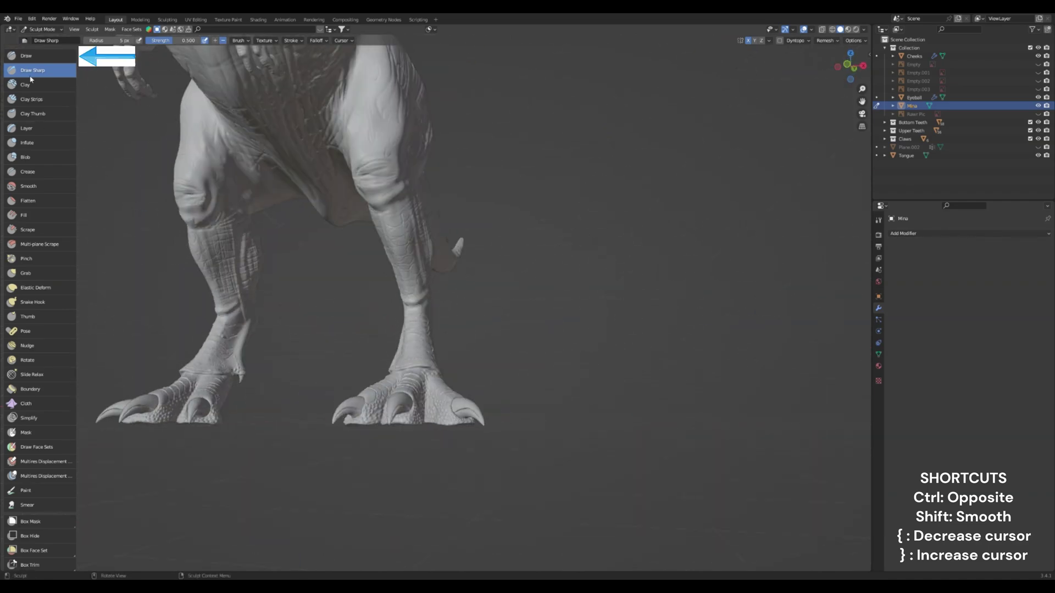
Step: Switch to the Draw brush at 24 px and raise the outlined scales along the front and sides of the shin
key("x")
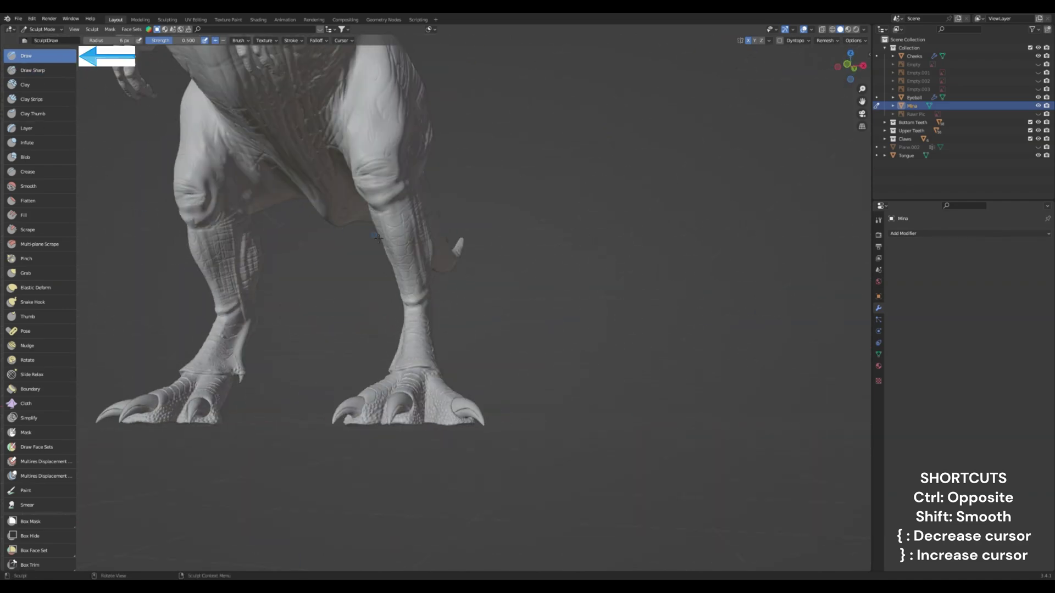
key("bracketright")
scroll(394, 236, "up", 5)
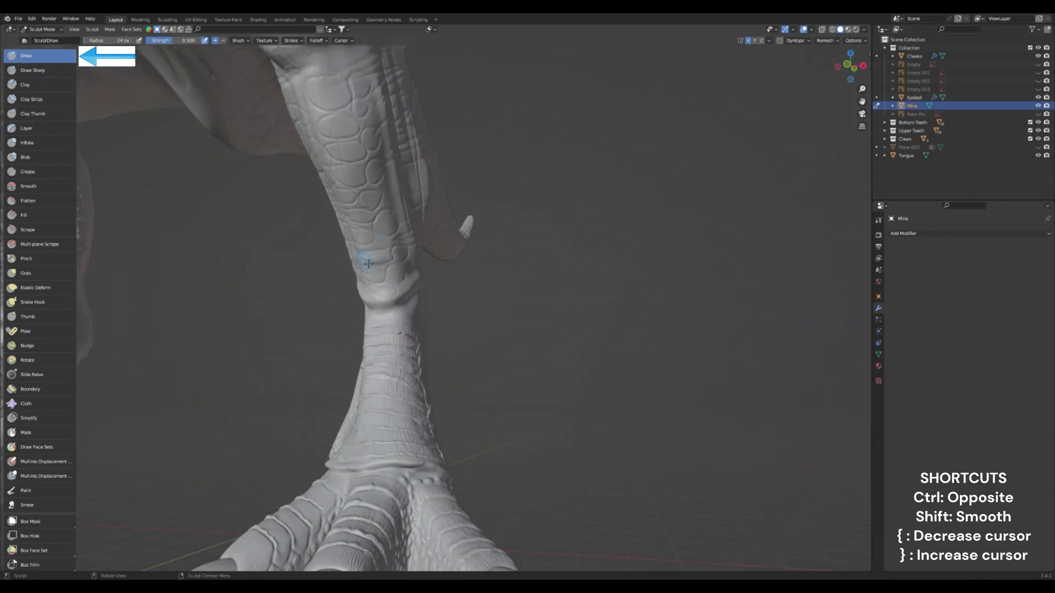
left_click_drag(369, 263, 372, 220)
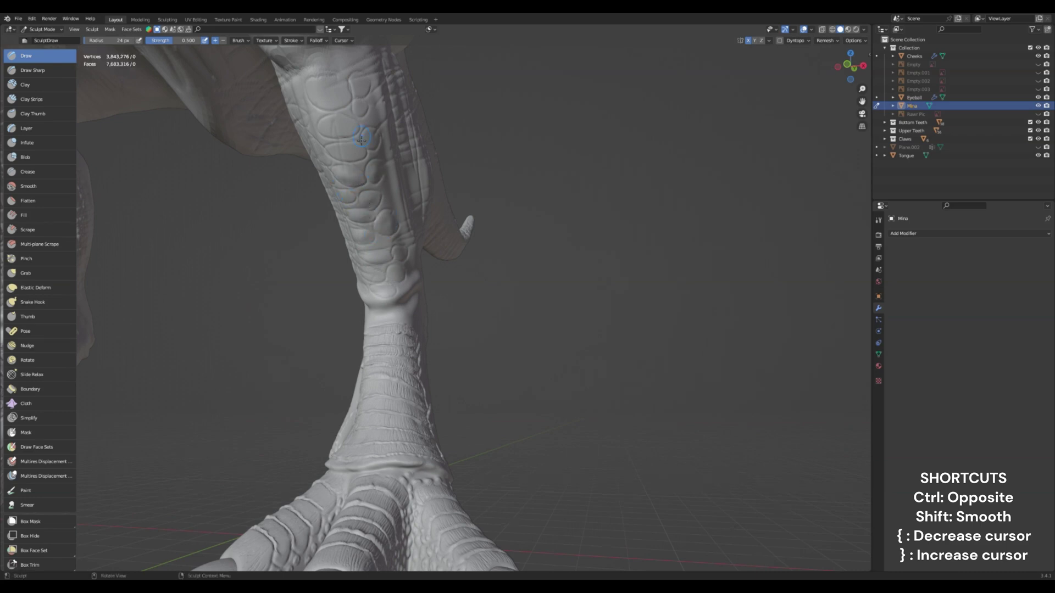
mouse_move(363, 156)
left_mouse_down()
mouse_move(372, 143)
mouse_move(348, 123)
mouse_move(361, 106)
mouse_move(346, 94)
mouse_move(324, 99)
mouse_move(342, 95)
mouse_move(327, 89)
left_mouse_up()
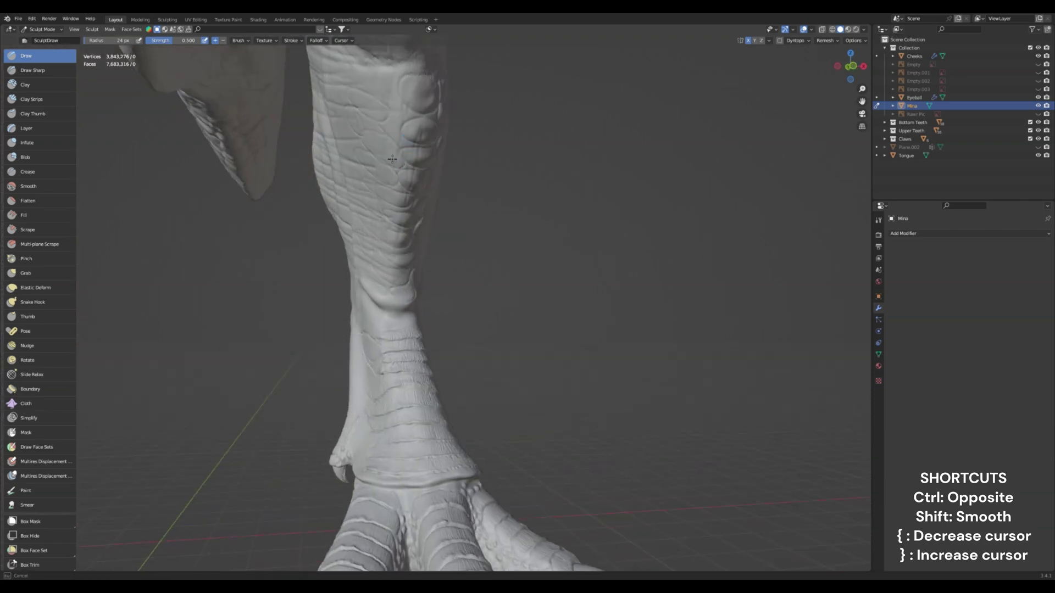
mouse_move(391, 160)
left_mouse_down()
mouse_move(366, 110)
mouse_move(382, 112)
mouse_move(393, 177)
mouse_move(374, 163)
mouse_move(387, 182)
mouse_move(367, 207)
left_mouse_up()
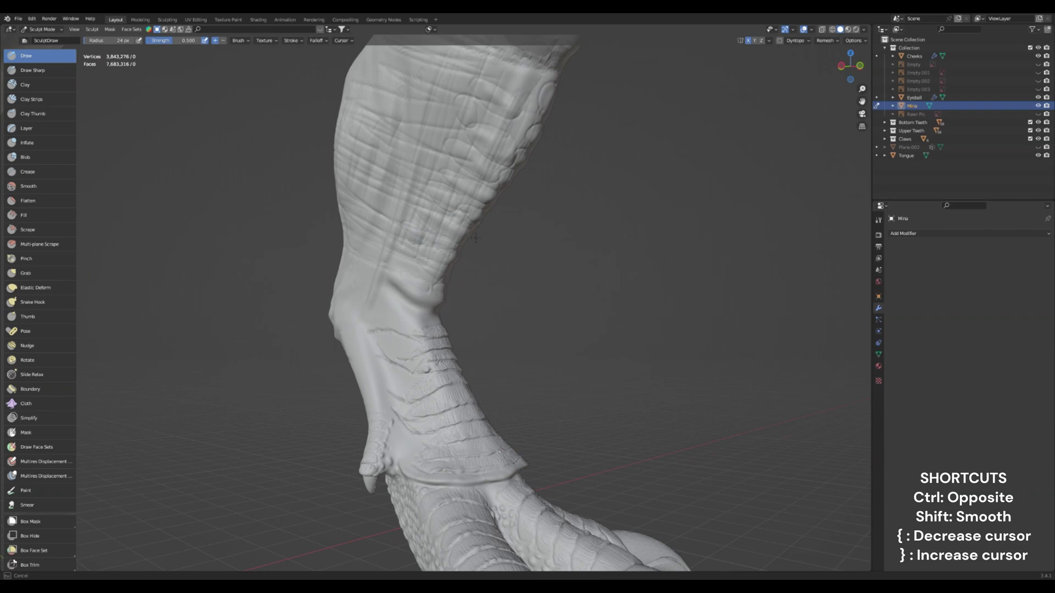
middle_click_drag(436, 235, 420, 237)
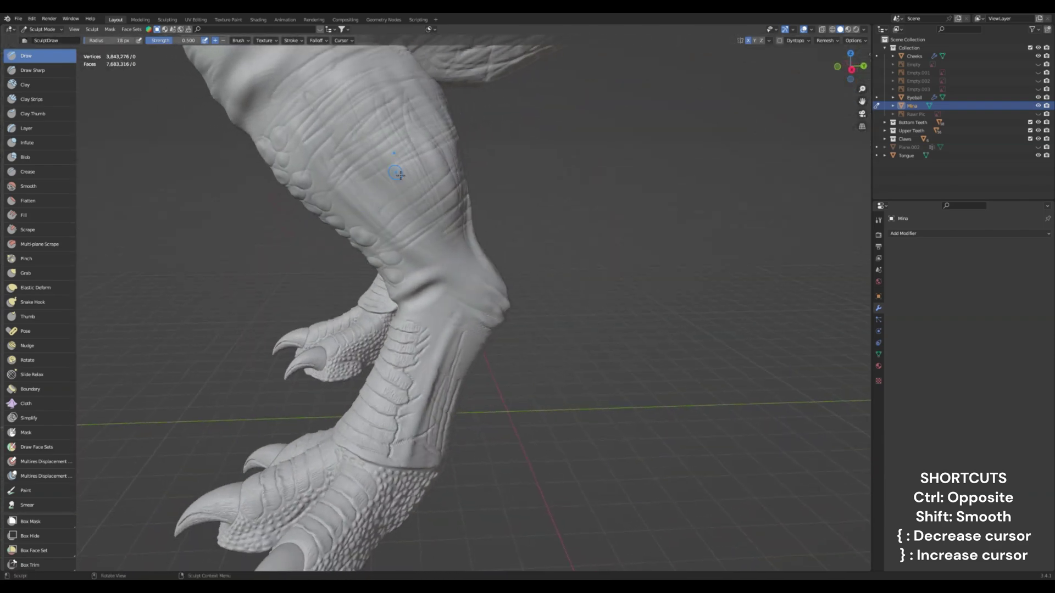
Step: Place small raised bumps across the outer calf with the Draw brush at 14 px and 8 px
middle_click_drag(397, 172, 376, 108)
left_click(447, 209)
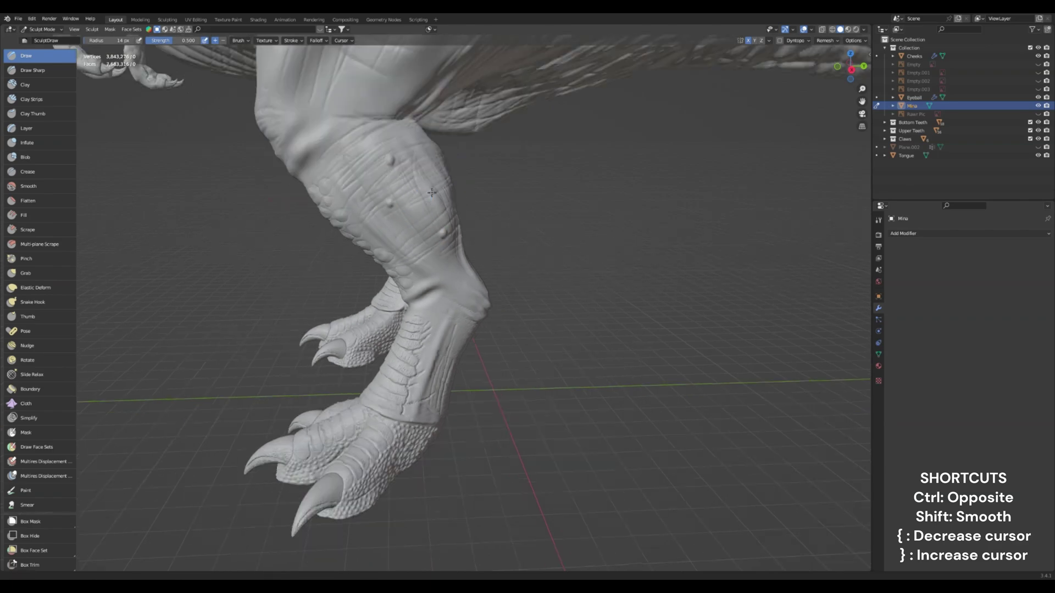
middle_click_drag(432, 192, 449, 187)
key("bracketleft")
key("bracketleft")
key("bracketleft")
key("bracketleft")
key("bracketleft")
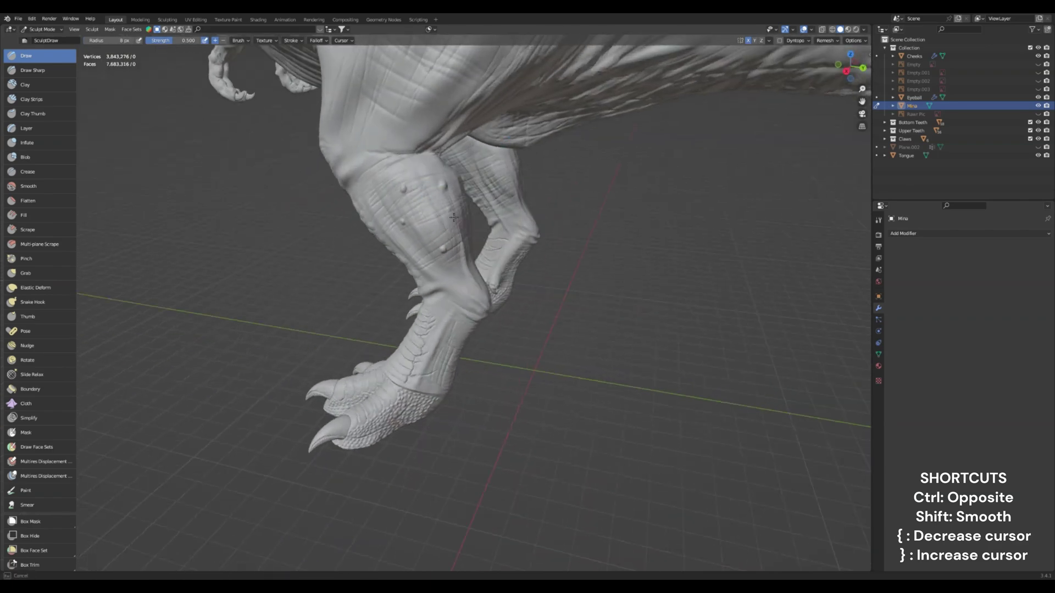
Step: Place scattered small bumps over the outer thigh, from just above the knee upward, enlarging the brush to 11 px
middle_click_drag(416, 195, 374, 185)
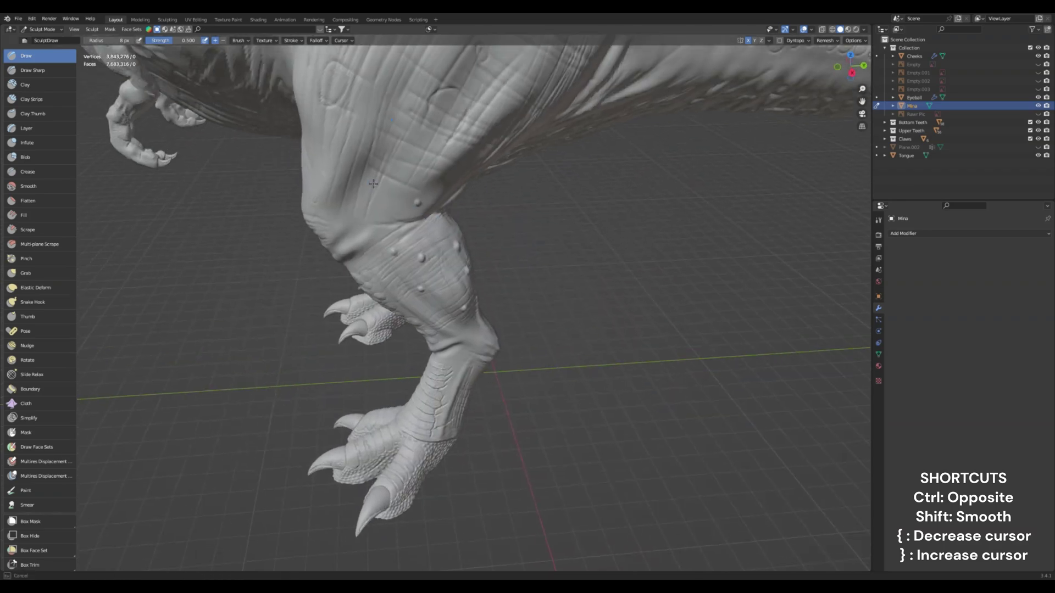
left_click_drag(331, 177, 330, 172)
left_click_drag(460, 141, 456, 141)
key("bracketright")
middle_click_drag(455, 102, 436, 181, "shift")
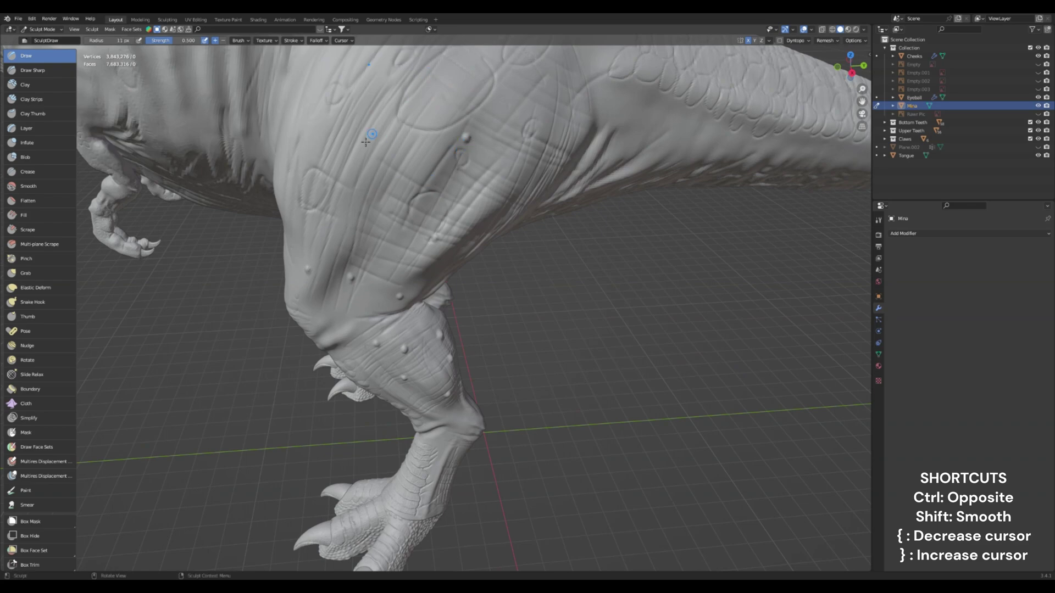
left_click_drag(365, 142, 356, 151)
Step: Place small bumps on the back and inner side of the calf and the rear thigh, with the brush at 11 px and 9 px
middle_click_drag(543, 142, 426, 324)
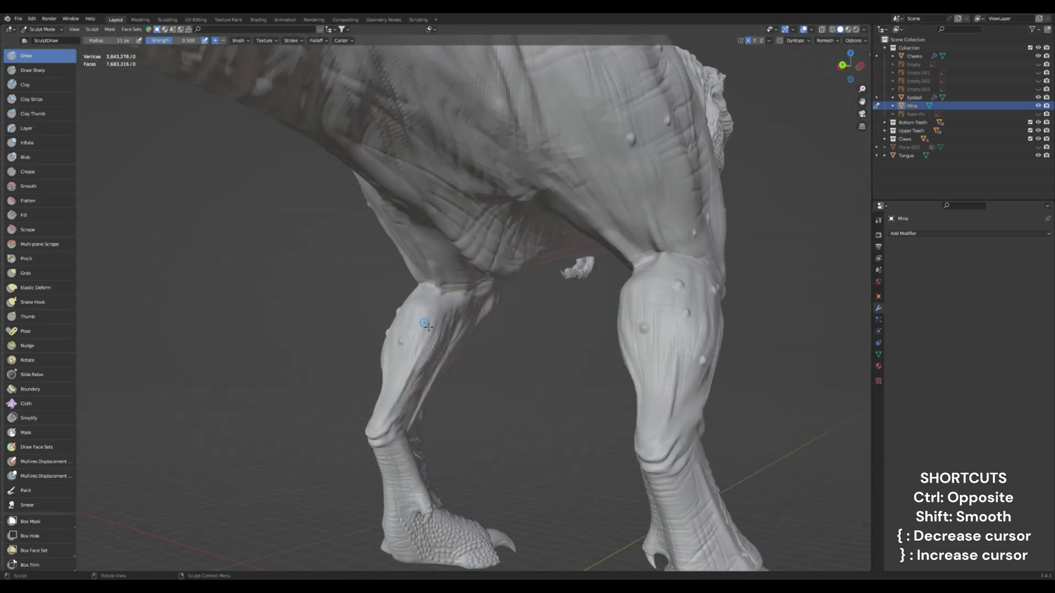
middle_click_drag(428, 258, 461, 329)
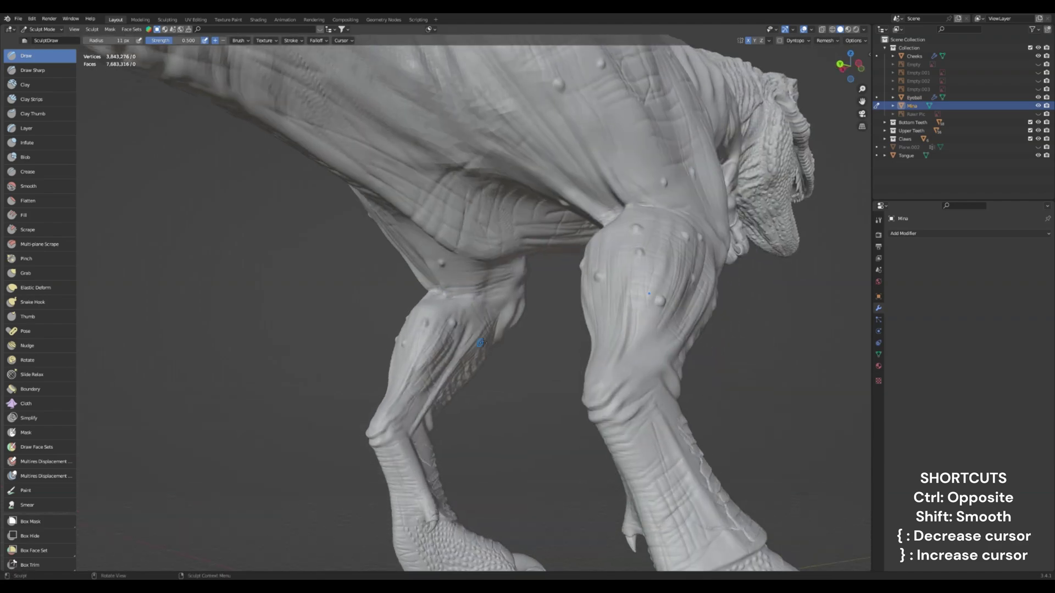
middle_click_drag(428, 378, 502, 339)
left_click(465, 407)
left_click(431, 408)
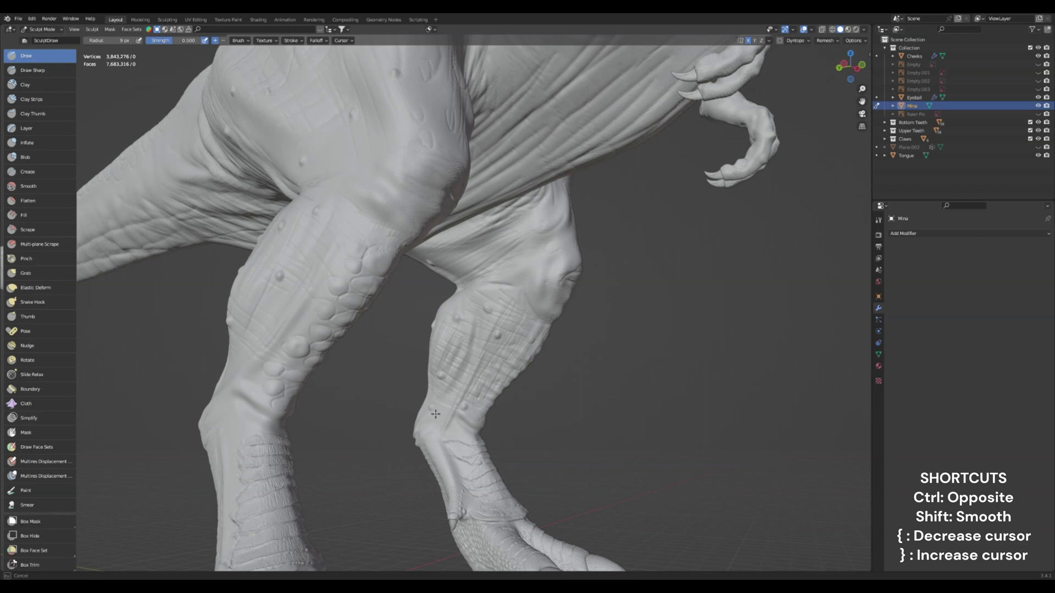
scroll(495, 358, "down", 2)
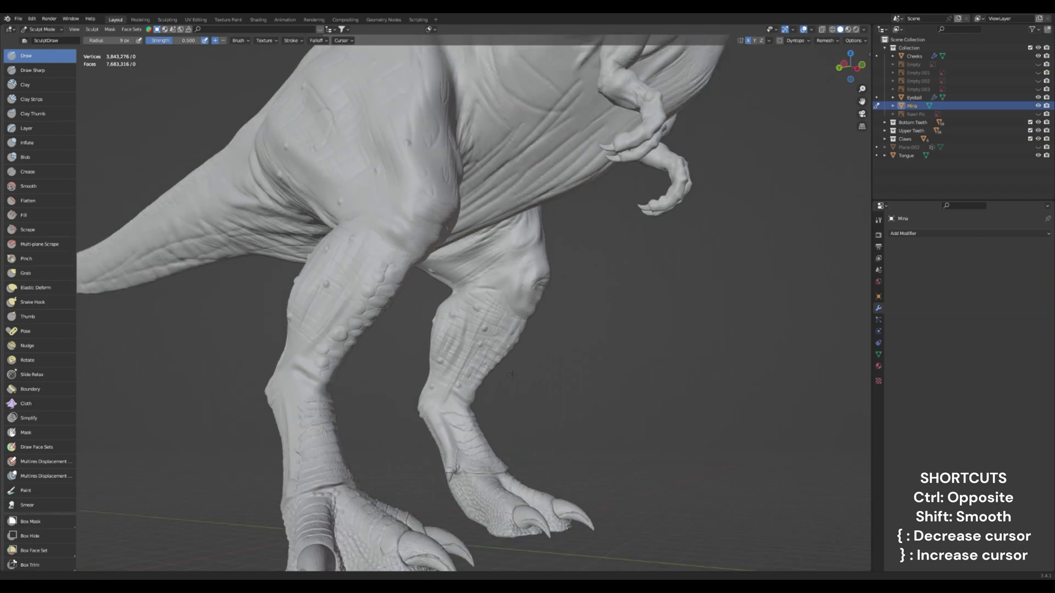
middle_click_drag(549, 330, 495, 324)
left_click(445, 234)
Step: Place small bumps across the ribcage and upper back with an 11 px brush
scroll(557, 206, "down", 2)
middle_click_drag(557, 207, 570, 236)
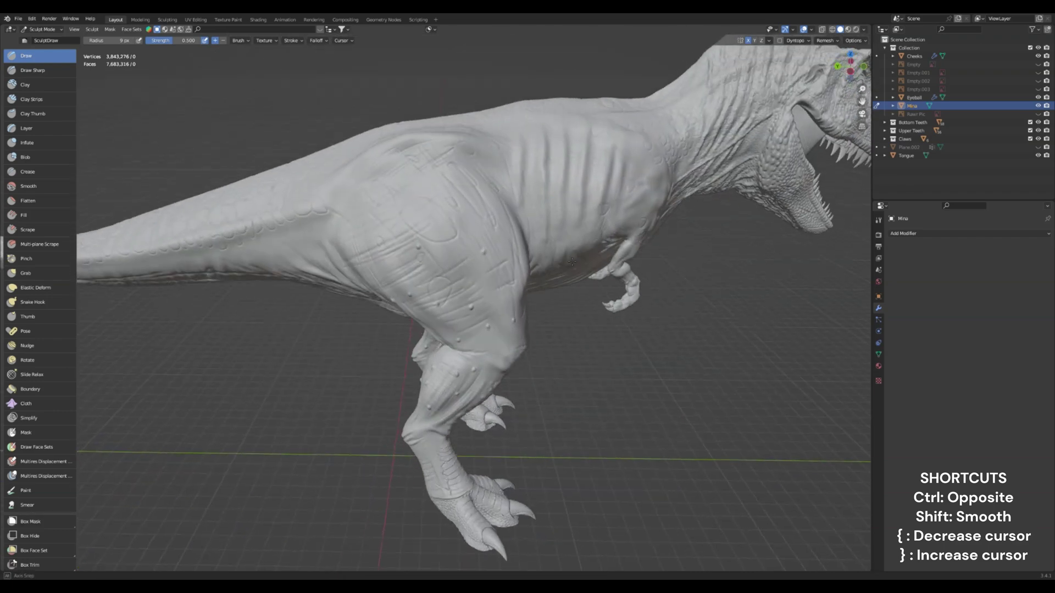
left_click(555, 200)
key("bracketright")
key("bracketright")
left_click(597, 131)
left_click(625, 142)
middle_click_drag(625, 142, 617, 219)
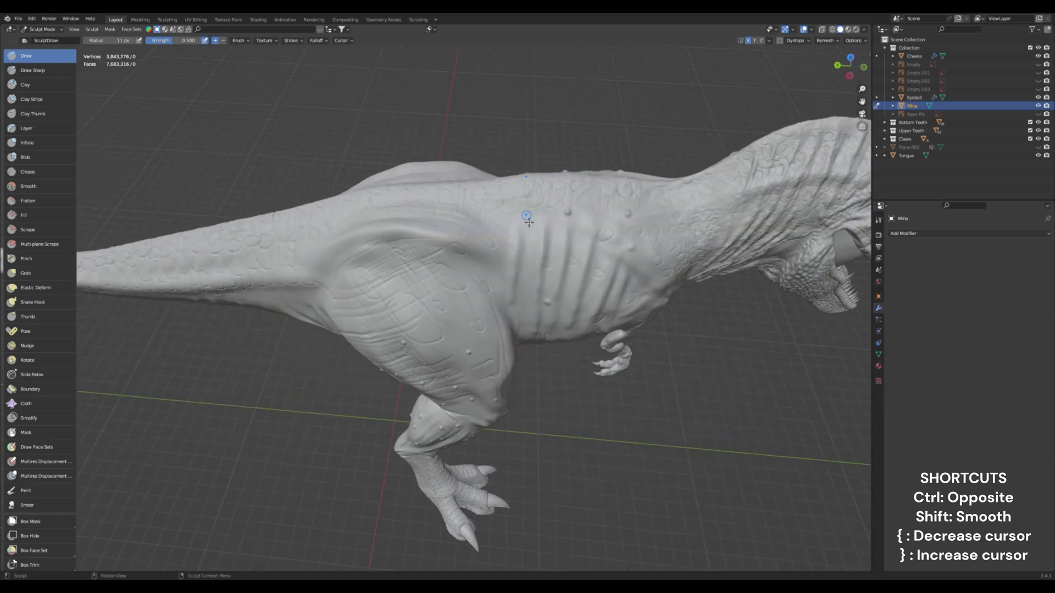
Step: Place bumps along the spine and above the hip, reducing the brush to 8 px
key("bracketleft")
key("bracketleft")
middle_click_drag(468, 207, 536, 182)
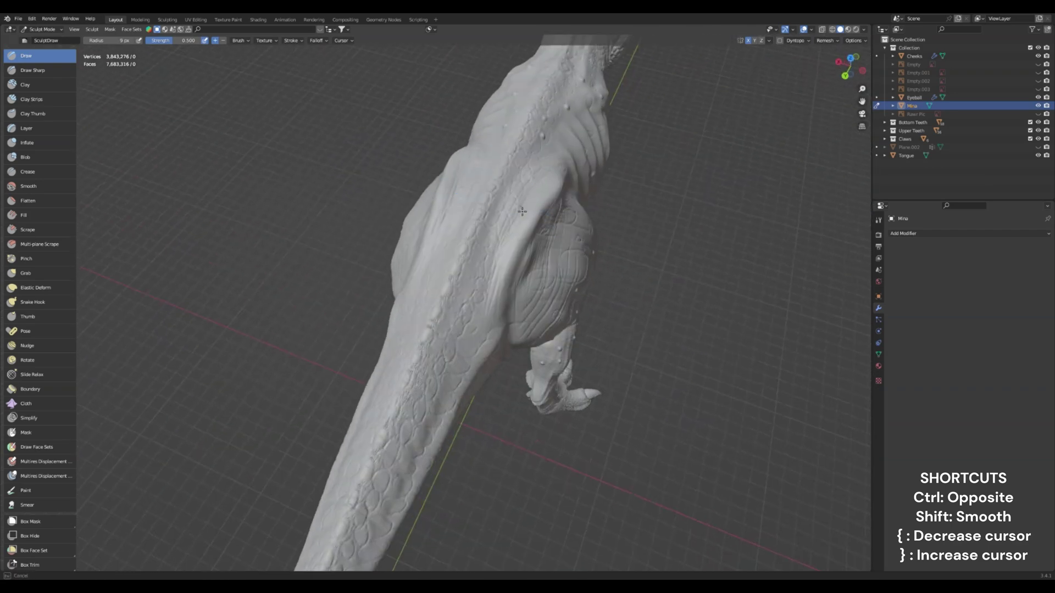
key("bracketleft")
mouse_move(497, 280)
middle_mouse_down()
mouse_move(556, 294)
mouse_move(552, 245)
middle_mouse_up()
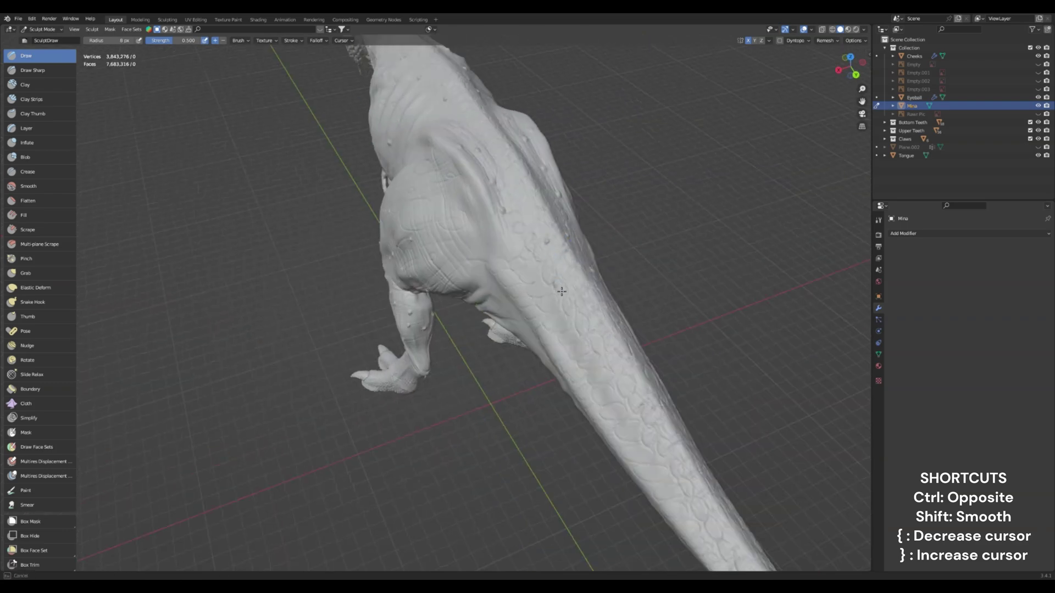
Step: Place small bumps along the top and side of the tail, from the hip toward the tip, with an 8 px brush
left_click(573, 320)
left_click(604, 356)
middle_click_drag(619, 393, 465, 256)
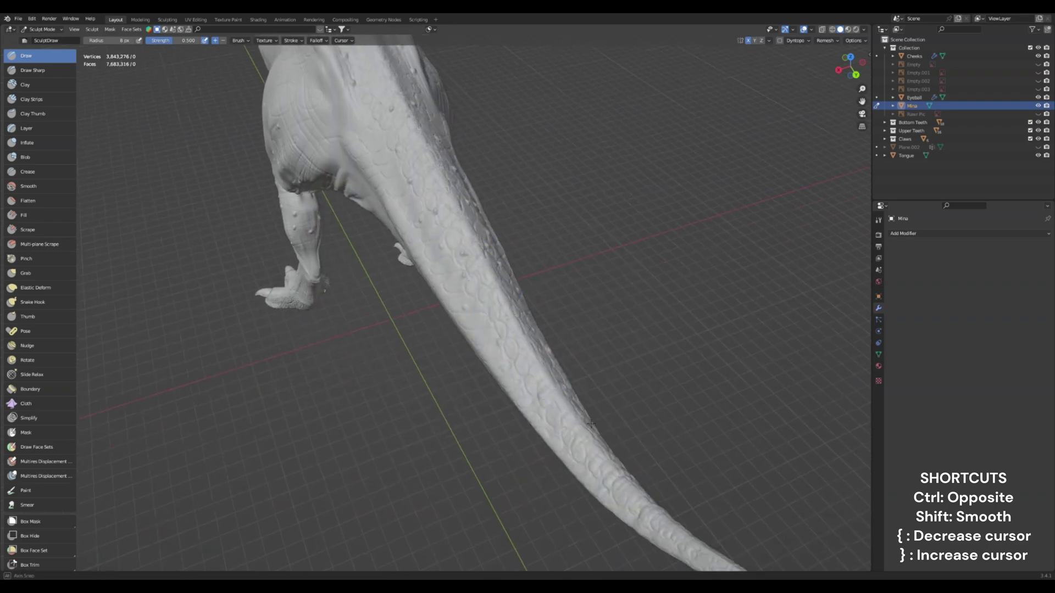
mouse_move(590, 424)
middle_mouse_down()
mouse_move(659, 219)
mouse_move(550, 255)
middle_mouse_up()
left_click(565, 273)
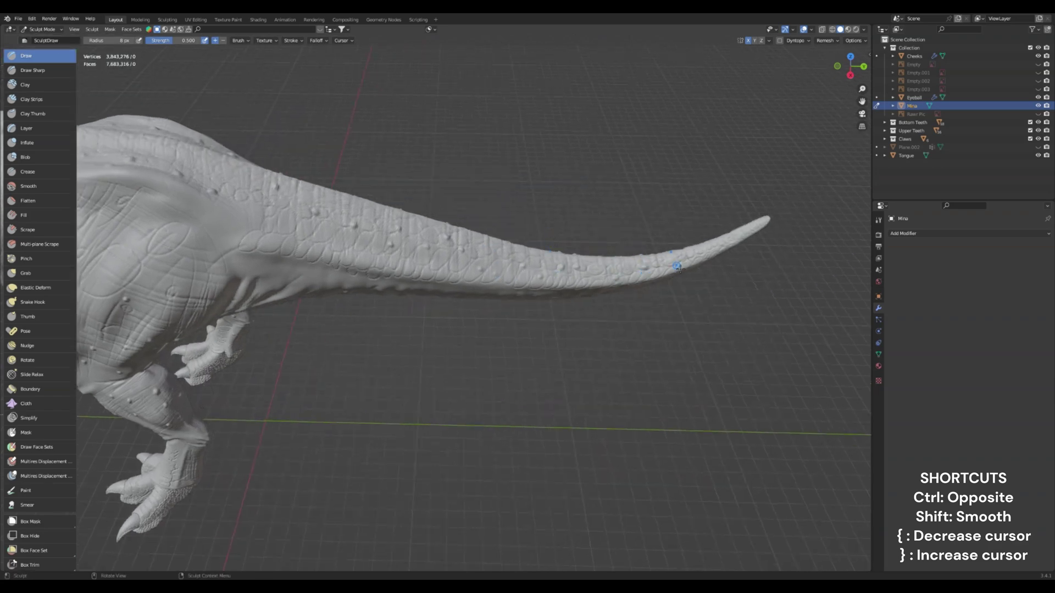
middle_click_drag(255, 230, 480, 224, "shift")
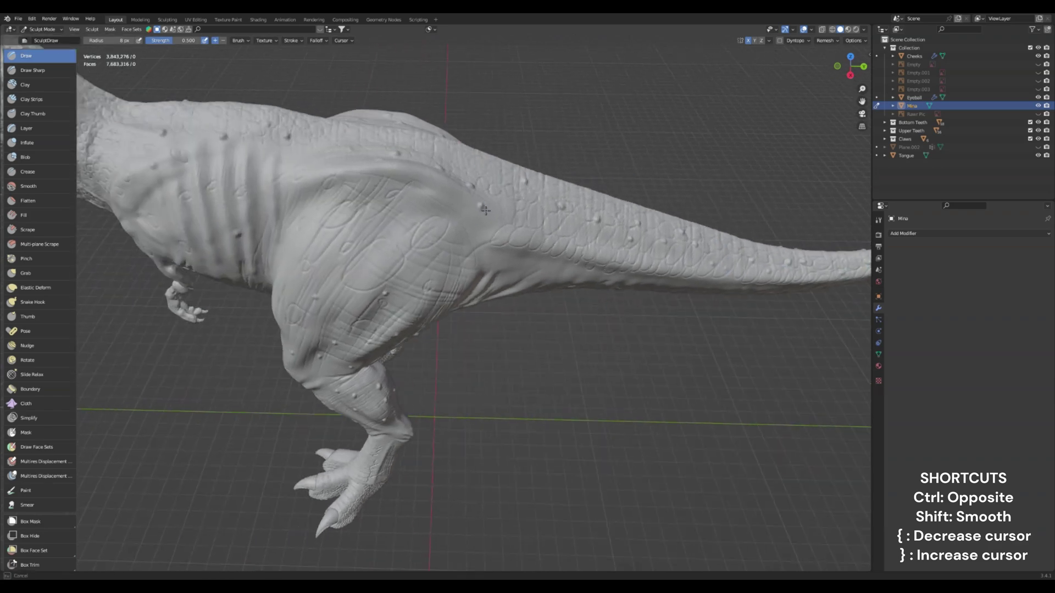
Step: Raise individual scales over the back and side of the neck, enlarging the Draw brush to 15 px
mouse_move(370, 226)
middle_mouse_down()
mouse_move(309, 231)
mouse_move(320, 201)
middle_mouse_up()
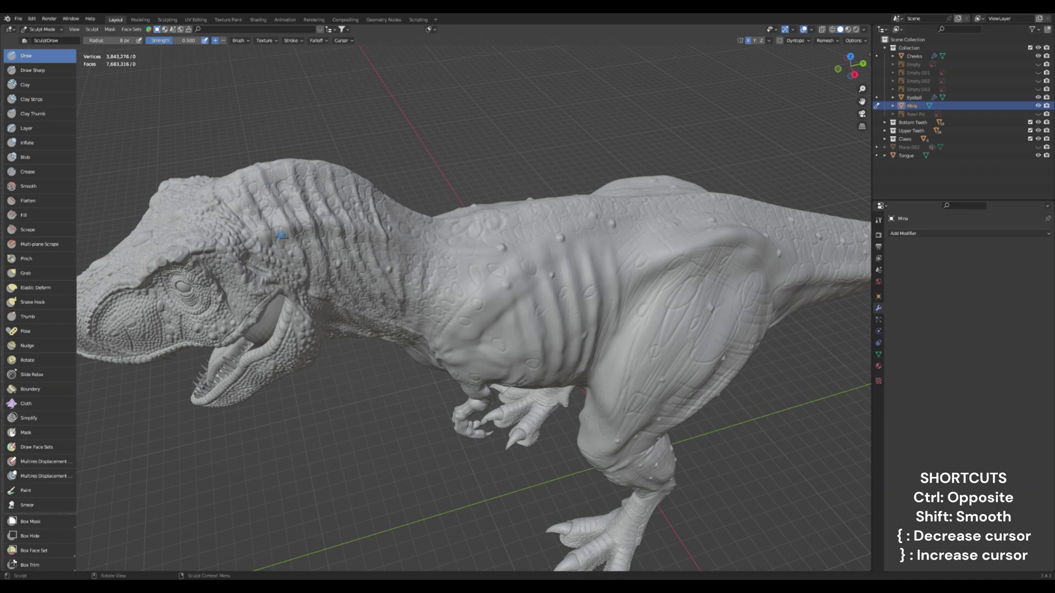
mouse_move(301, 262)
middle_mouse_down()
mouse_move(251, 409)
mouse_move(333, 572)
middle_mouse_up()
scroll(203, 165, "up", 4)
mouse_move(203, 165)
middle_mouse_down("shift")
mouse_move(379, 308)
mouse_move(399, 355)
middle_mouse_up("shift")
key("bracketright")
key("bracketright")
key("bracketright")
key("bracketright")
key("bracketright")
key("bracketright")
key("bracketright")
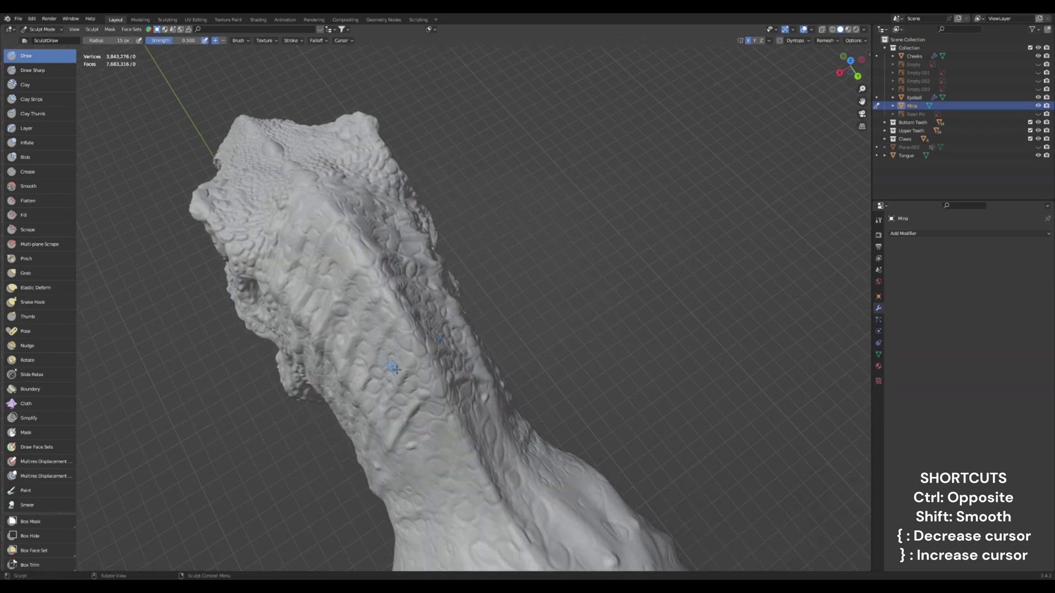
middle_click_drag(369, 352, 411, 378)
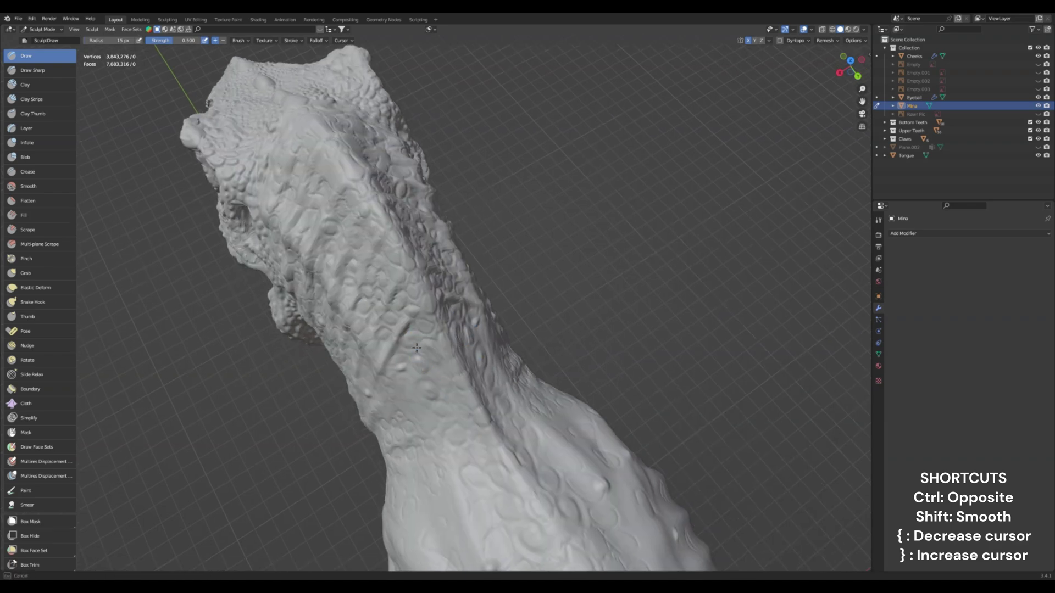
Step: Raise scales on the throat and the side of the neck with a 15 px Draw brush
mouse_move(376, 349)
middle_mouse_down()
mouse_move(471, 284)
mouse_move(439, 279)
mouse_move(460, 293)
mouse_move(371, 268)
middle_mouse_up()
scroll(449, 304, "up", 4)
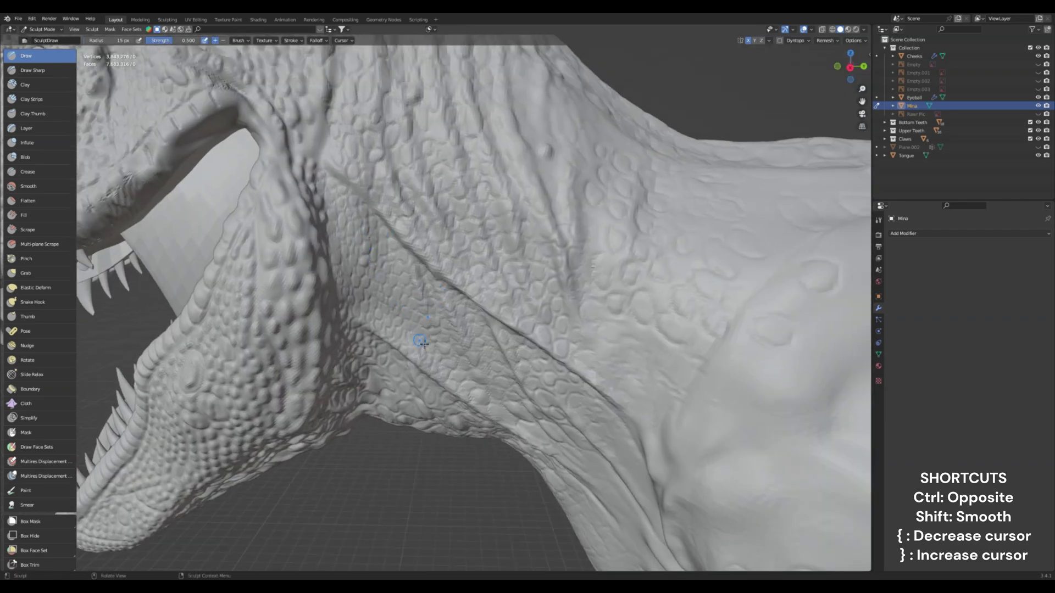
left_click_drag(414, 341, 417, 330)
mouse_move(479, 256)
left_mouse_down()
mouse_move(461, 240)
mouse_move(495, 229)
mouse_move(507, 207)
left_mouse_up()
Step: Shape the large outlined scales on the shoulder and upper thigh with a 31 px inverted Draw brush
left_click_drag(453, 186, 451, 184, "ctrl")
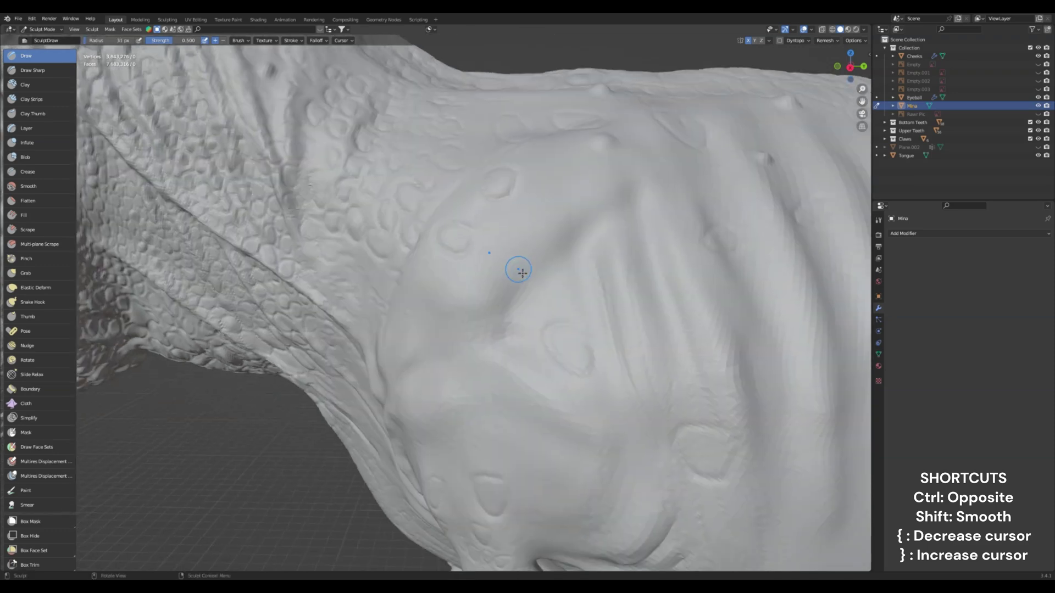
scroll(549, 351, "down", 5)
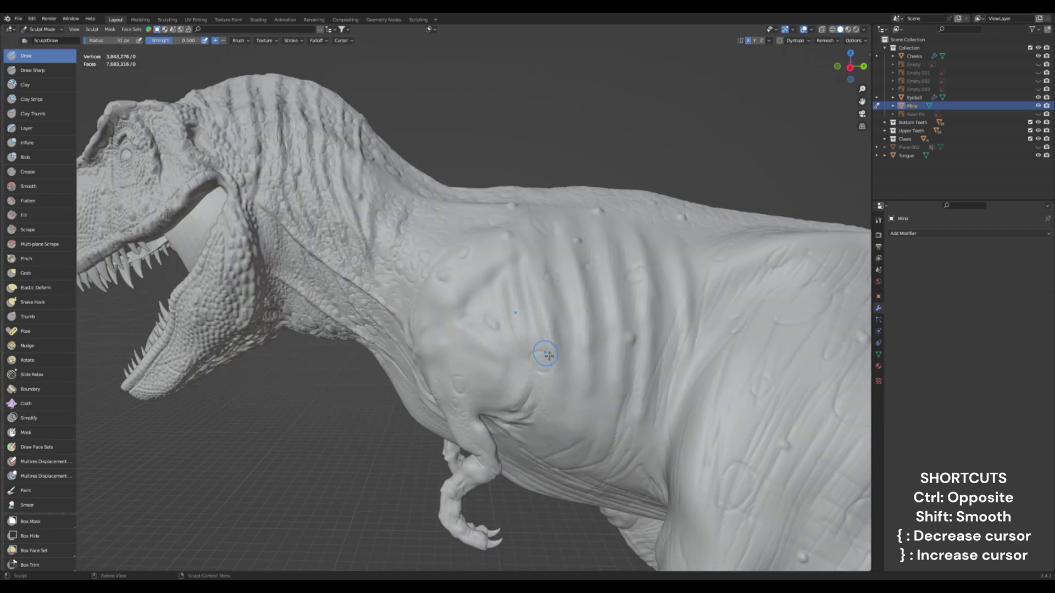
mouse_move(549, 356)
middle_mouse_down()
mouse_move(617, 295)
mouse_move(490, 201)
middle_mouse_up()
mouse_move(637, 250)
left_mouse_down("ctrl")
mouse_move(610, 265)
mouse_move(604, 319)
mouse_move(666, 263)
mouse_move(592, 285)
mouse_move(653, 276)
left_mouse_up("ctrl")
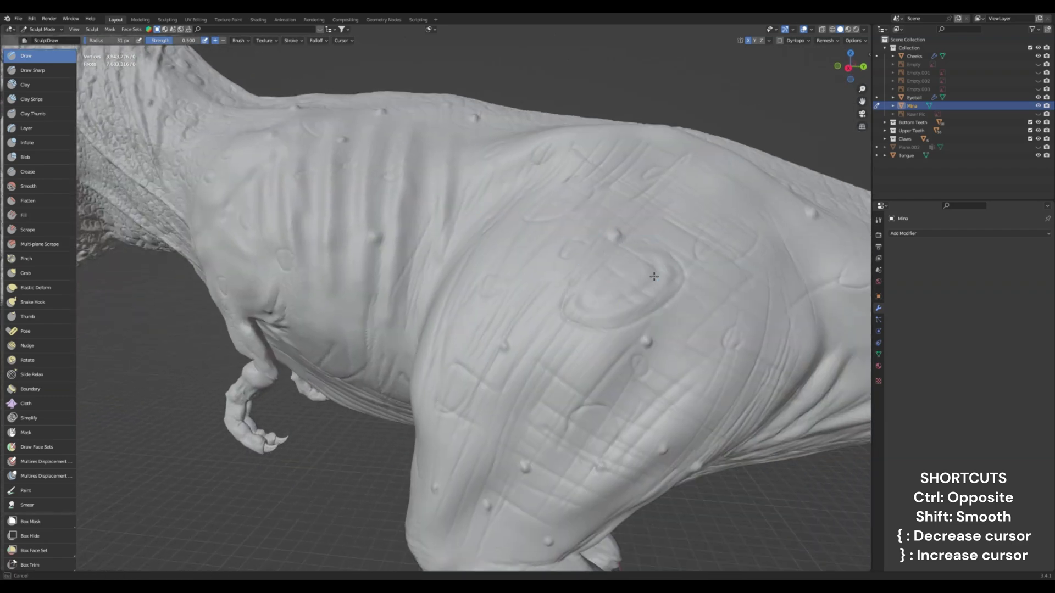
scroll(601, 306, "down", 6)
middle_click_drag(601, 306, 518, 379)
scroll(511, 368, "up", 4)
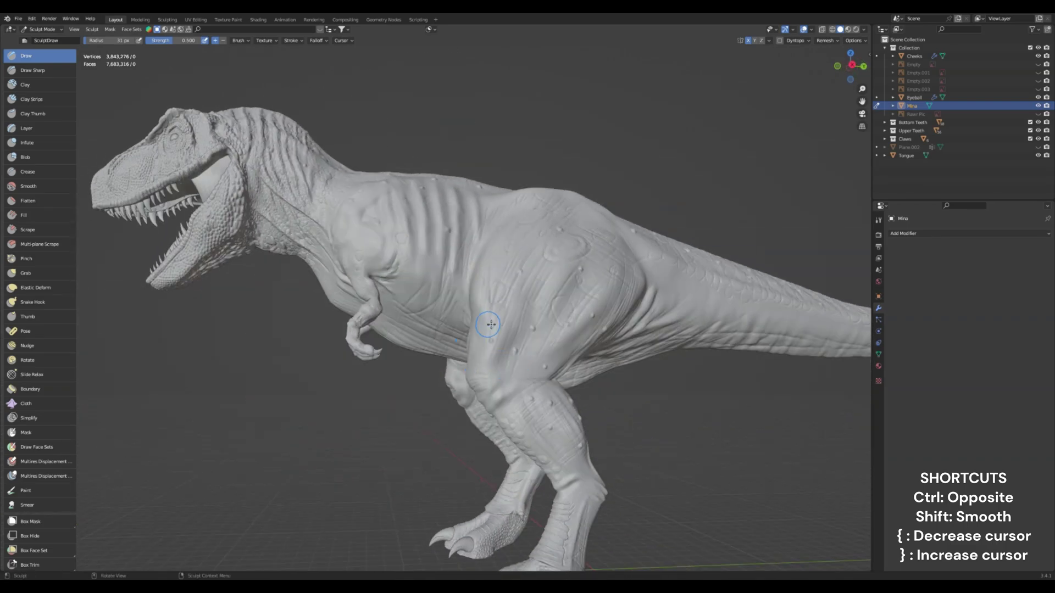
middle_click_drag(490, 325, 571, 357)
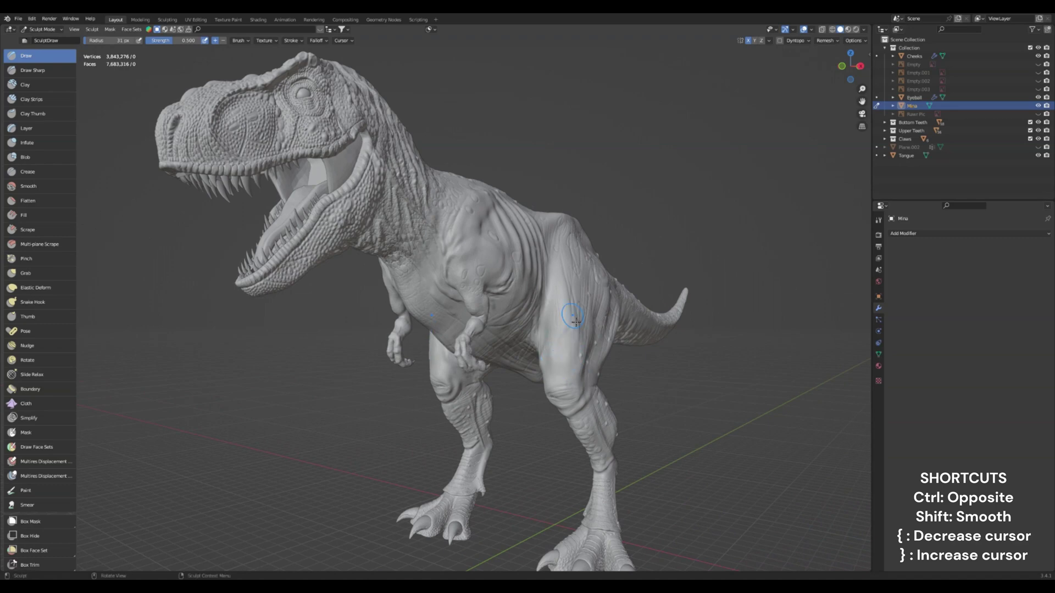
Step: Carve fine skin creases over the ribs and flank with the Draw Sharp brush at 6 px
middle_click_drag(574, 317, 494, 353)
mouse_move(471, 302)
middle_mouse_down()
mouse_move(497, 351)
mouse_move(480, 390)
mouse_move(541, 387)
mouse_move(552, 406)
middle_mouse_up()
scroll(489, 286, "up", 3)
key("bracketleft")
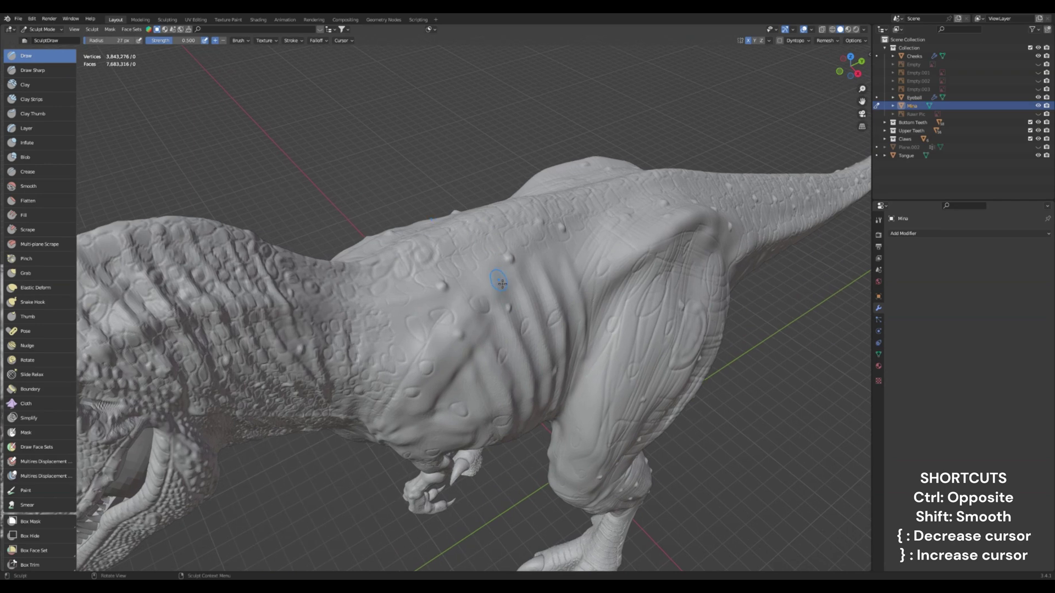
key("bracketleft")
key("bracketleft")
key("bracketleft")
key("bracketleft")
key("bracketleft")
key("bracketleft")
key("bracketleft")
key("bracketleft")
key("bracketleft")
key("bracketleft")
key("bracketleft")
key("bracketleft")
key("bracketleft")
key("bracketleft")
left_click(33, 71)
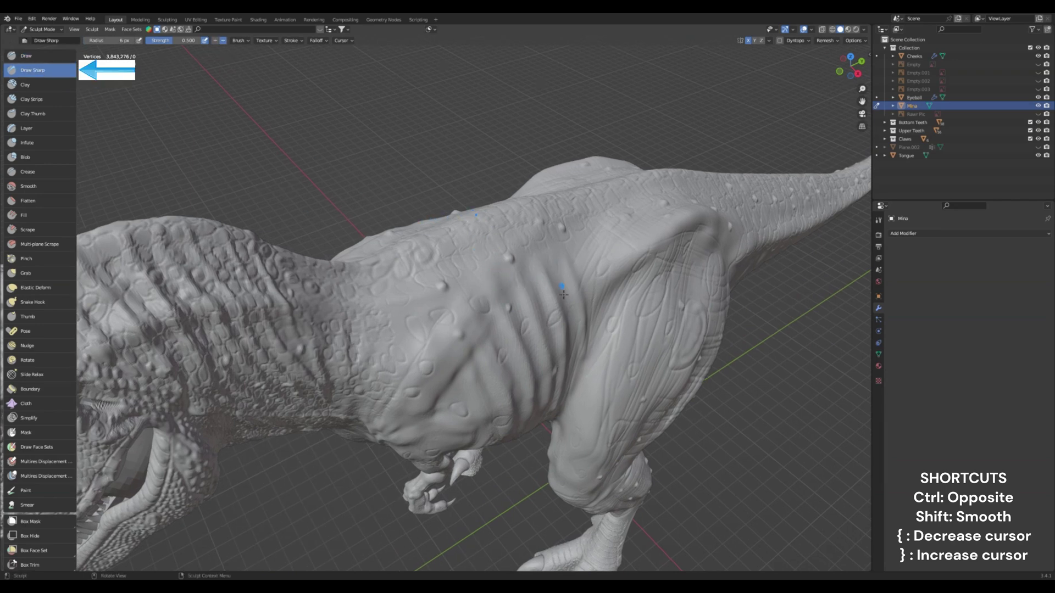
middle_click_drag(506, 341, 428, 334)
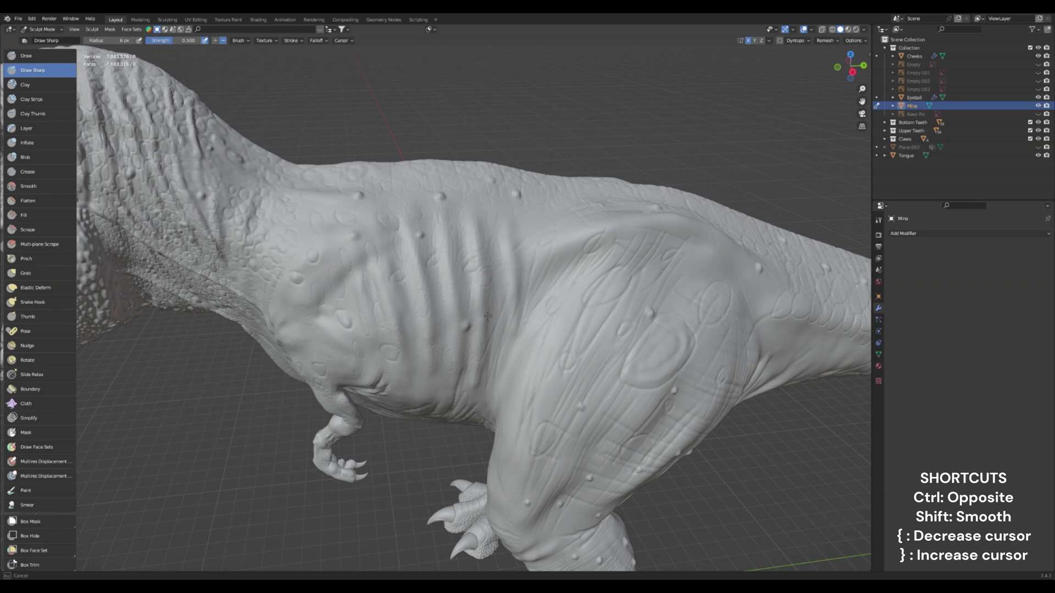
middle_click_drag(418, 328, 444, 209)
middle_click_drag(407, 240, 399, 269)
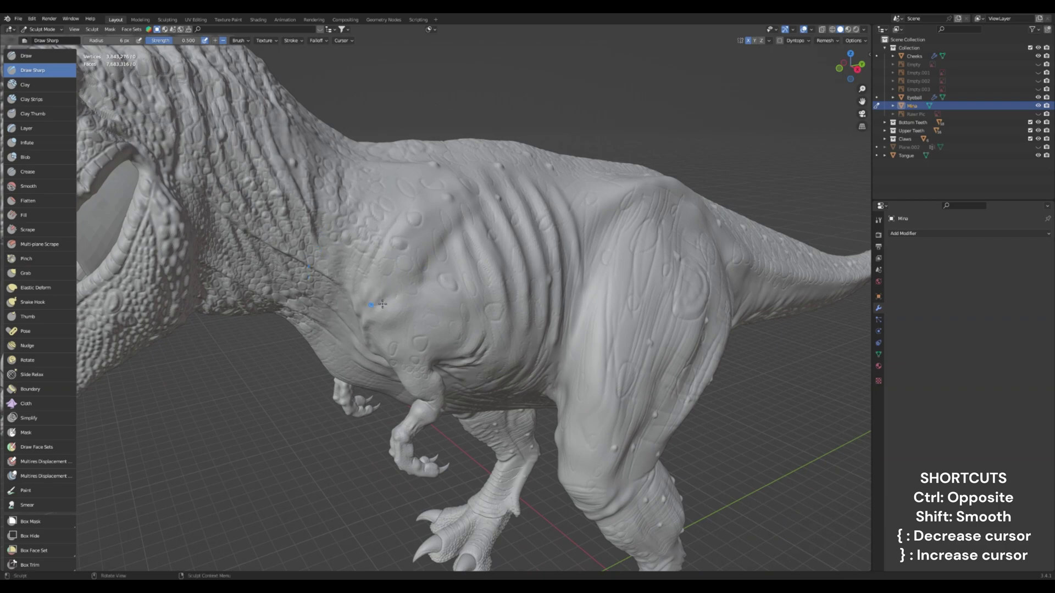
Step: Carve thin wrinkles along the chest, belly, thigh and lower leg with the 6 px Draw Sharp brush
middle_click_drag(382, 303, 439, 269)
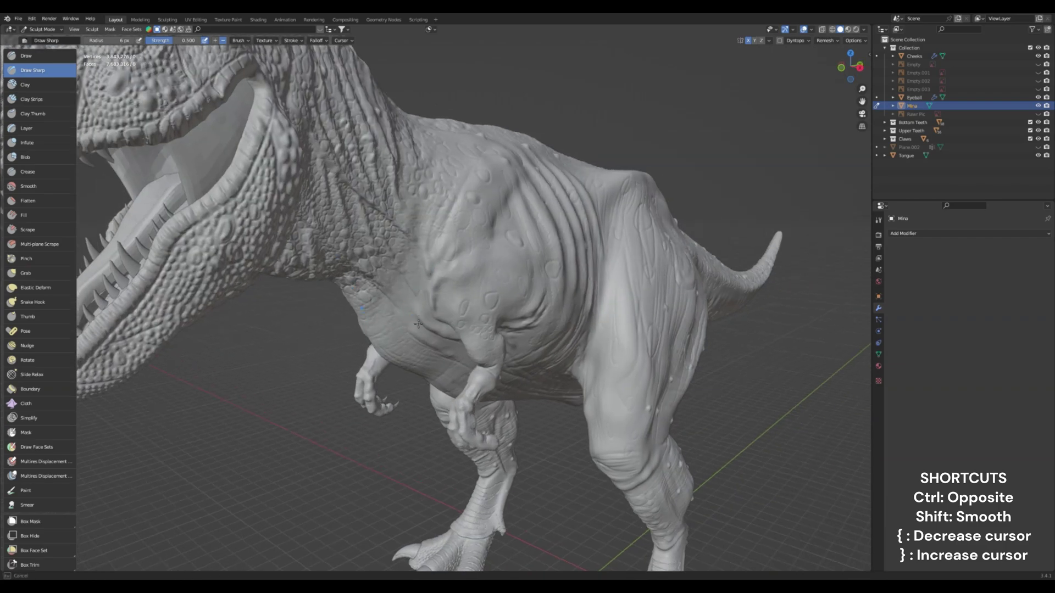
middle_click_drag(418, 324, 496, 319)
middle_click_drag(433, 367, 490, 281)
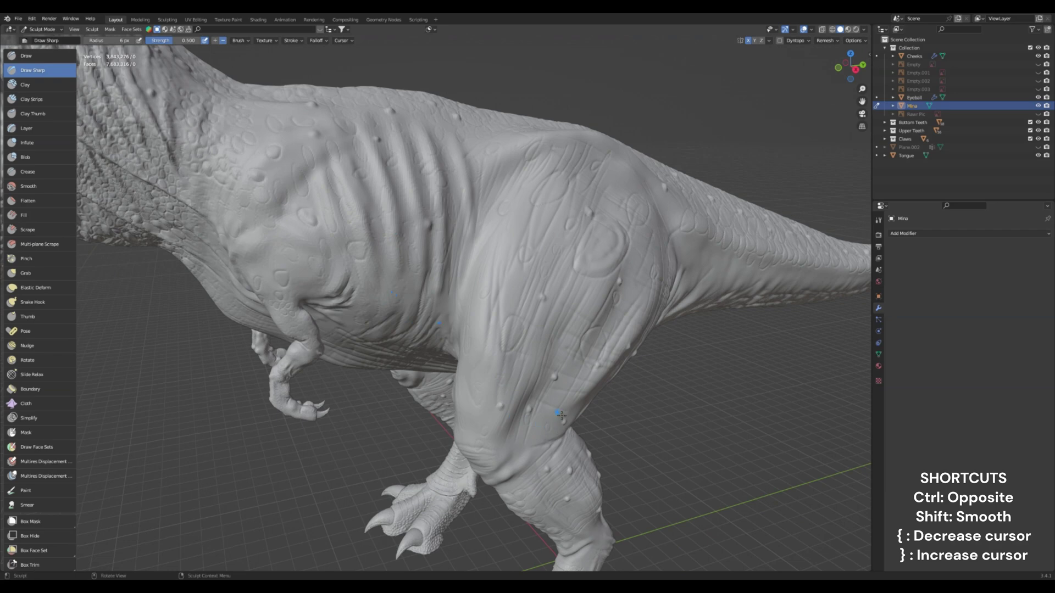
middle_click_drag(559, 413, 550, 393)
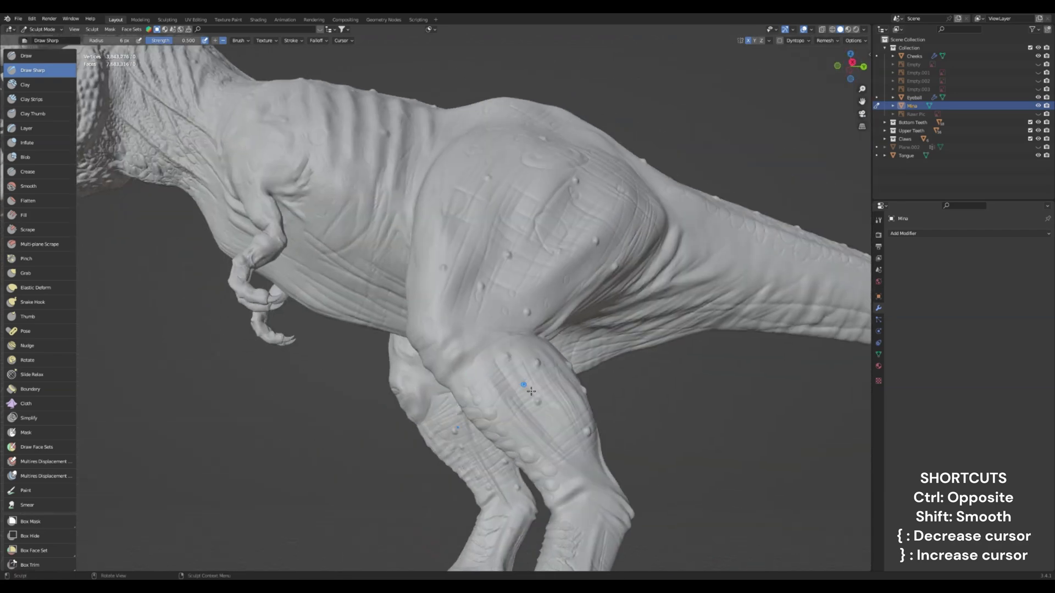
middle_click_drag(507, 350, 566, 397)
Step: Leave Sculpt Mode on the body, then open the Cheeks object in Edit Mode with all its geometry selected
scroll(495, 369, "down", 4)
scroll(275, 278, "up", 3)
middle_click_drag(275, 278, 427, 399, "shift")
scroll(391, 342, "up", 3)
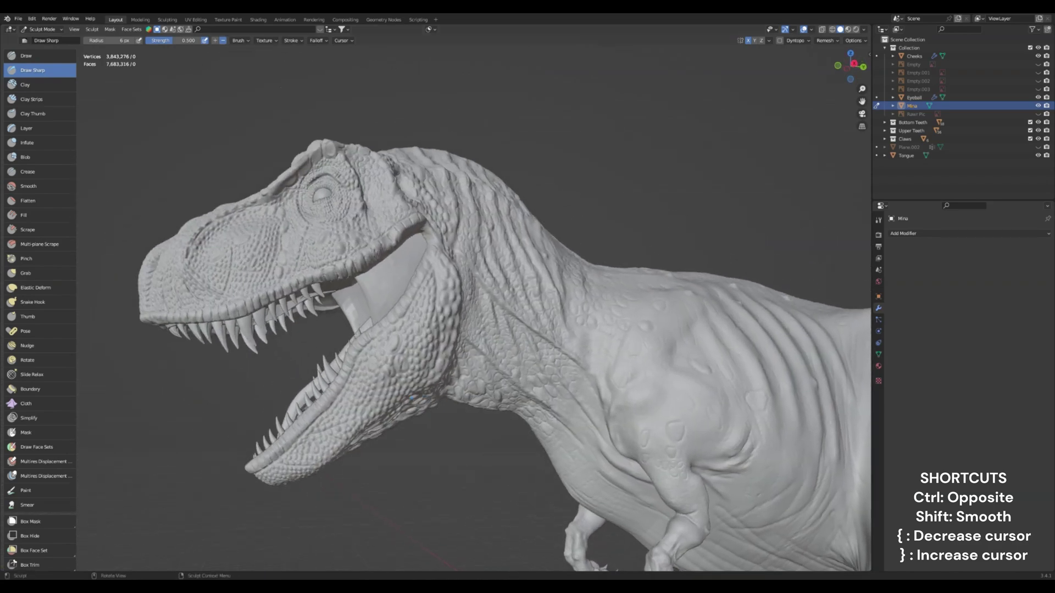
left_click(38, 29)
key("ctrl+Tab")
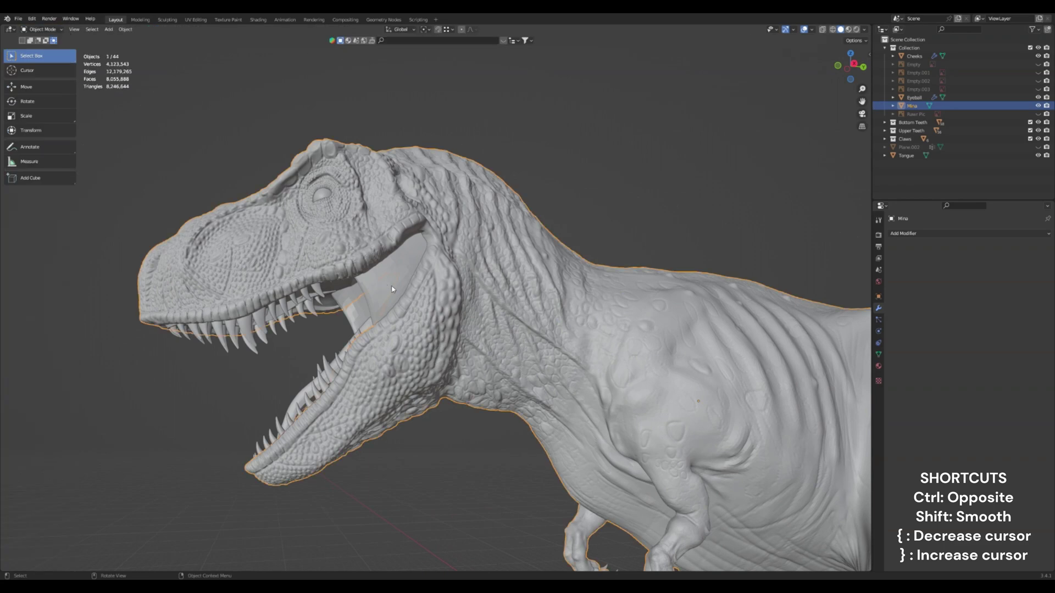
left_click(406, 264)
scroll(404, 289, "down", 2)
left_click(41, 29)
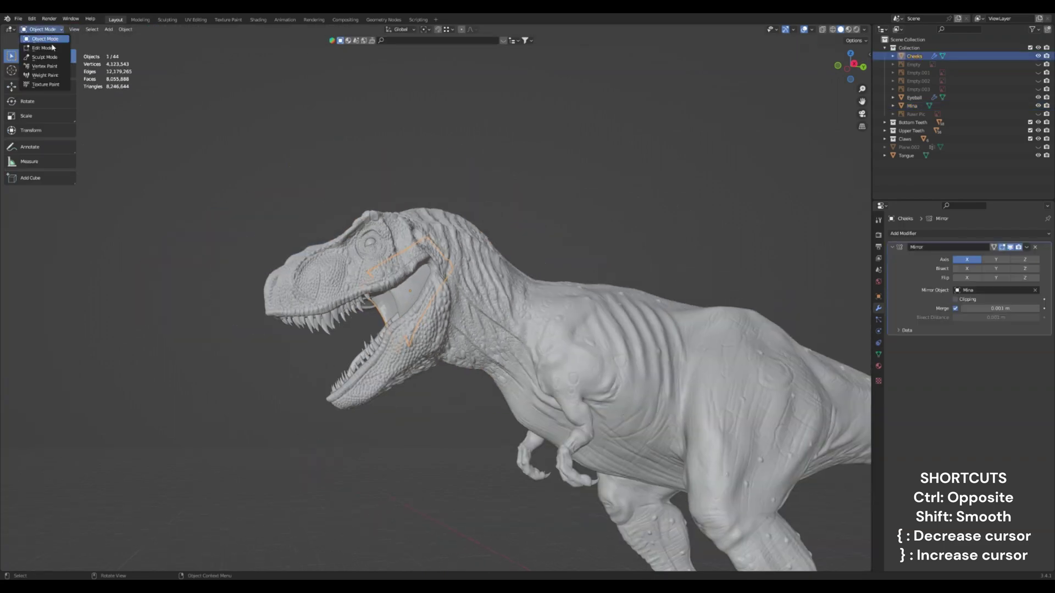
left_click(38, 49)
scroll(420, 320, "up", 5)
key("a")
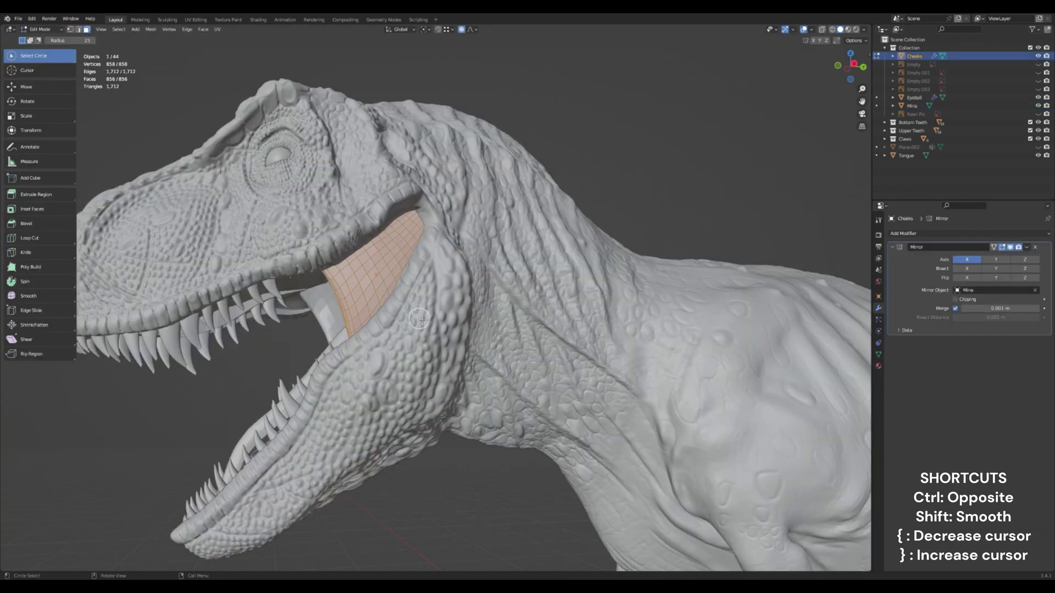
Step: Subdivide the whole Cheeks mesh five times with one cut each
key("q")
left_click(419, 321)
key("q")
left_click(419, 321)
key("q")
left_click(419, 322)
key("q")
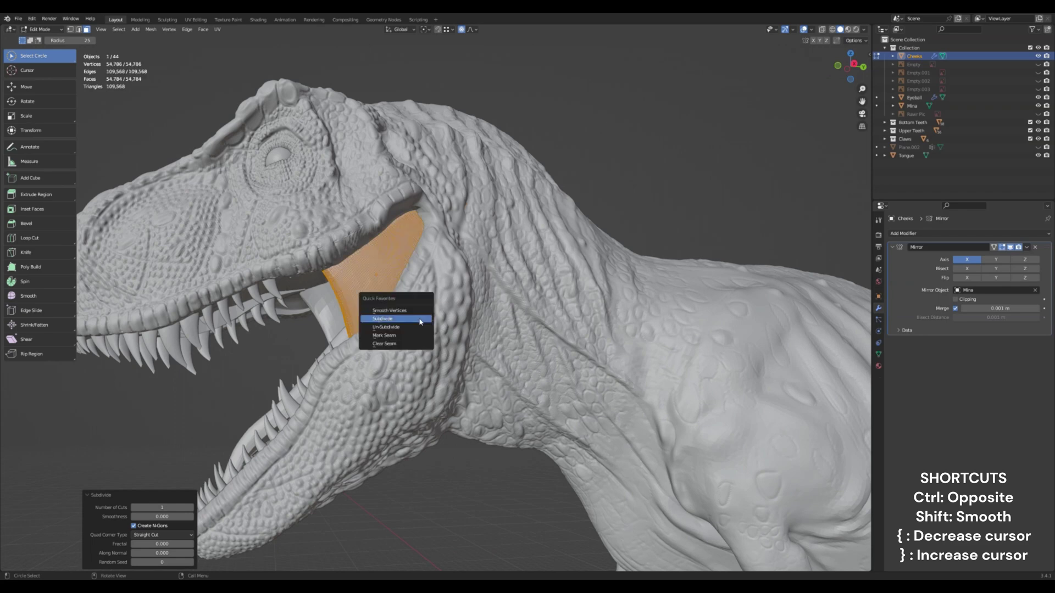
left_click(420, 320)
key("q")
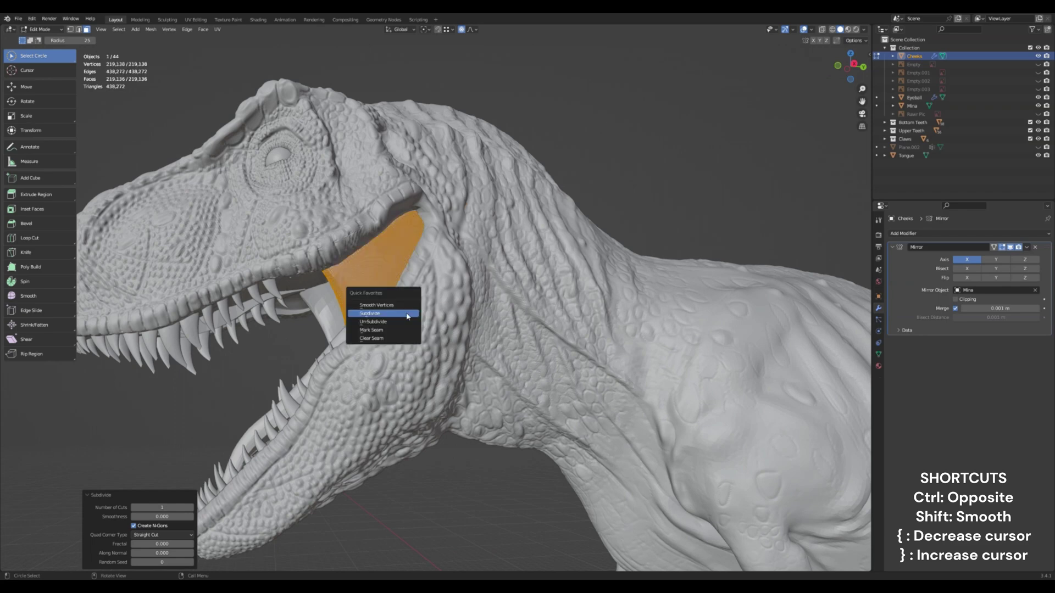
left_click(394, 311)
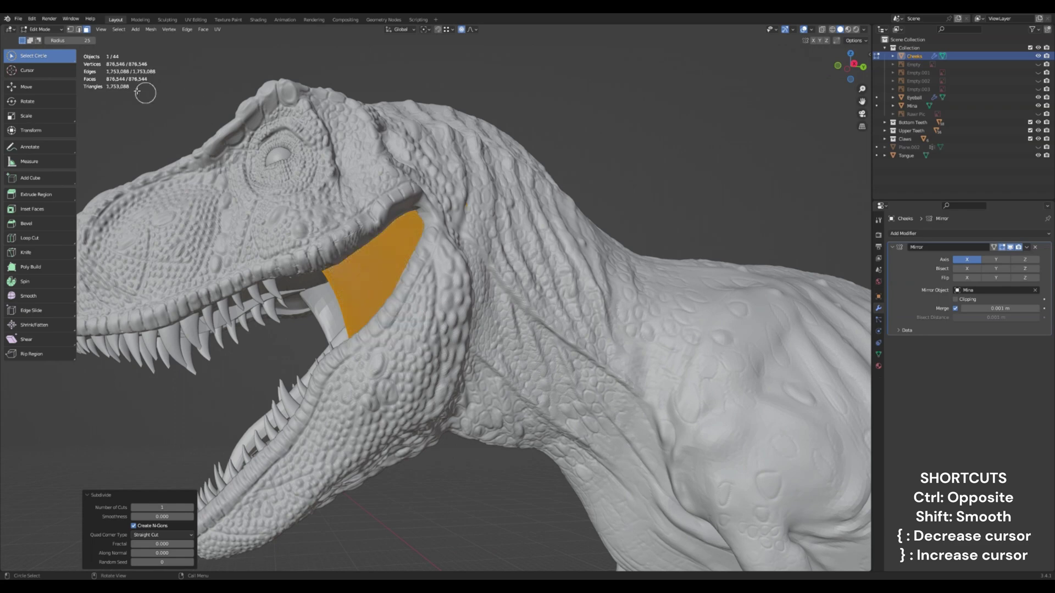
Step: Put the Cheeks object in Sculpt Mode and smooth the cheek surface with a 31 px brush
left_click(41, 31)
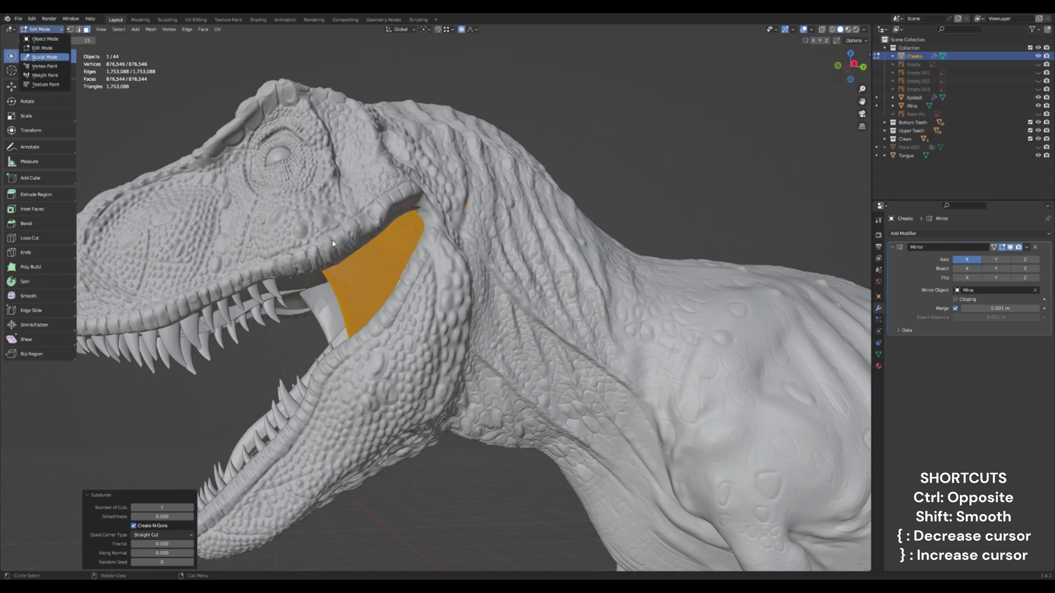
key("Return")
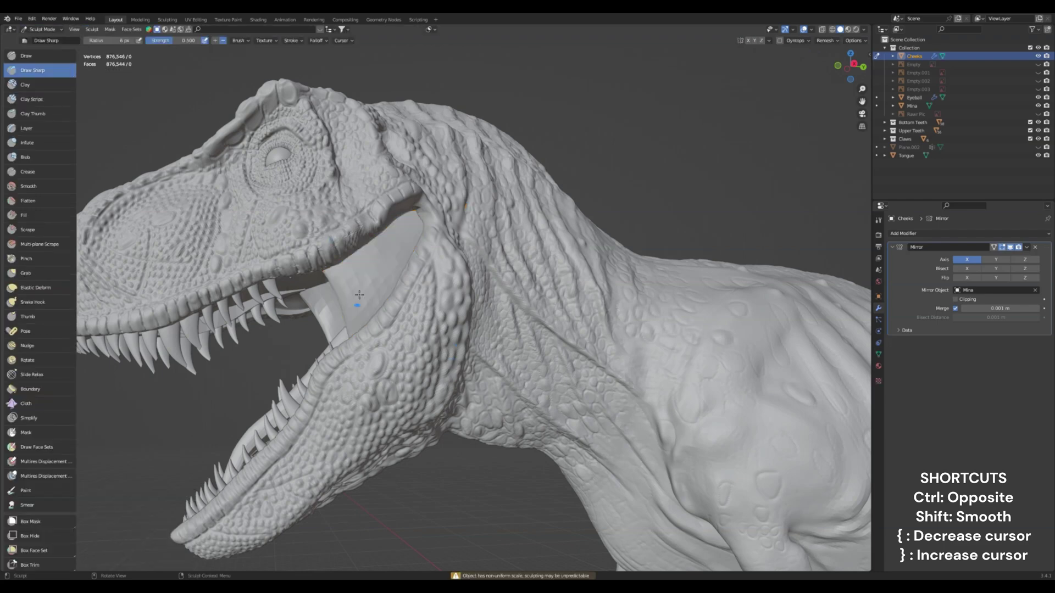
key("f")
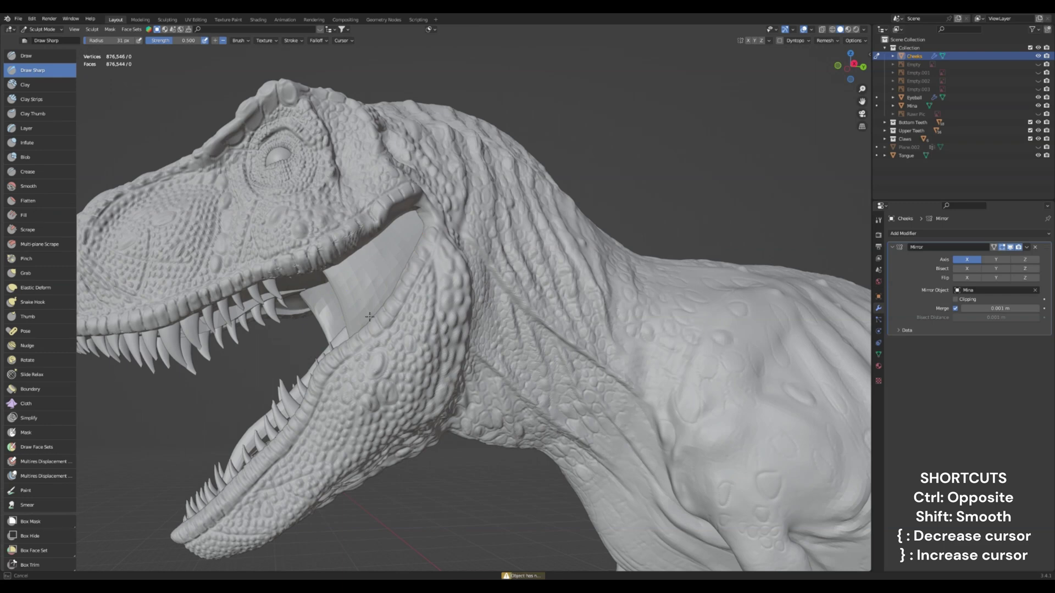
key("shift+s")
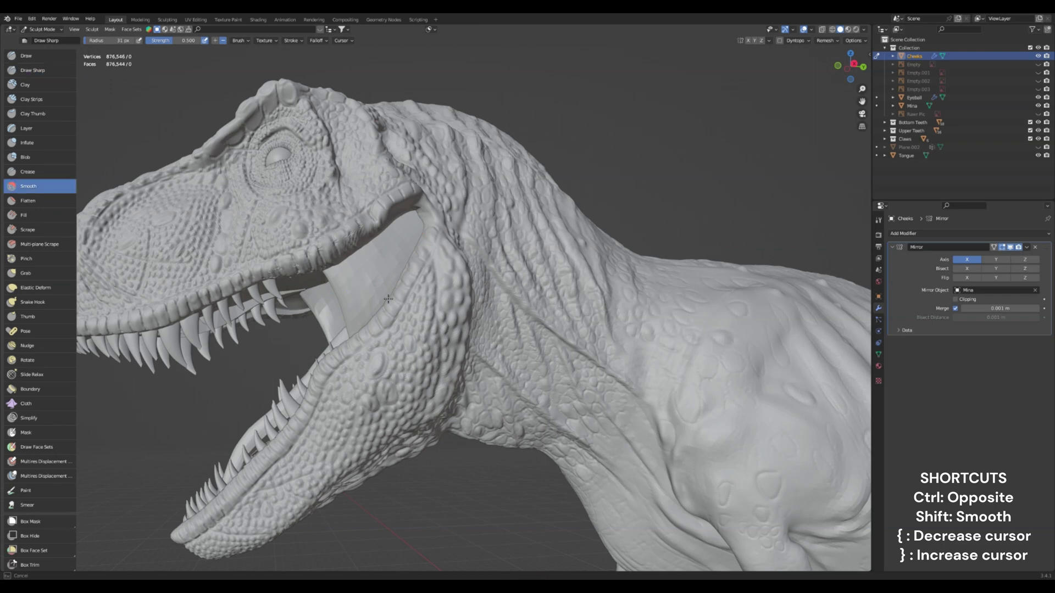
mouse_move(386, 282)
middle_mouse_down()
mouse_move(407, 299)
mouse_move(438, 294)
mouse_move(452, 305)
middle_mouse_up()
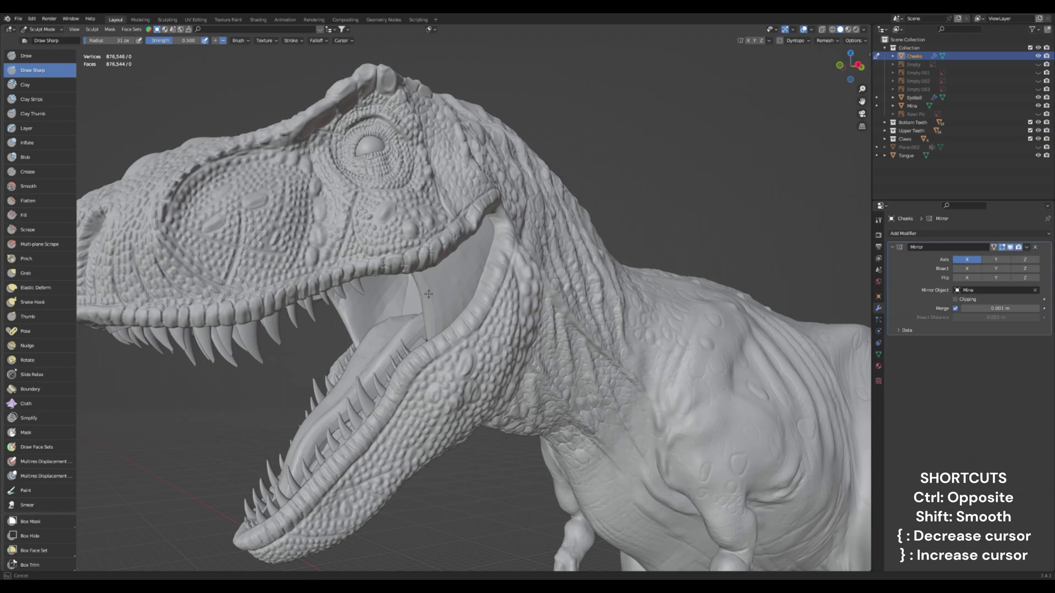
Step: Hide the Mina body, the bottom and upper teeth, the claws and the tongue to isolate the cheeks
left_click(1038, 106)
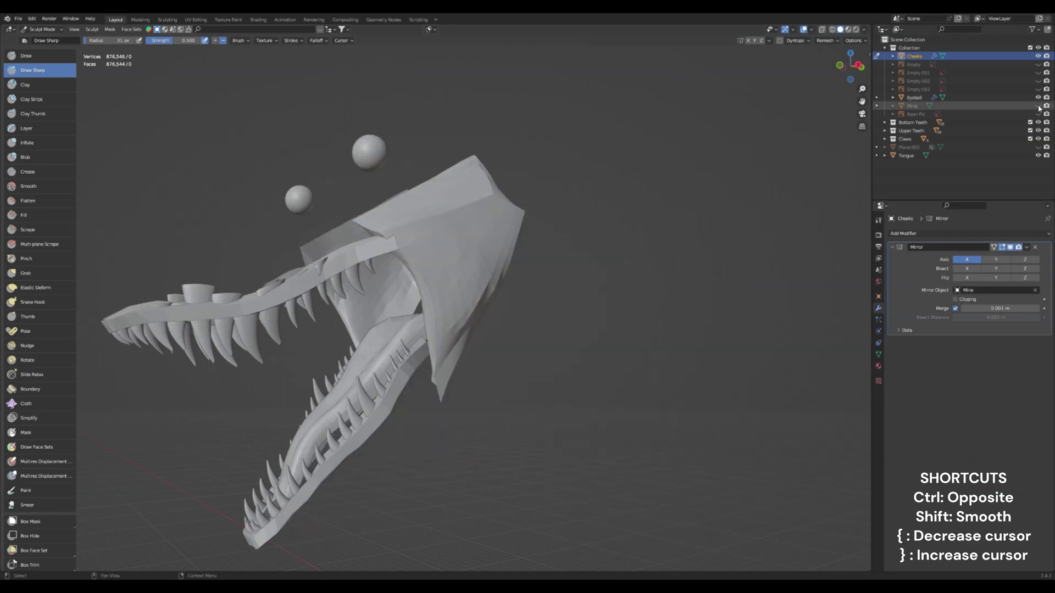
left_click_drag(1037, 122, 1038, 139)
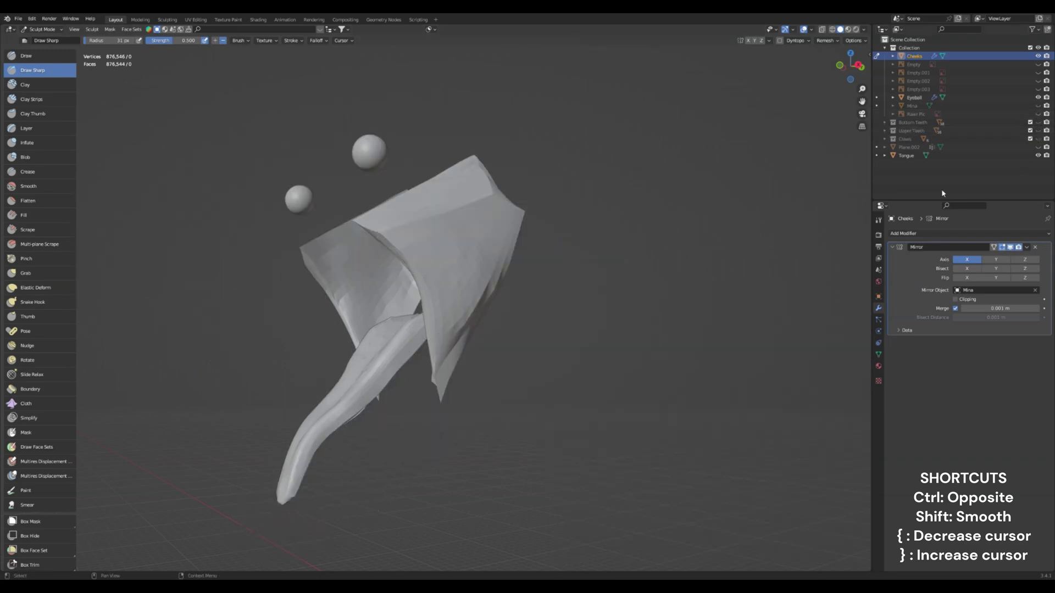
left_click(1038, 156)
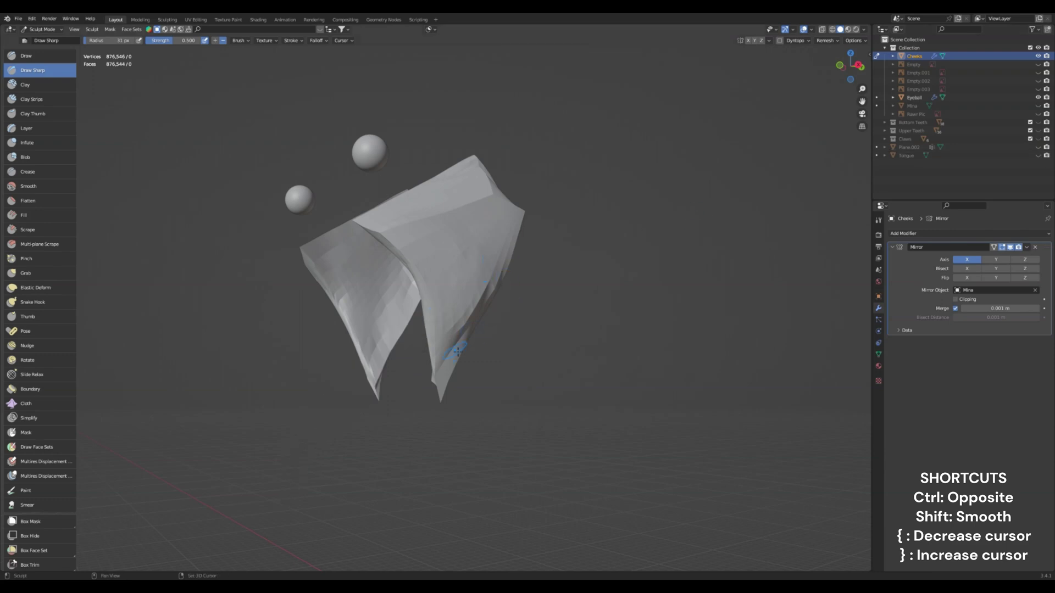
Step: Work over the outer surface of the cheek, switching from Draw Sharp to the Draw brush at 31 px
left_click_drag(457, 351, 473, 307)
key("x")
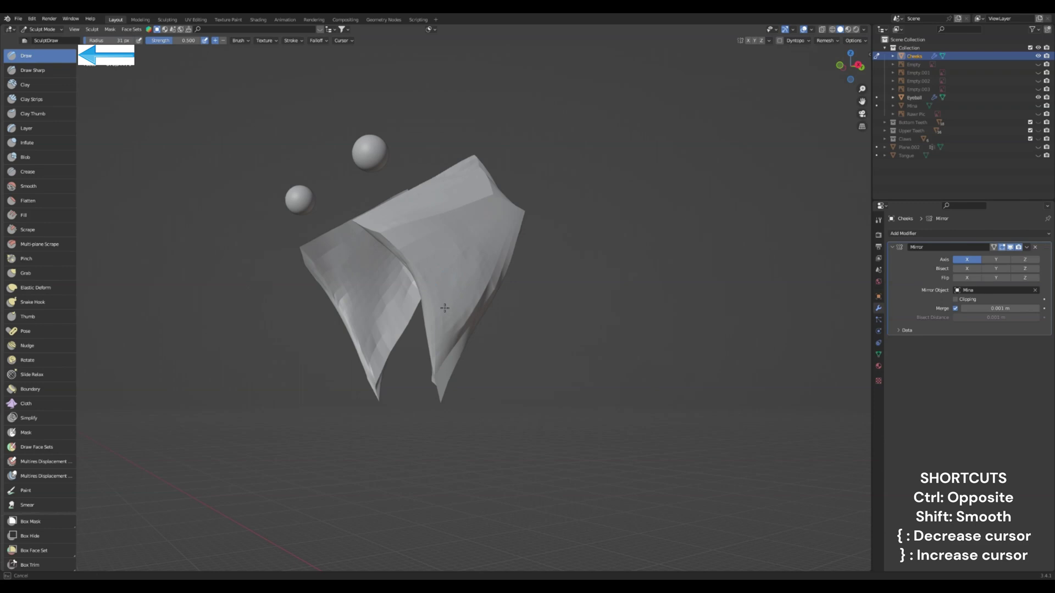
middle_click_drag(388, 290, 424, 271)
mouse_move(423, 273)
left_mouse_down()
mouse_move(432, 290)
mouse_move(398, 330)
left_mouse_up()
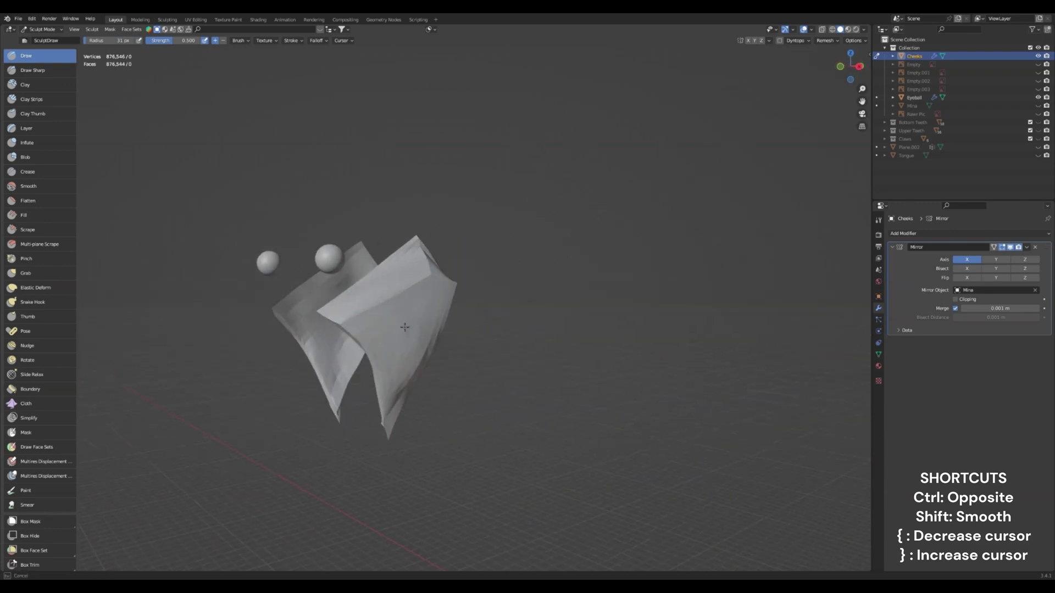
middle_click_drag(339, 292, 364, 285)
scroll(400, 280, "up", 3)
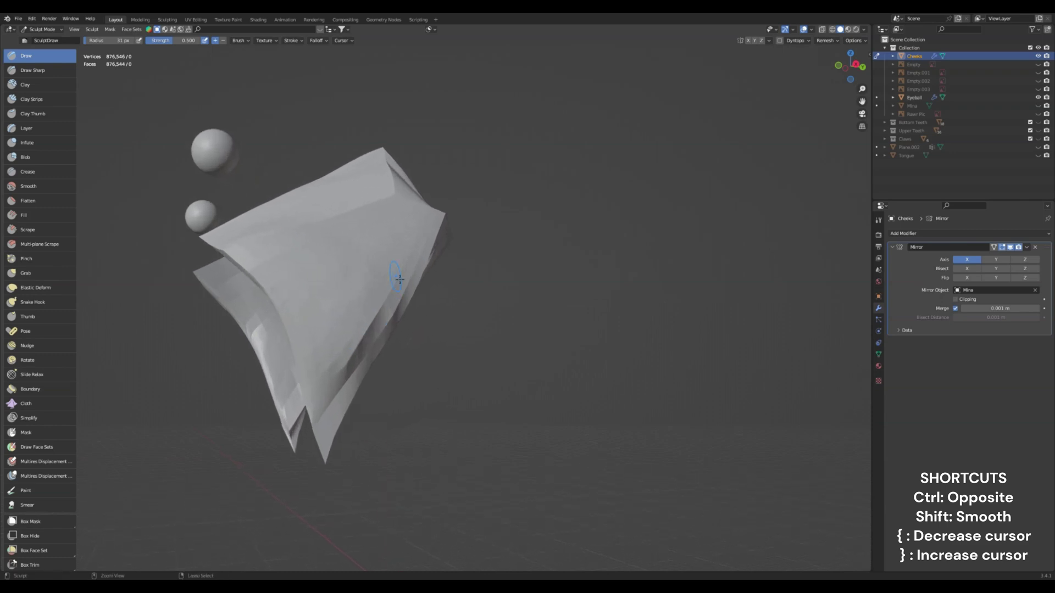
Step: Shape the lower, inner and front edge areas of the cheek with the 31 px Draw brush
mouse_move(376, 339)
left_mouse_down()
mouse_move(396, 294)
mouse_move(368, 325)
mouse_move(394, 328)
left_mouse_up()
left_click_drag(351, 274, 328, 245)
middle_click_drag(356, 280, 372, 286)
left_click_drag(310, 252, 310, 242)
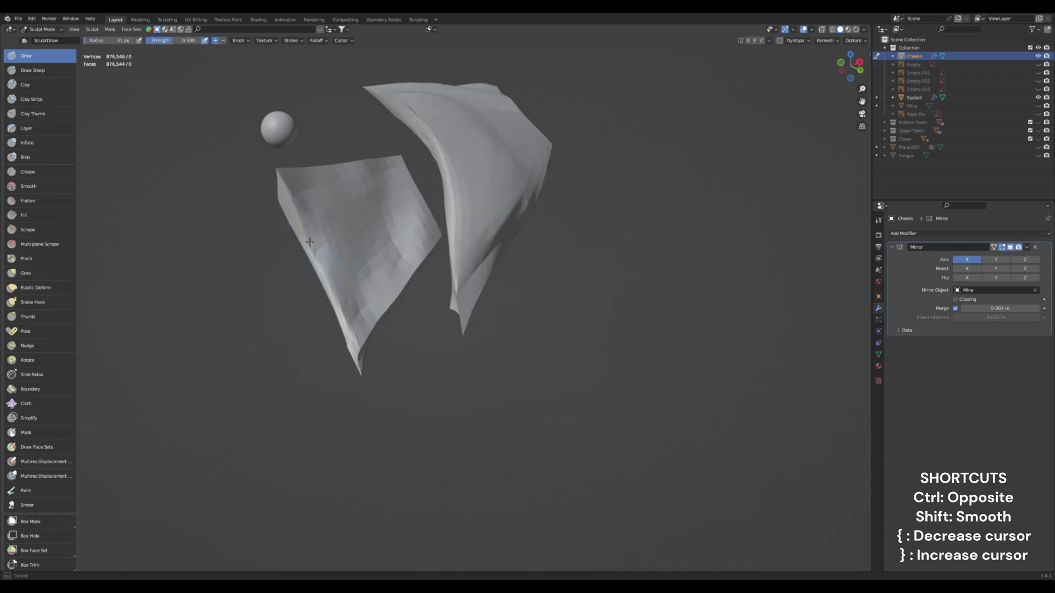
left_click_drag(356, 338, 351, 317)
mouse_move(511, 220)
middle_mouse_down()
mouse_move(418, 241)
mouse_move(360, 214)
middle_mouse_up()
left_click_drag(324, 168, 350, 246)
mouse_move(350, 245)
left_mouse_down()
mouse_move(367, 236)
mouse_move(351, 196)
left_mouse_up()
mouse_move(324, 156)
left_mouse_down()
mouse_move(356, 252)
mouse_move(352, 238)
mouse_move(362, 233)
left_mouse_up()
mouse_move(373, 235)
middle_mouse_down()
mouse_move(370, 252)
mouse_move(353, 252)
middle_mouse_up()
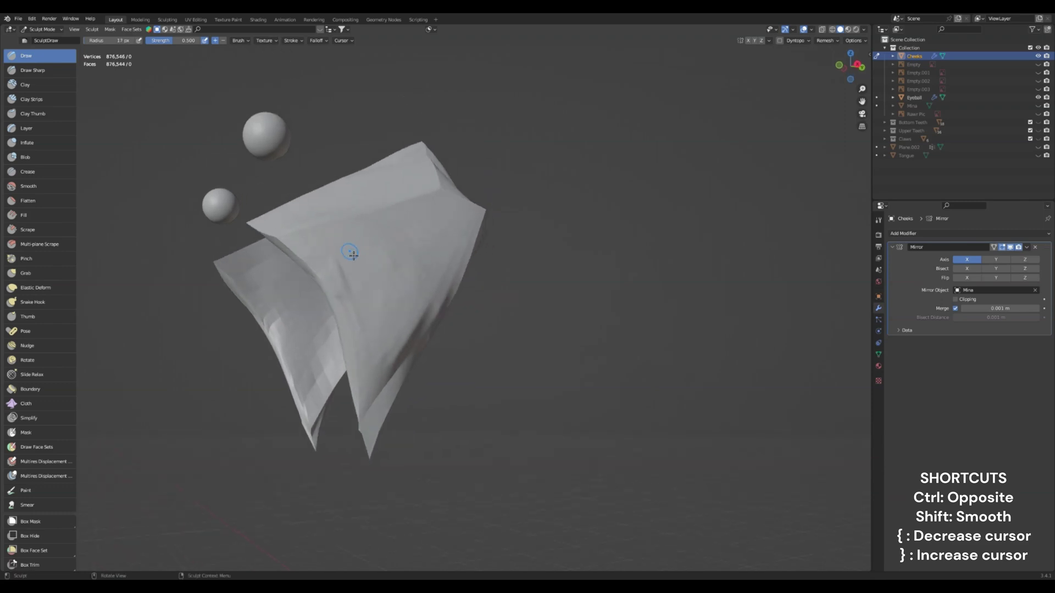
Step: Raise several curved skin folds near the front edge of the outer cheek with the Draw brush and soften them
key("bracketright")
key("bracketright")
key("bracketleft")
key("bracketleft")
left_click_drag(354, 220, 387, 332)
key("bracketright")
key("bracketright")
key("bracketright")
key("bracketright")
key("bracketright")
mouse_move(353, 218)
left_mouse_down("shift")
mouse_move(384, 272)
mouse_move(368, 233)
left_mouse_up("shift")
middle_click_drag(353, 284, 394, 279)
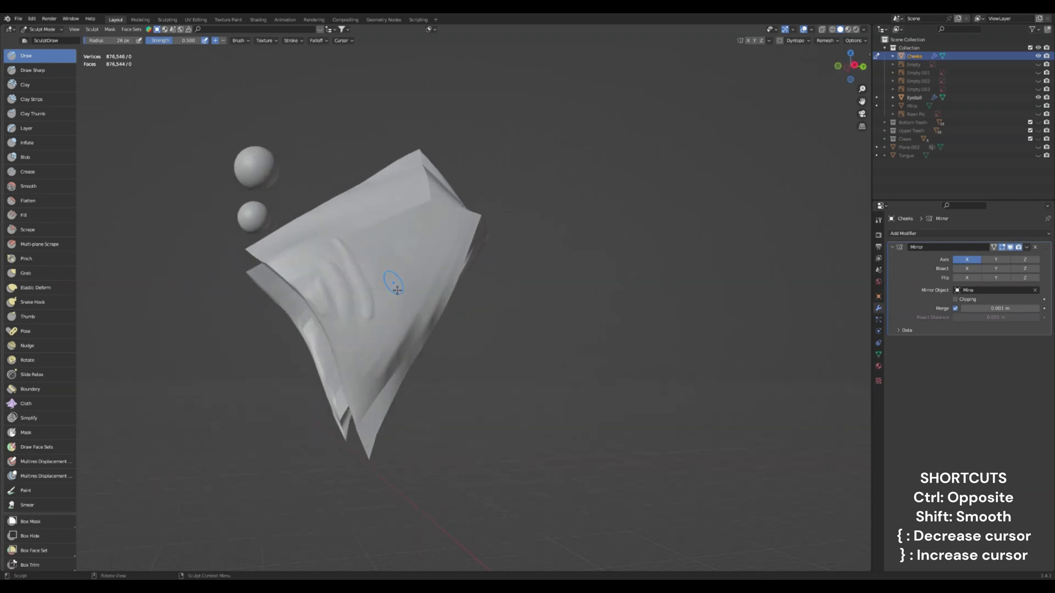
Step: Un-subdivide the Cheeks mesh in Edit Mode with two iterations and return to Sculpt Mode
left_click(44, 29)
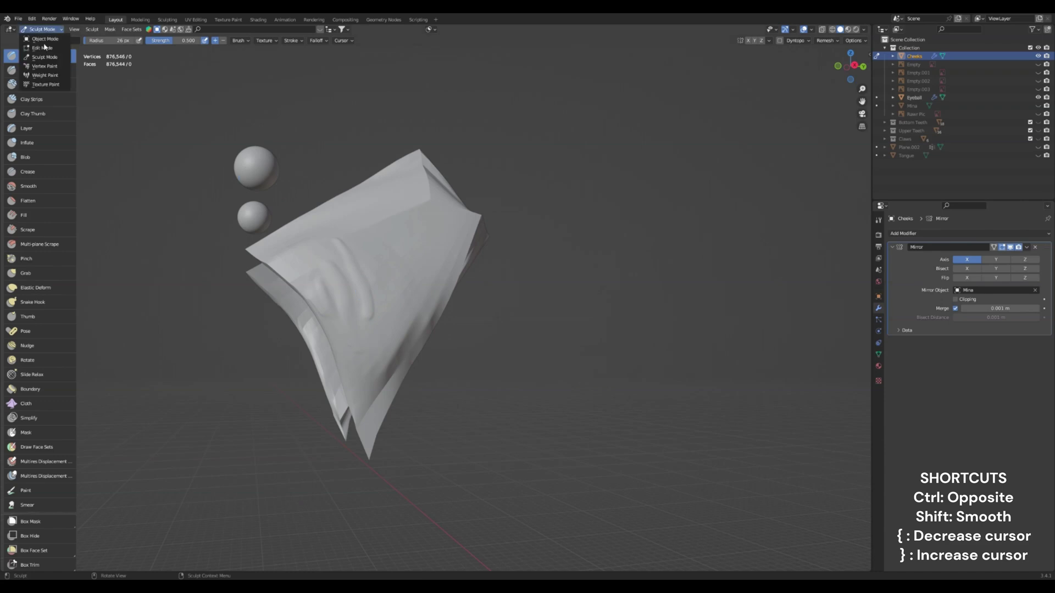
key("Return")
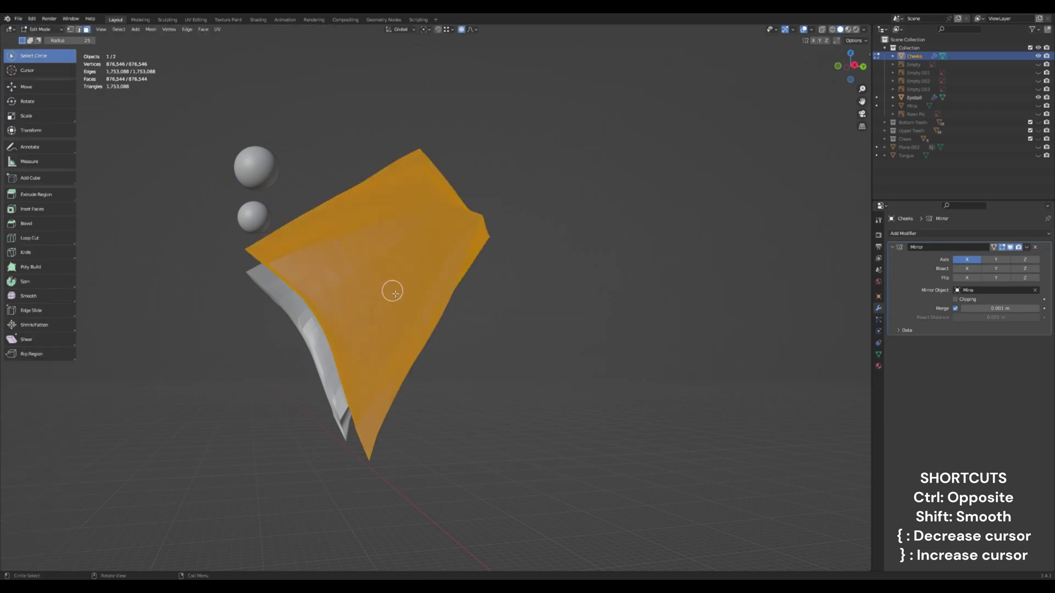
key("q")
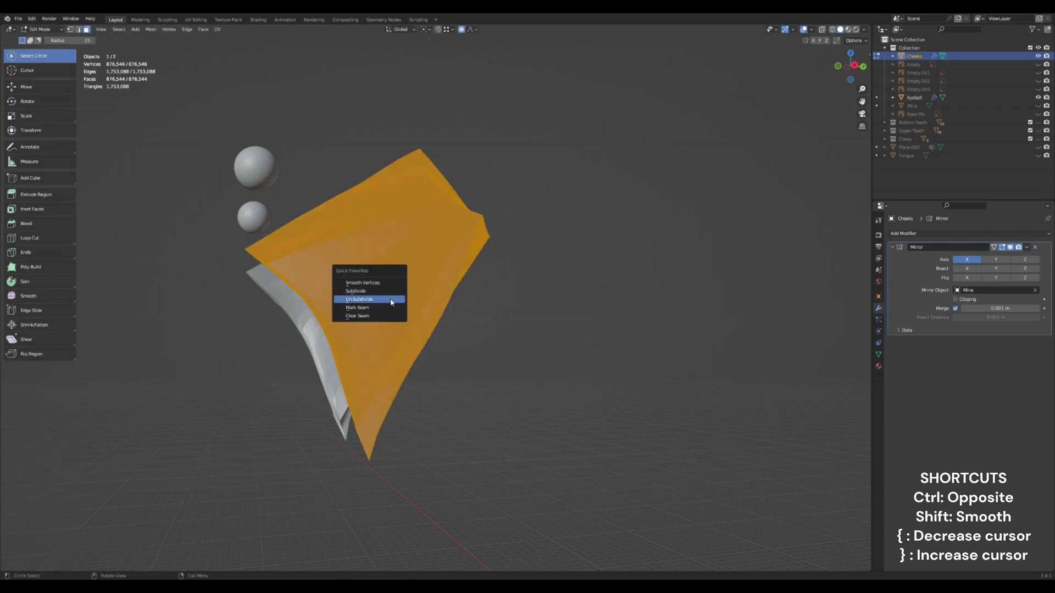
left_click(392, 301)
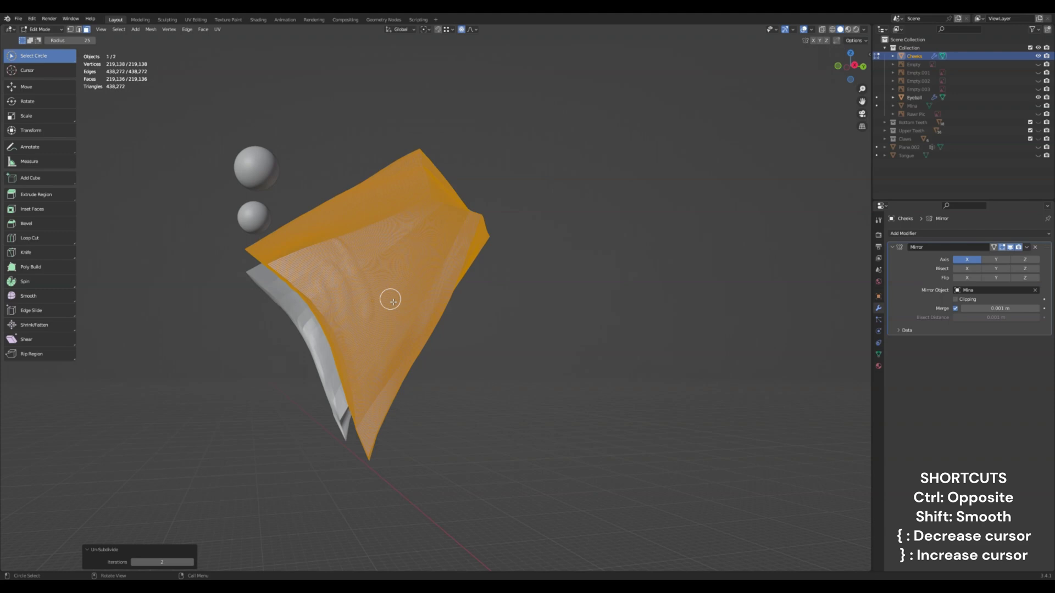
left_click(41, 30)
left_click(44, 57)
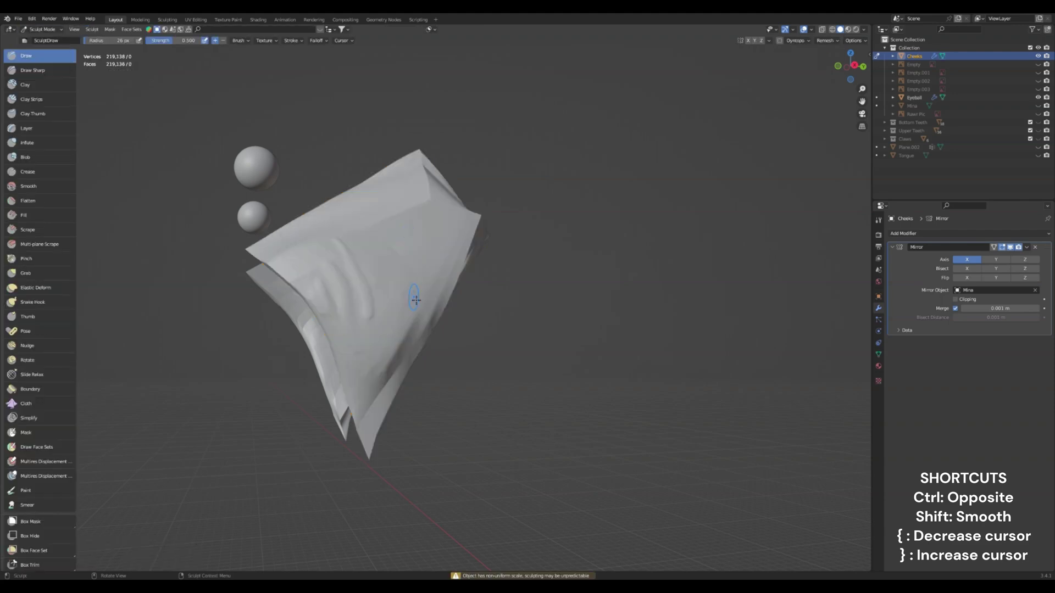
Step: Smooth down the raised folds on the outer cheek with a 31 px brush
key("bracketright")
key("bracketright")
left_click_drag(379, 314, 373, 364, "shift")
left_click_drag(382, 318, 332, 306)
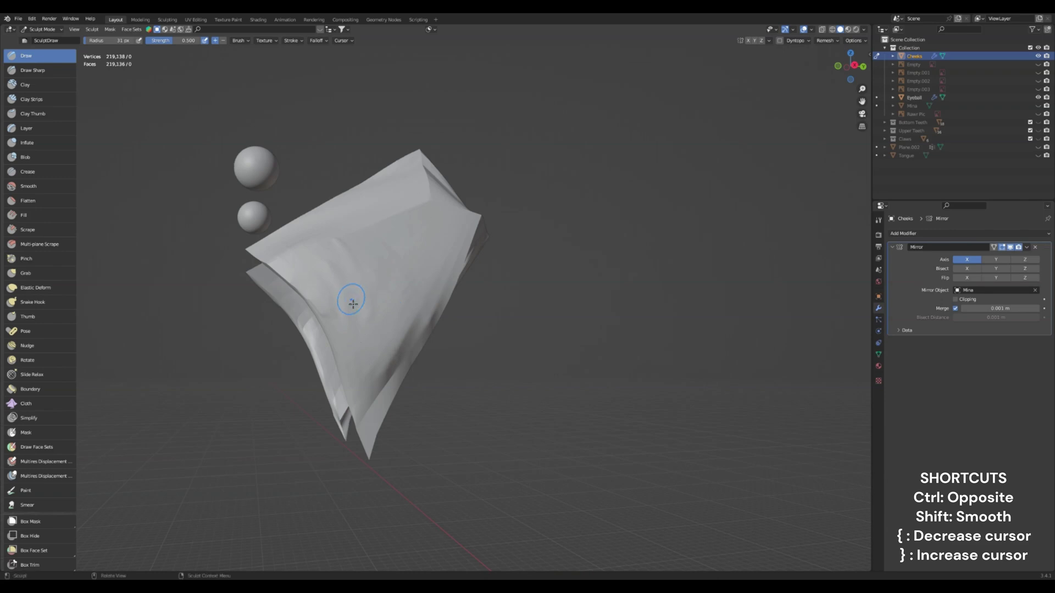
Step: Draw thin stretched skin folds along the outer cheek with the Draw brush reduced to 16 px
key("bracketleft")
key("bracketleft")
key("bracketleft")
key("bracketleft")
key("bracketleft")
key("bracketleft")
mouse_move(363, 378)
left_mouse_down()
mouse_move(380, 332)
mouse_move(377, 275)
mouse_move(397, 274)
mouse_move(407, 305)
mouse_move(448, 253)
mouse_move(471, 268)
mouse_move(421, 231)
mouse_move(386, 272)
mouse_move(366, 371)
mouse_move(299, 275)
left_mouse_up()
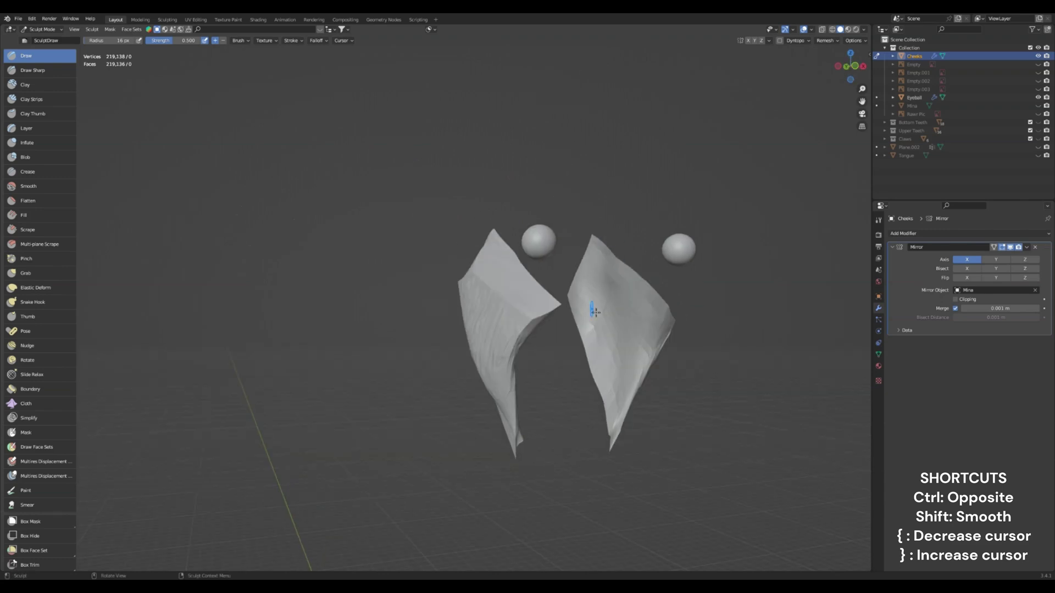
Step: Touch up the cheek folds with the Draw brush, enlarge the brush to 45 px and smooth the outer cheek surface
middle_click_drag(595, 311, 556, 376)
mouse_move(544, 304)
left_mouse_down()
mouse_move(522, 322)
mouse_move(502, 313)
mouse_move(524, 308)
mouse_move(531, 327)
left_mouse_up()
key("bracketright")
key("bracketright")
key("bracketright")
key("bracketright")
key("bracketright")
key("bracketright")
key("bracketright")
key("bracketright")
key("bracketright")
key("bracketright")
key("bracketright")
key("bracketright")
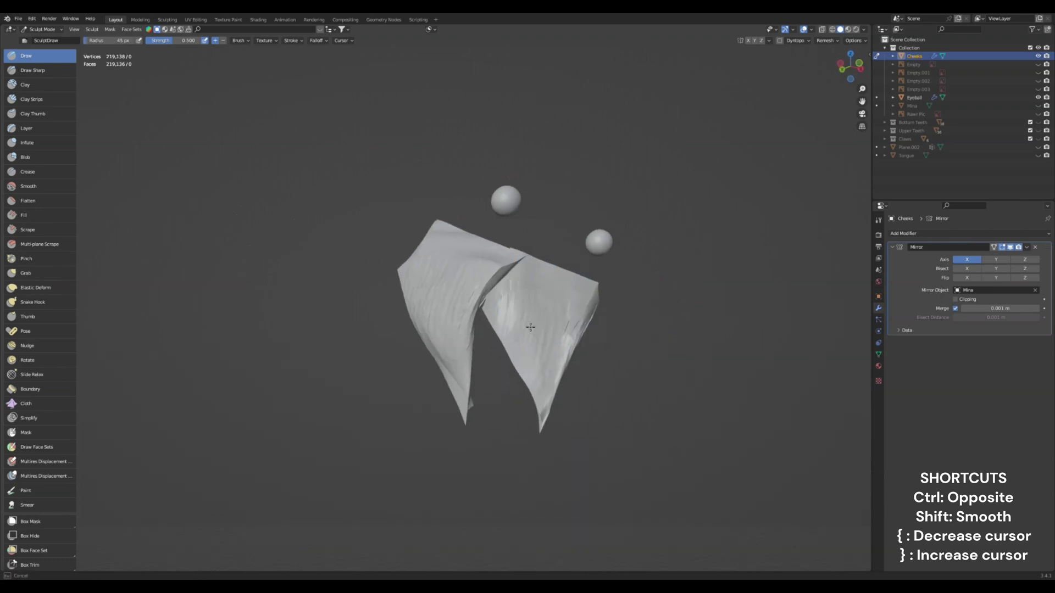
middle_click_drag(563, 368, 363, 311)
mouse_move(362, 311)
left_mouse_down("shift")
mouse_move(416, 254)
mouse_move(341, 279)
left_mouse_up("shift")
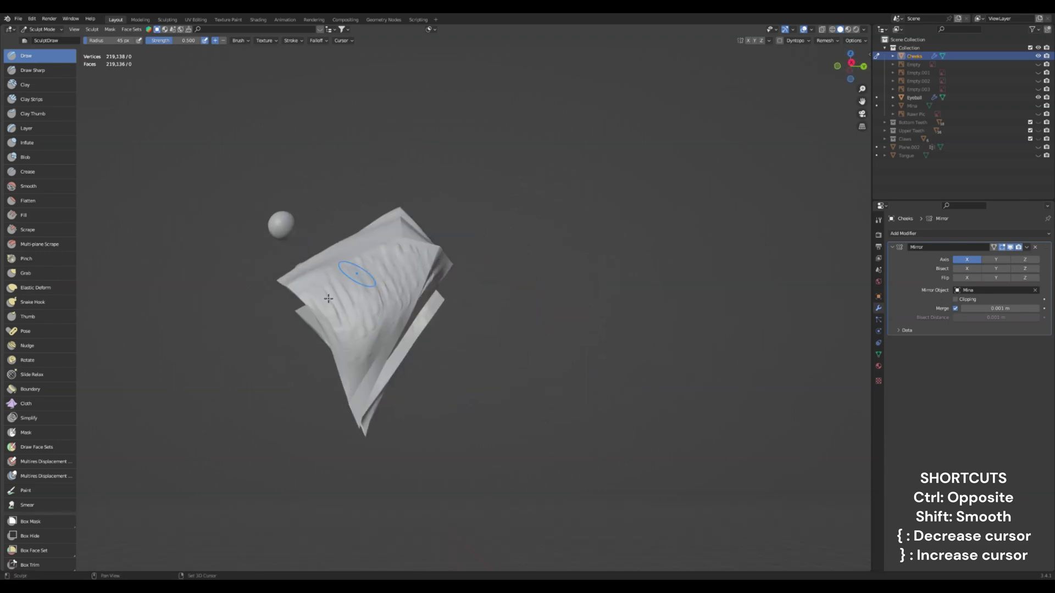
Step: Unhide the Mina body mesh, the Tongue, and the Upper Teeth, Bottom Teeth and Claws collections
left_click(1038, 113)
left_click(1038, 114)
left_click(1038, 106)
middle_click_drag(393, 263, 502, 290)
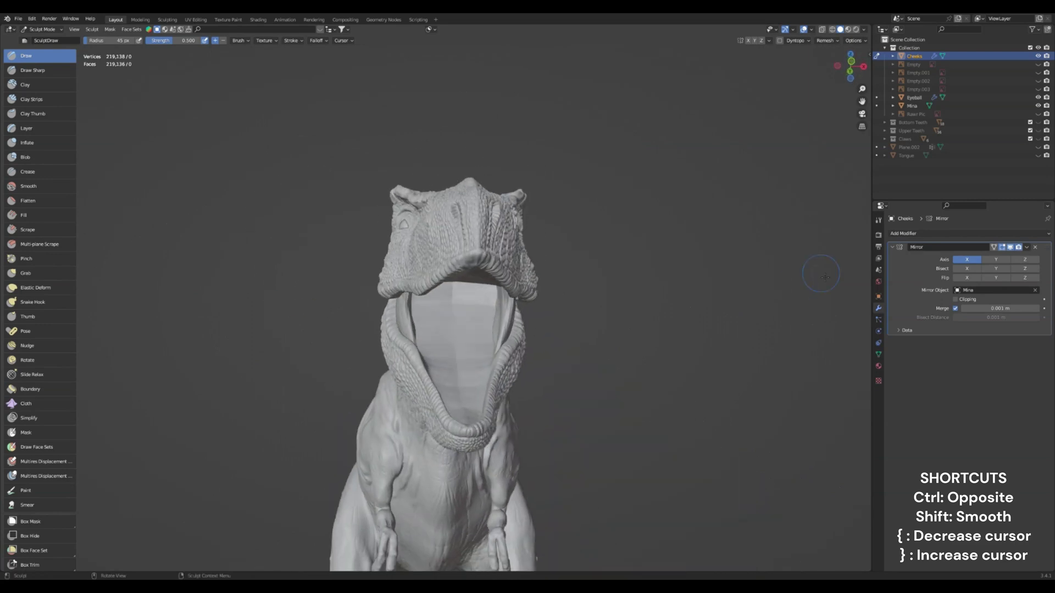
left_click(1038, 156)
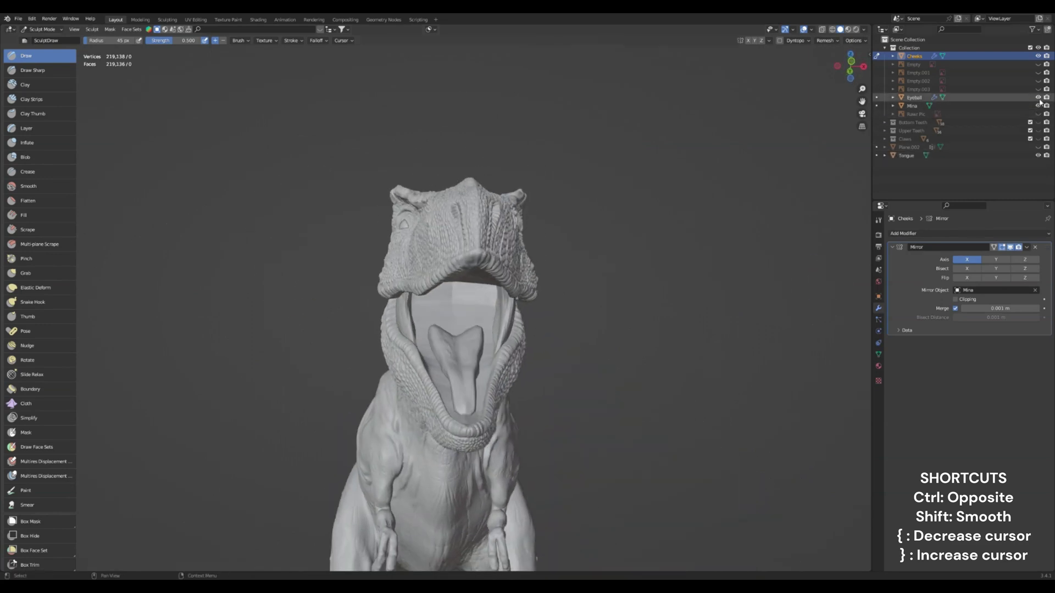
left_click(1039, 147)
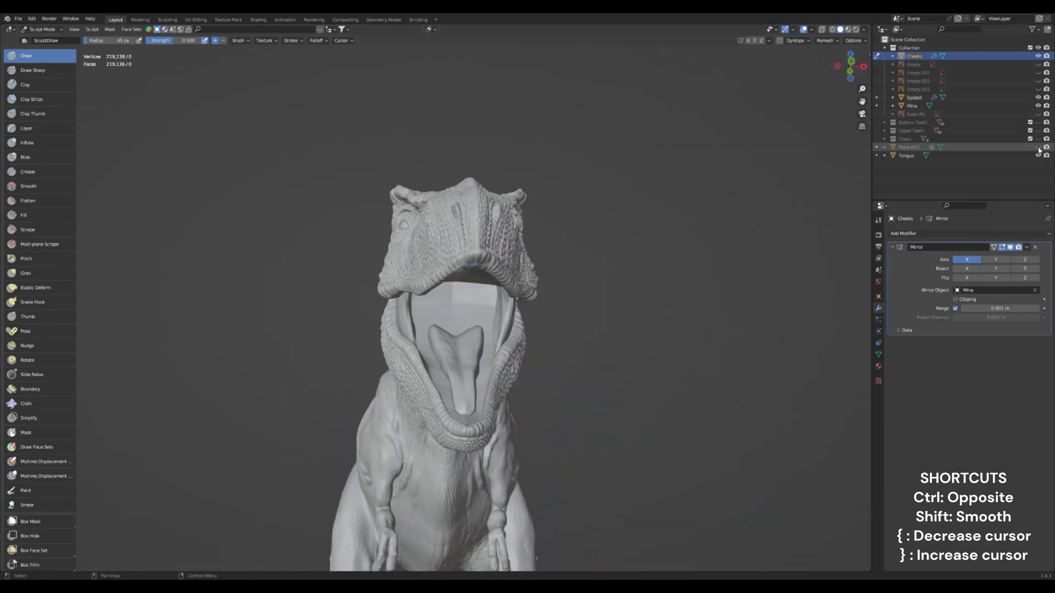
left_click(1039, 147)
left_click(1039, 131)
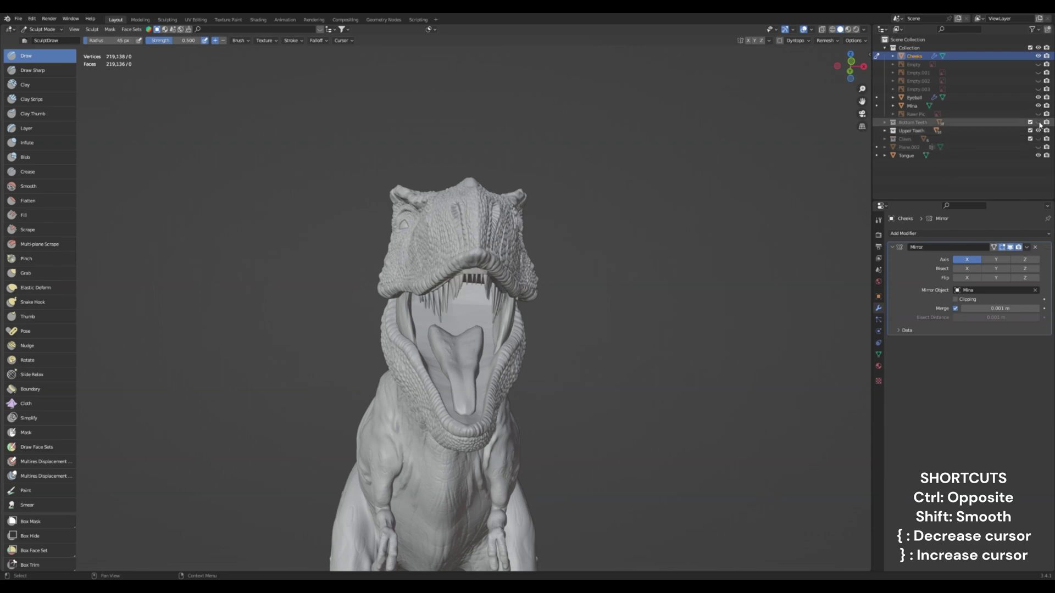
left_click(1039, 122)
left_click(1039, 139)
middle_click_drag(527, 363, 640, 377)
scroll(559, 366, "down", 6)
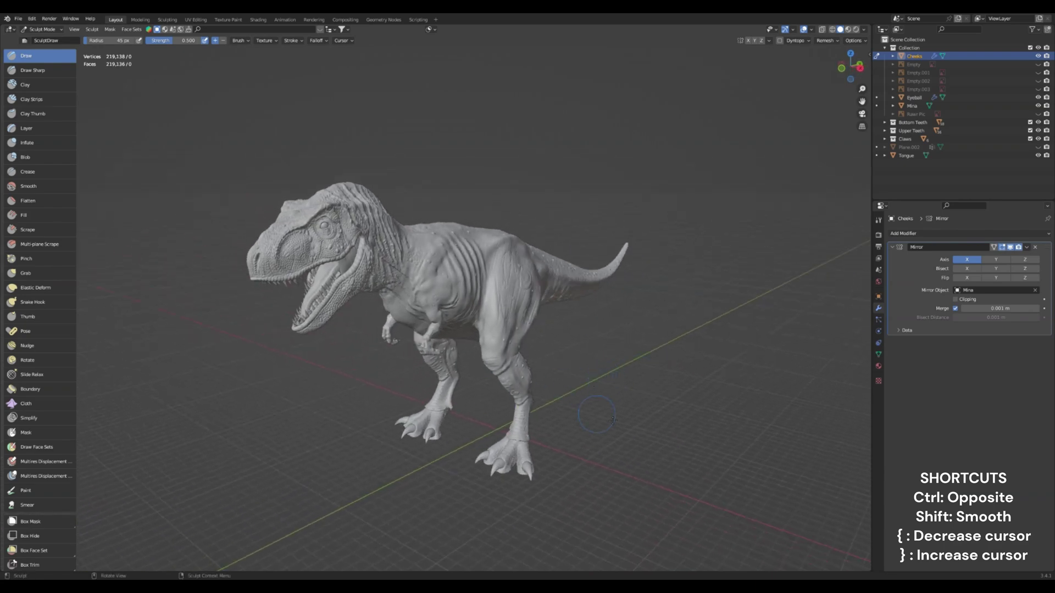
middle_click_drag(552, 428, 597, 387)
mouse_move(610, 350)
middle_mouse_down()
mouse_move(478, 366)
mouse_move(356, 337)
mouse_move(366, 343)
middle_mouse_up()
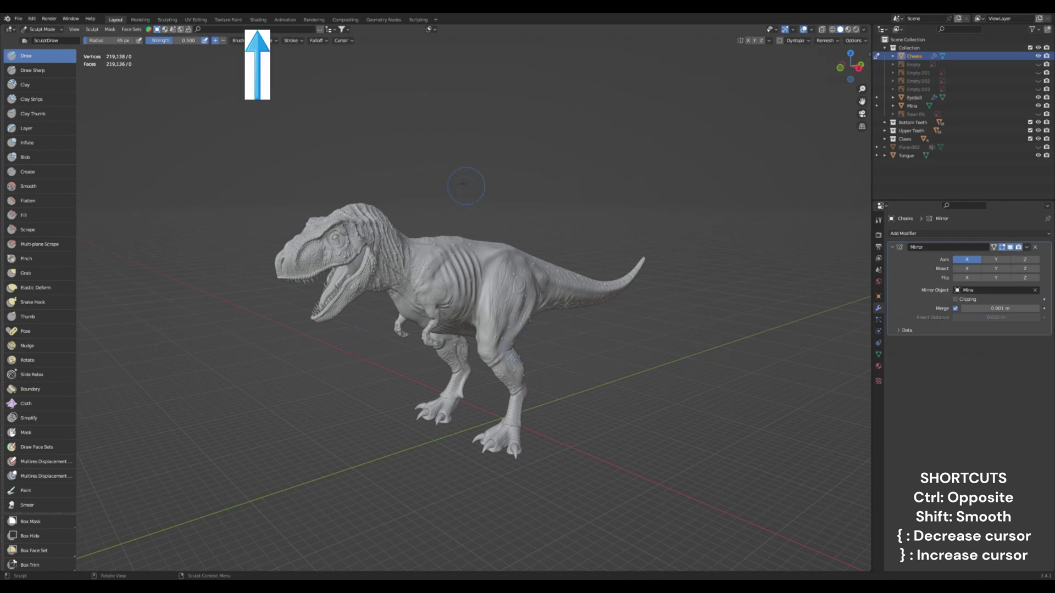
Step: Switch to the Shading workspace, close its file browser and image editor, and enlarge the 3D viewport around the whole T-rex
left_click(257, 20)
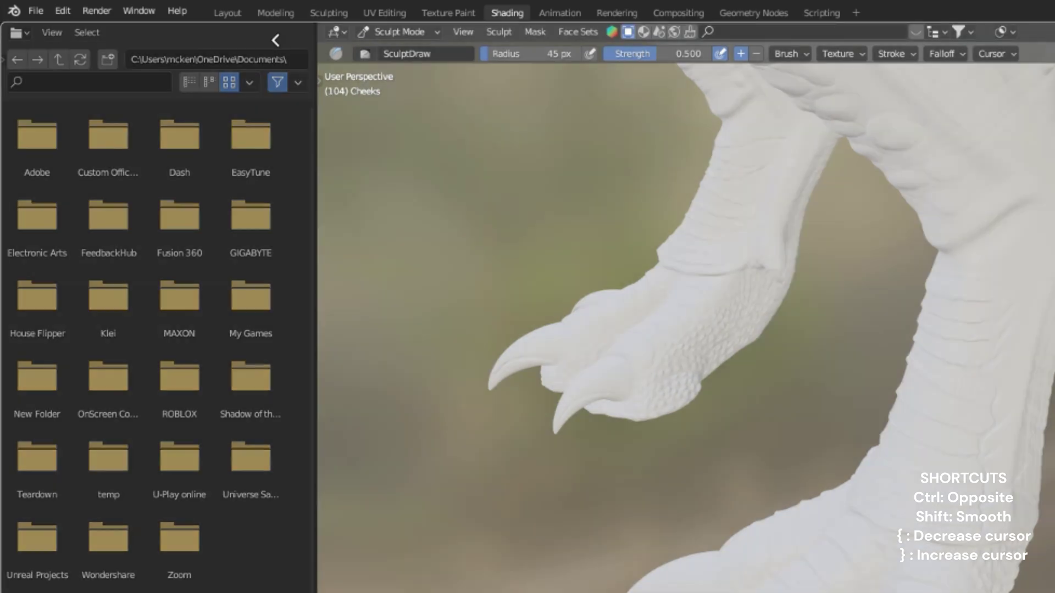
left_click_drag(276, 40, 269, 31)
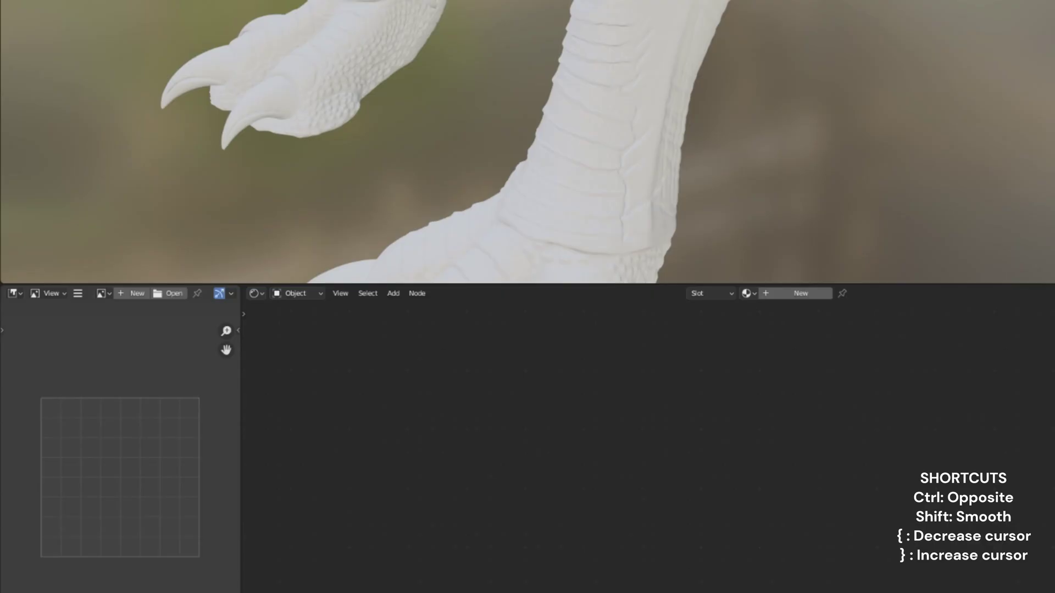
mouse_move(242, 294)
left_mouse_down()
mouse_move(256, 294)
mouse_move(226, 291)
left_mouse_up()
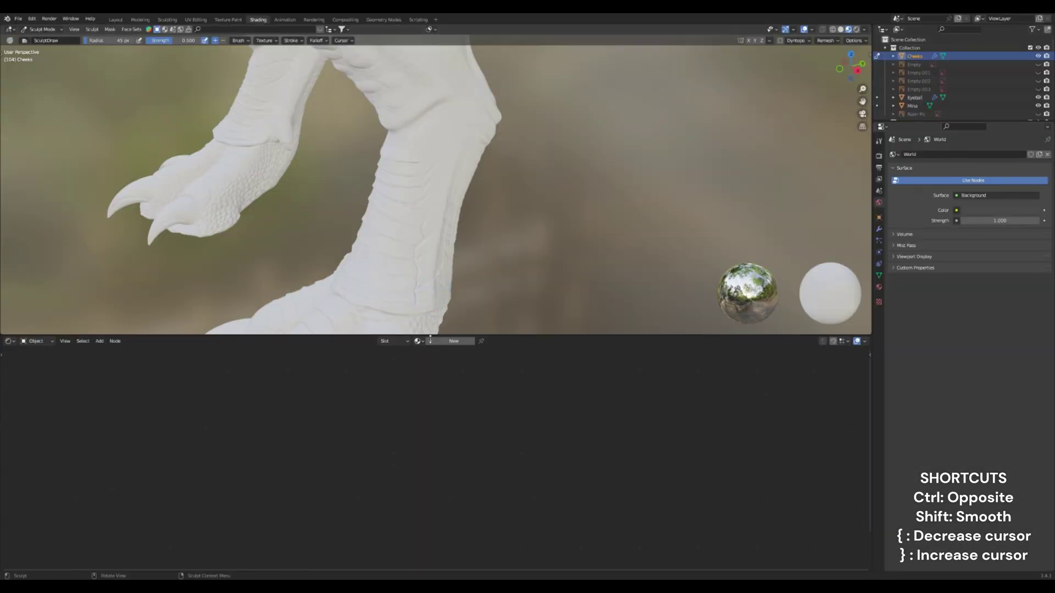
left_click_drag(431, 339, 444, 455)
scroll(395, 254, "down", 6)
middle_click_drag(346, 181, 365, 264, "shift")
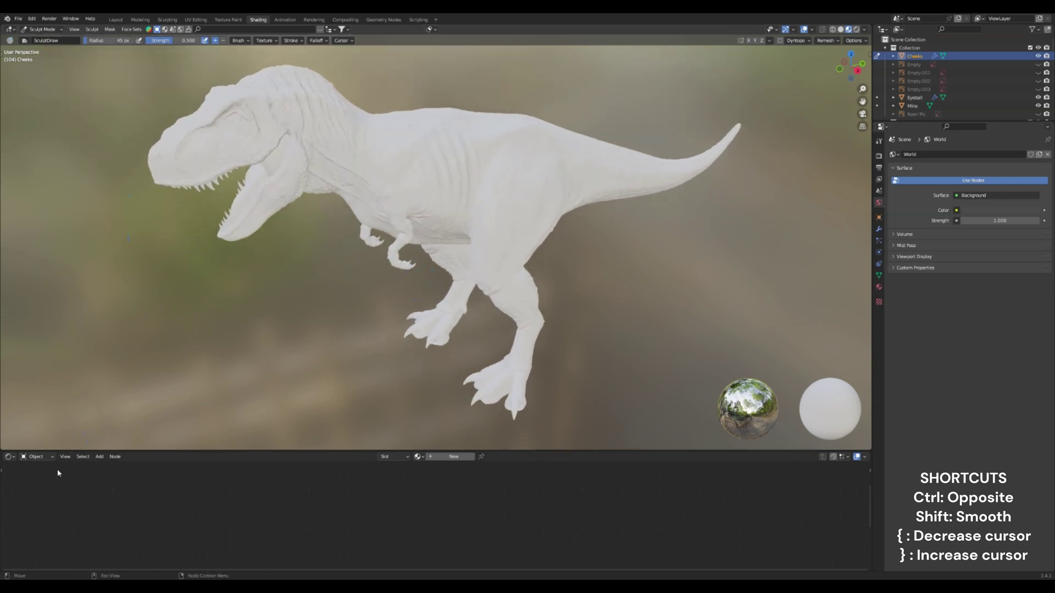
Step: In Object Mode, set the T-rex body material's base color to dark green with hue 0.319, saturation 1.000 and value 0.030
left_click(43, 30)
left_click(39, 39)
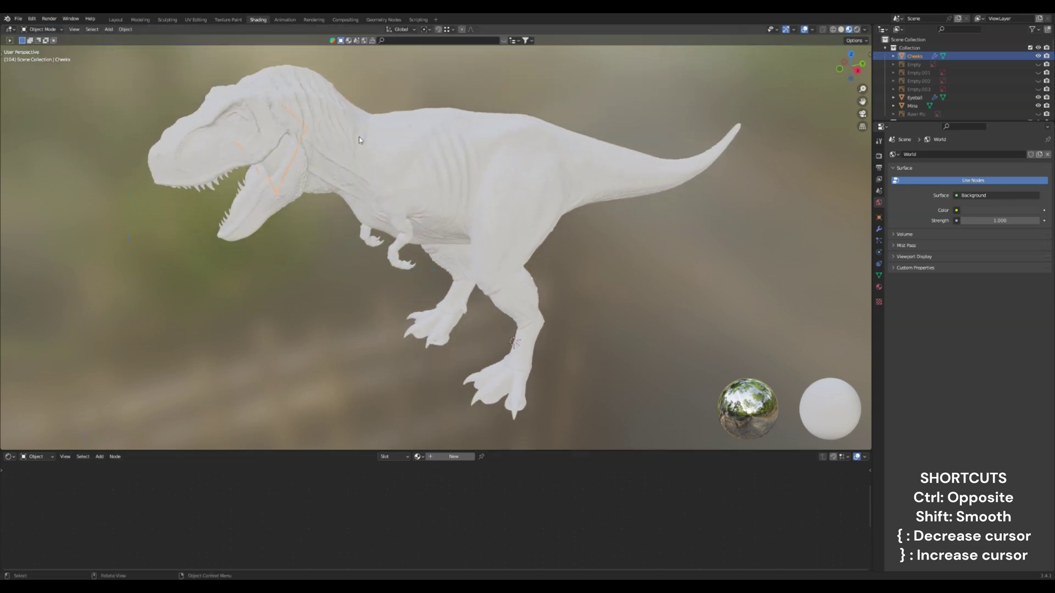
left_click(360, 140)
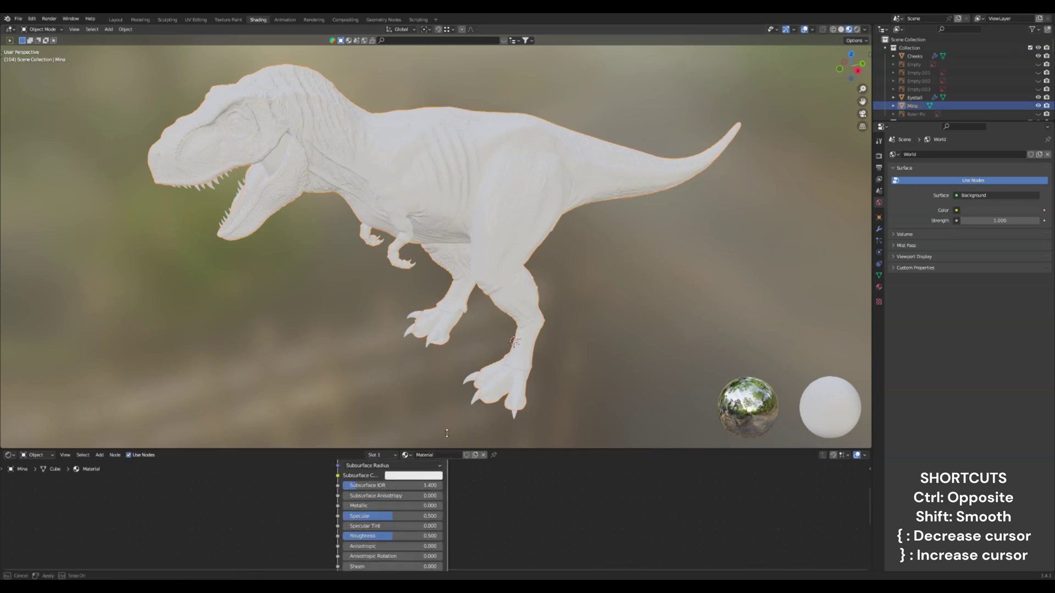
left_click_drag(441, 452, 434, 392)
scroll(396, 446, "up", 2)
scroll(396, 447, "down", 3)
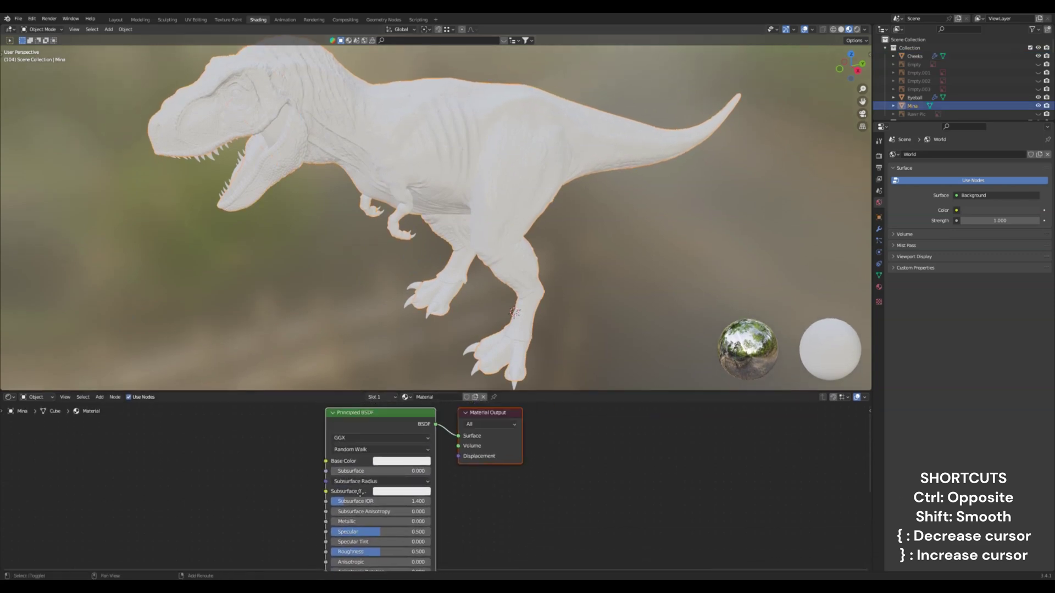
left_click(380, 466)
left_click_drag(394, 364, 378, 356)
left_click_drag(451, 377, 451, 388)
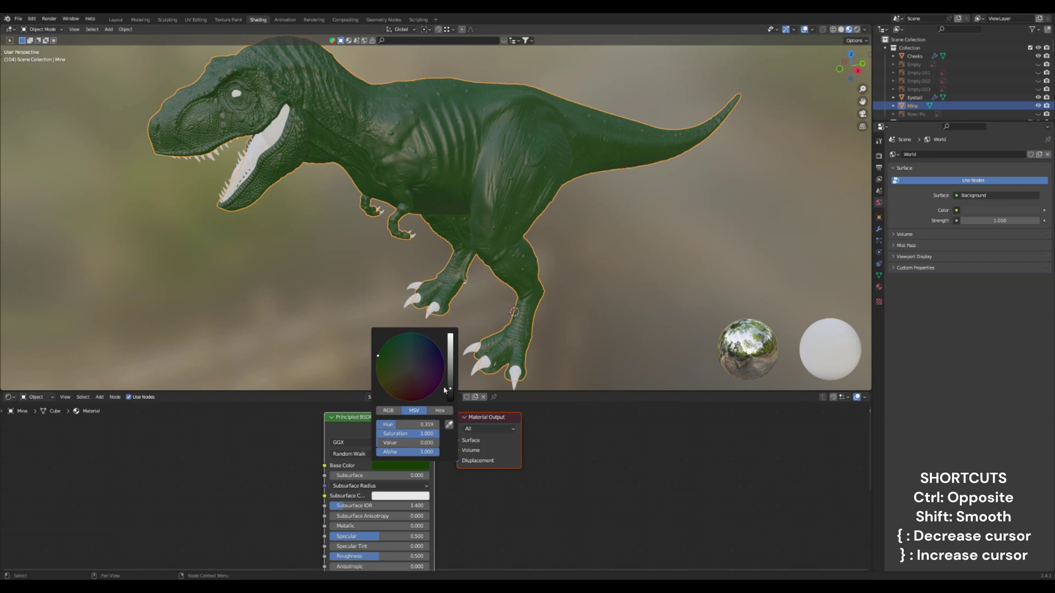
Step: Give the middle foot claw a new material with a black base color and name it Claws
left_click(475, 370)
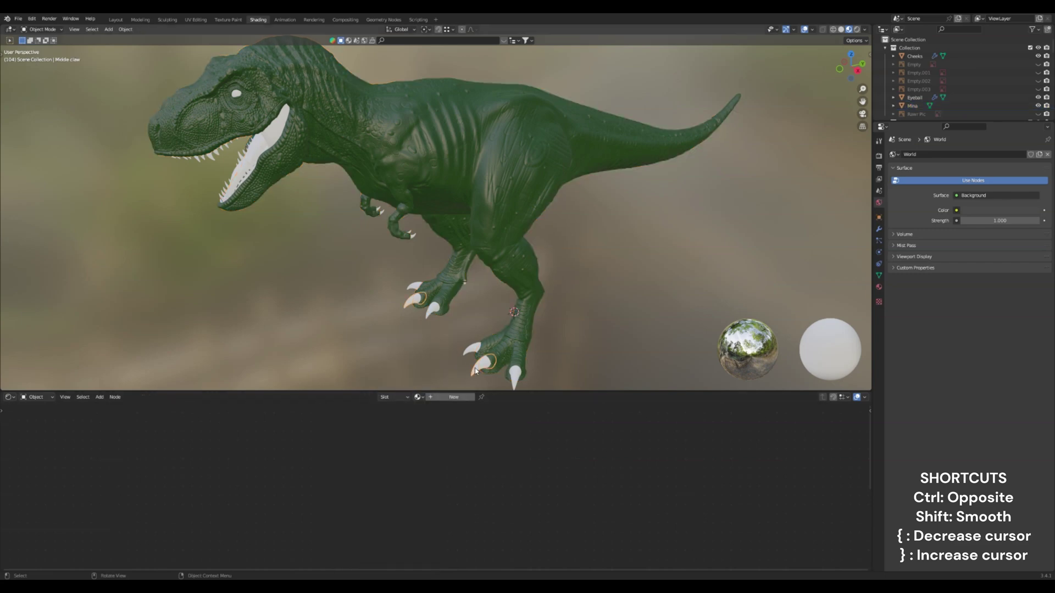
left_click(443, 397)
left_click(405, 466)
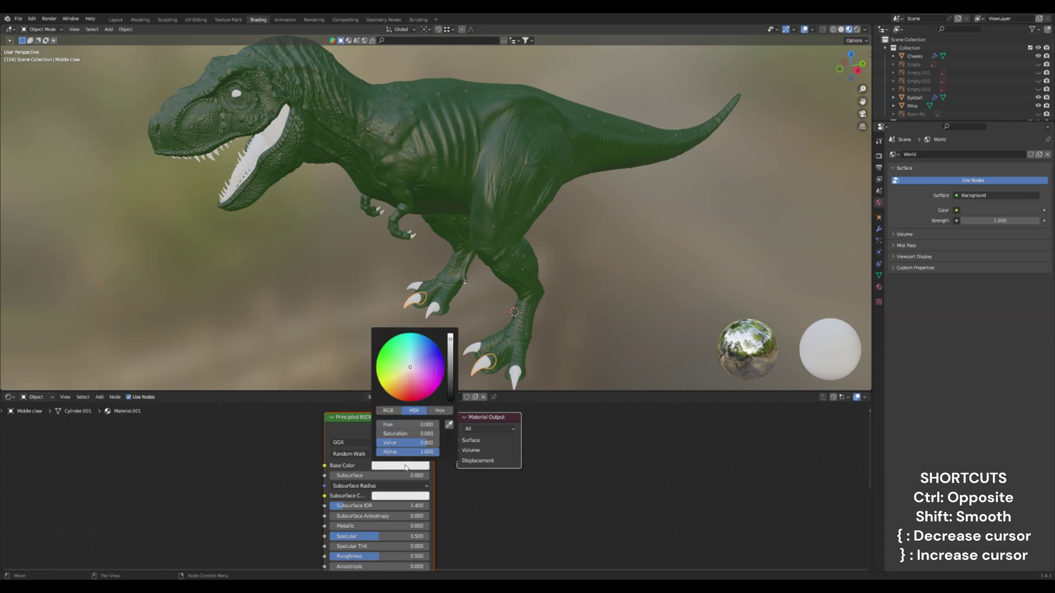
left_click_drag(448, 390, 449, 401)
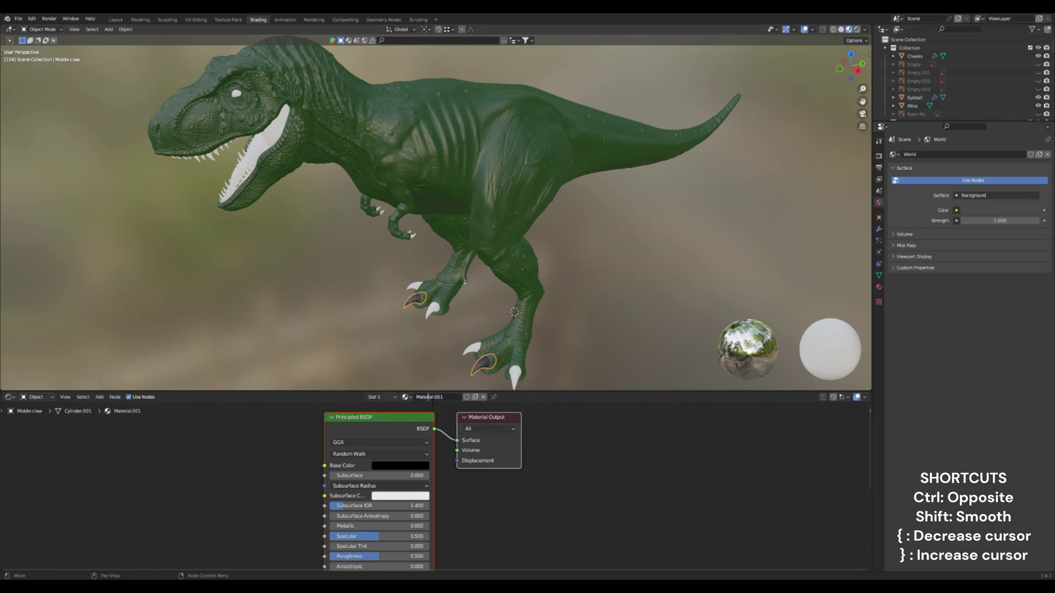
double_click(443, 397)
type("Claws")
key("Return")
Step: Assign the existing Claws material to the outer and inner foot claws
left_click(516, 386)
left_click(419, 397)
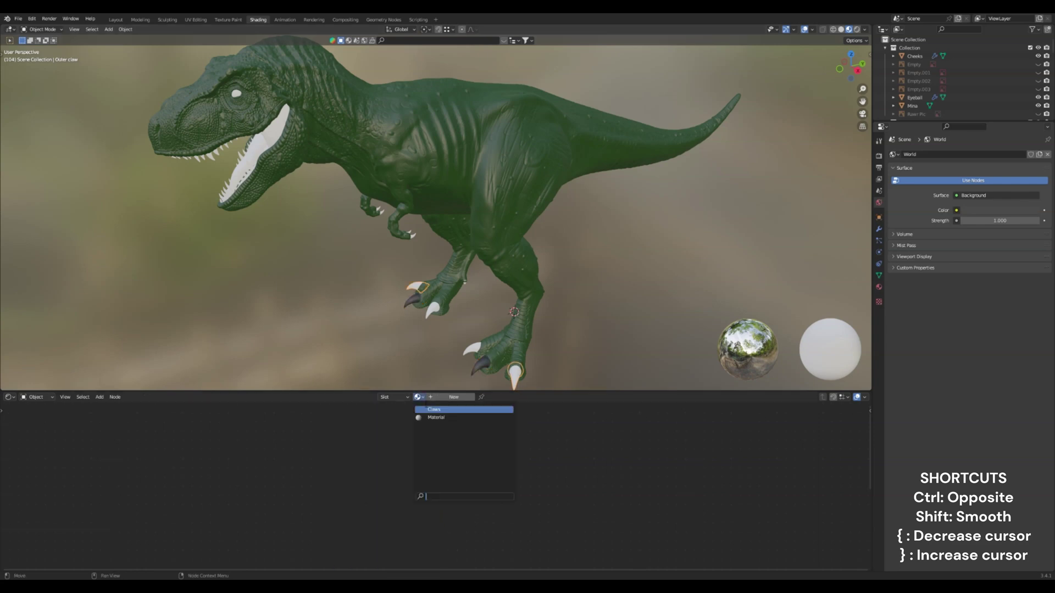
left_click(433, 410)
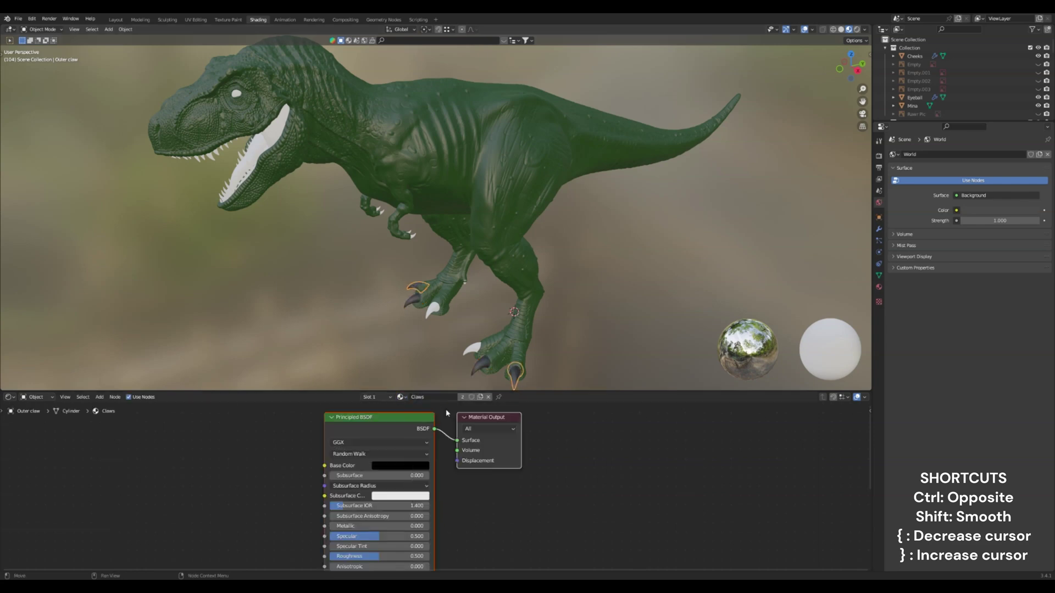
left_click(471, 351)
left_click(418, 396)
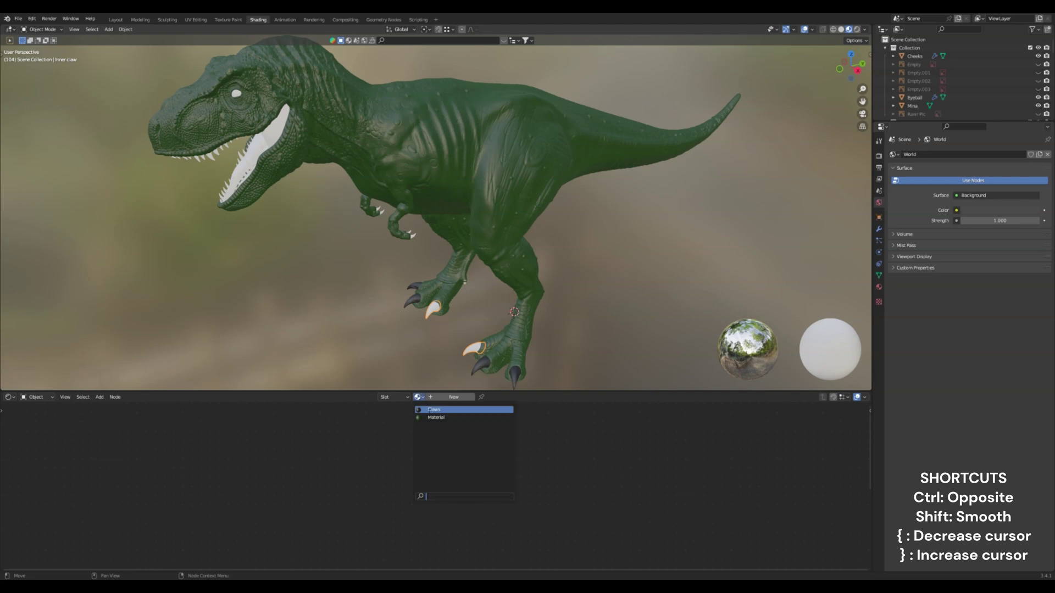
left_click(434, 410)
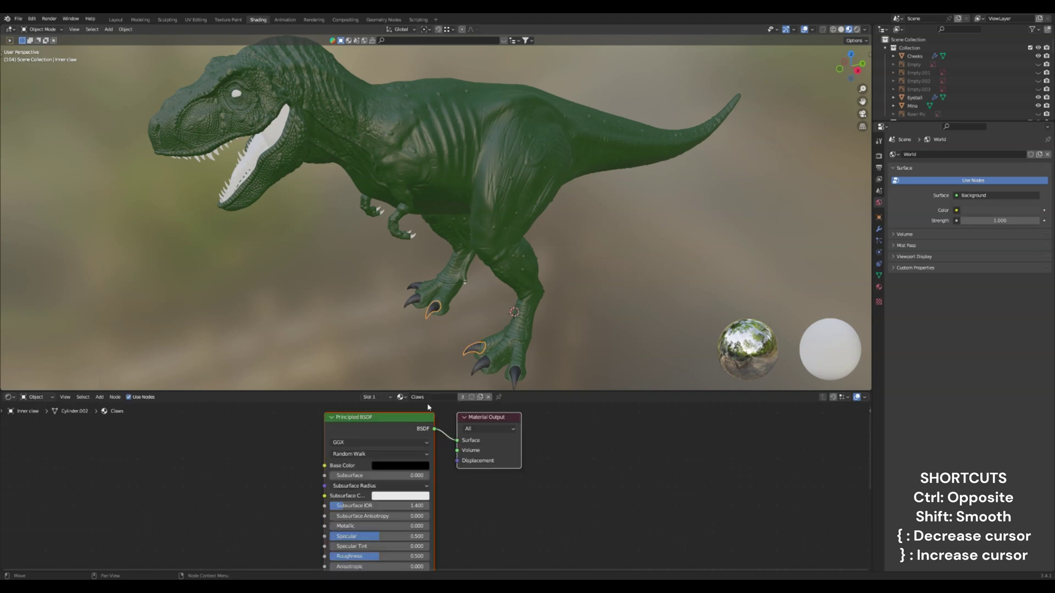
Step: Assign the existing Claws material to the outer and inner hand claws
left_click(412, 236)
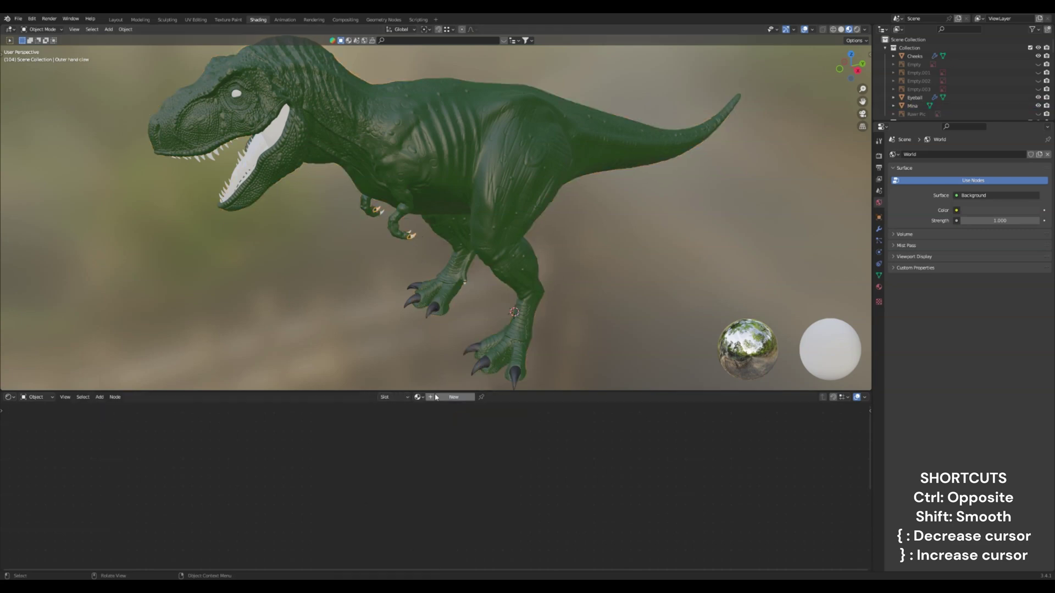
left_click(417, 397)
left_click(434, 411)
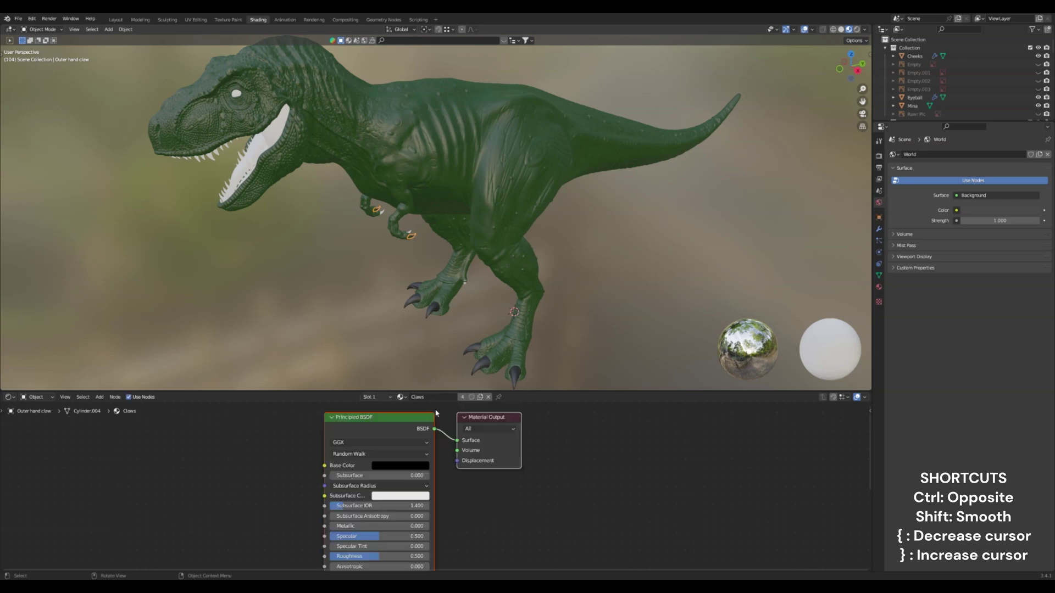
left_click(412, 236)
left_click(418, 397)
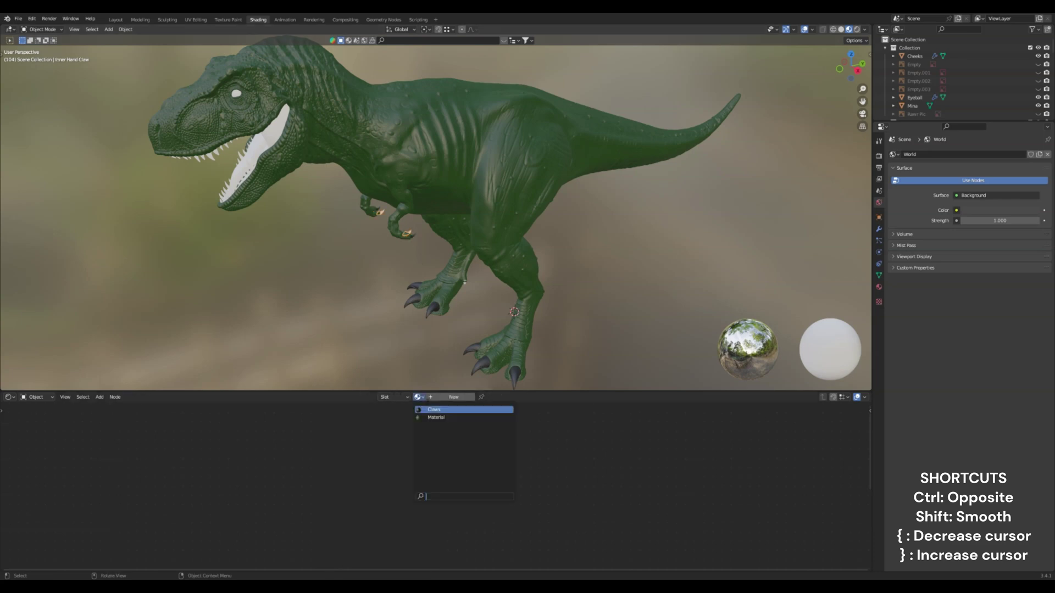
left_click(434, 410)
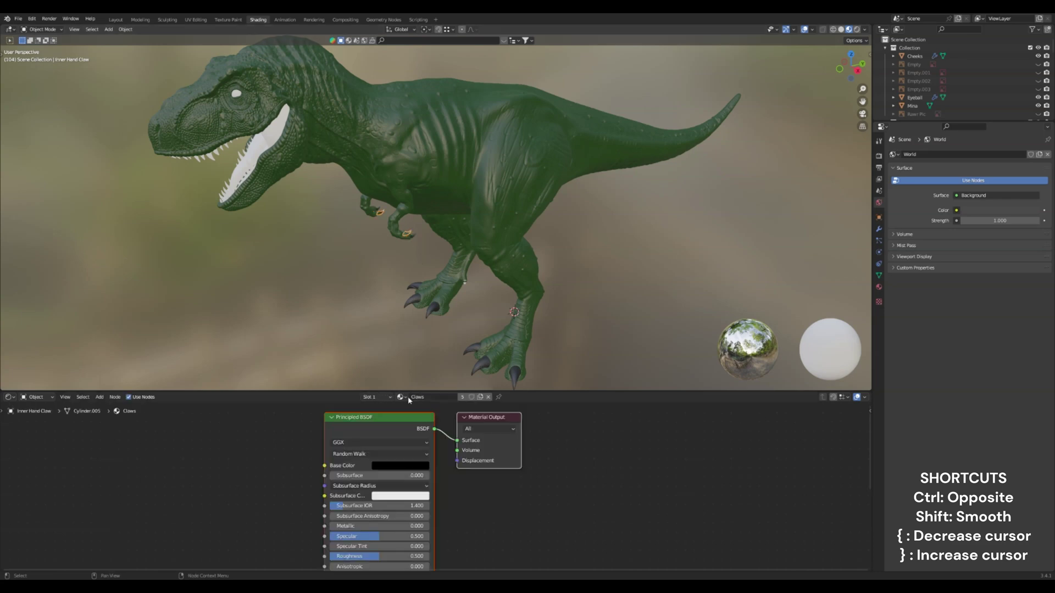
Step: Create a new material for the Cheeks and set its base color to pink
left_click(276, 133)
left_click(453, 396)
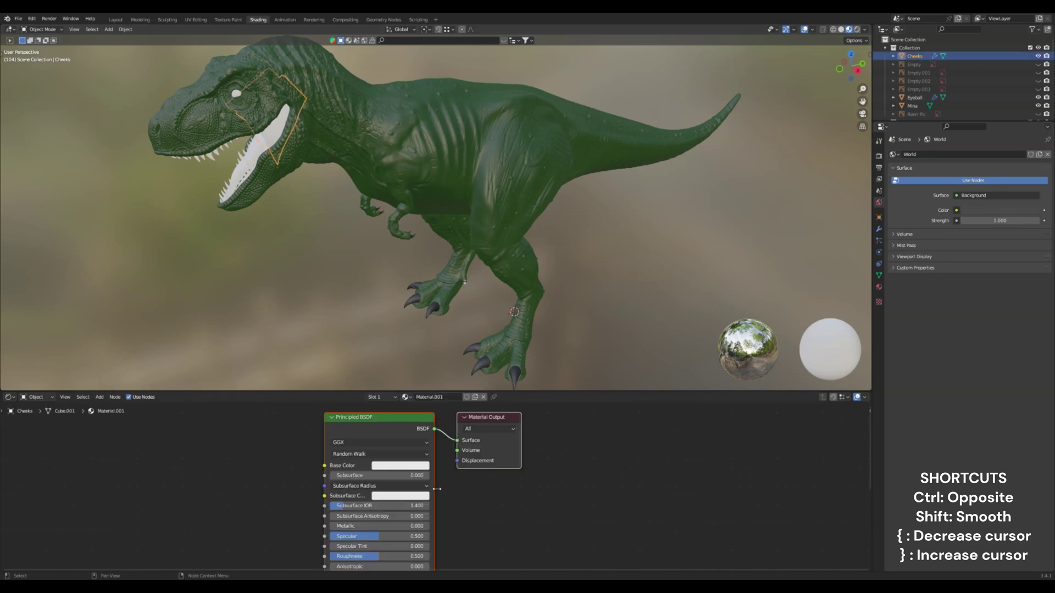
left_click(413, 467)
left_click(410, 392)
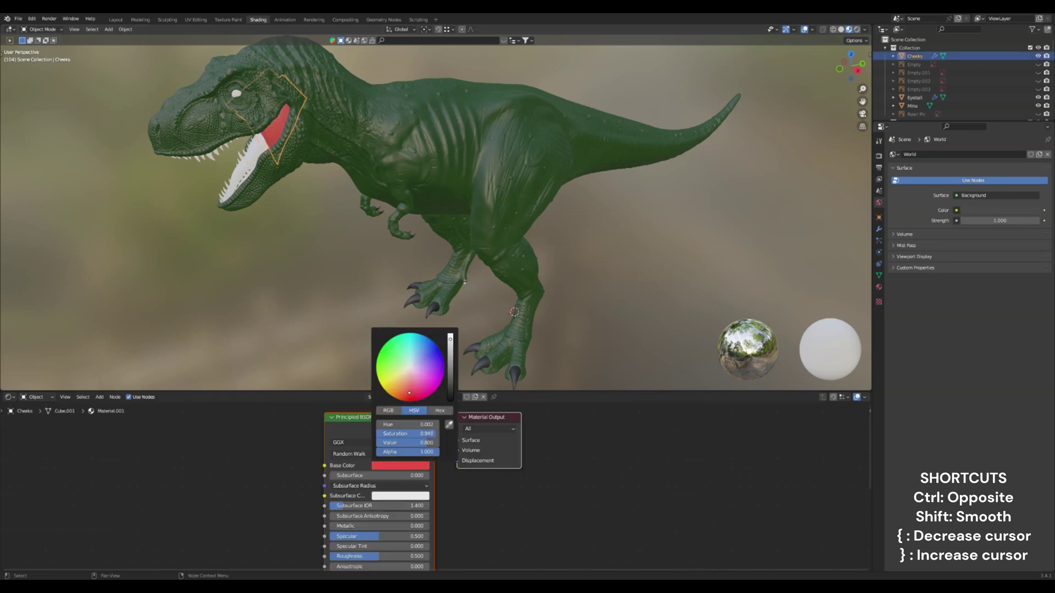
left_click(413, 391)
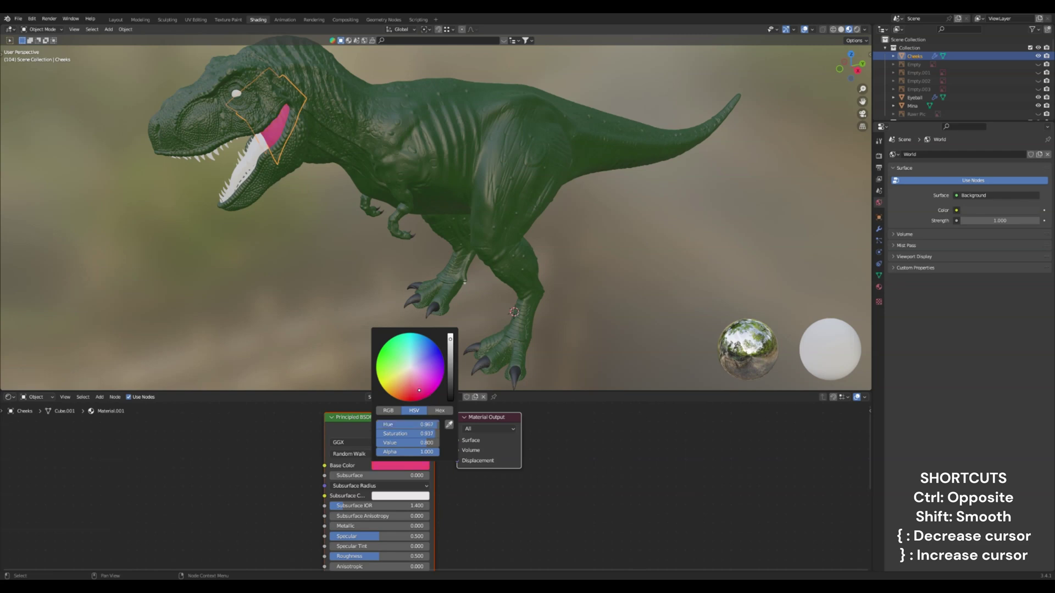
left_click_drag(420, 388, 417, 384)
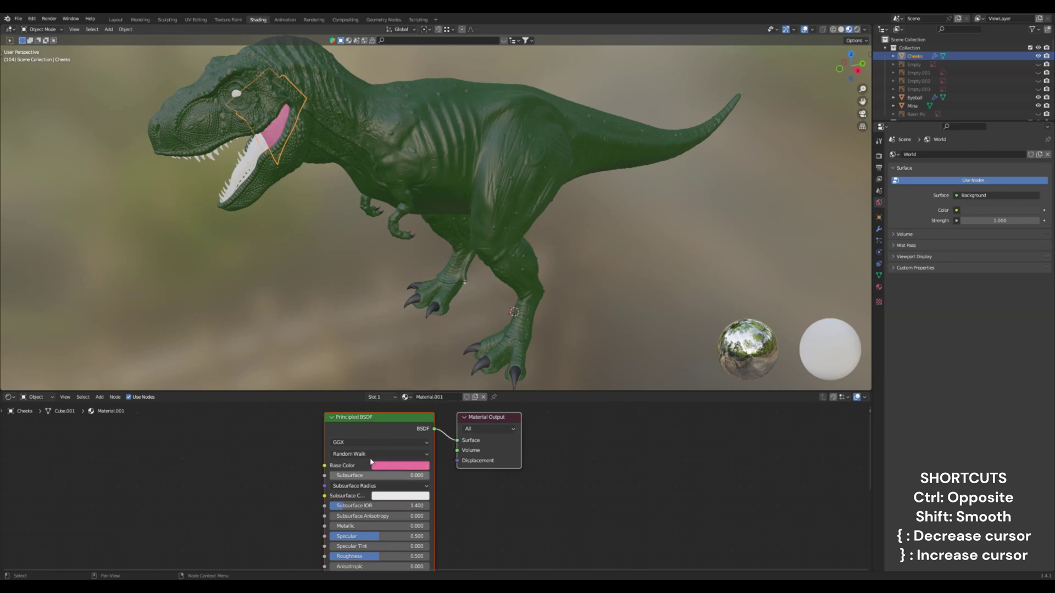
Step: Assign the cheeks' pink Material.001 to the tongue
scroll(308, 219, "up", 5)
middle_click_drag(394, 255, 396, 248)
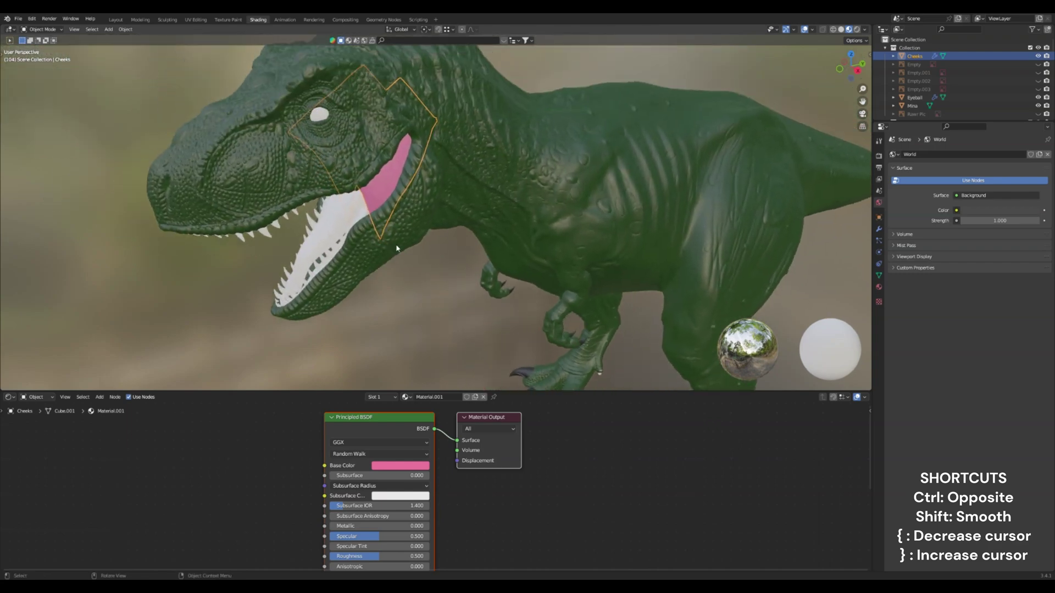
left_click(302, 270)
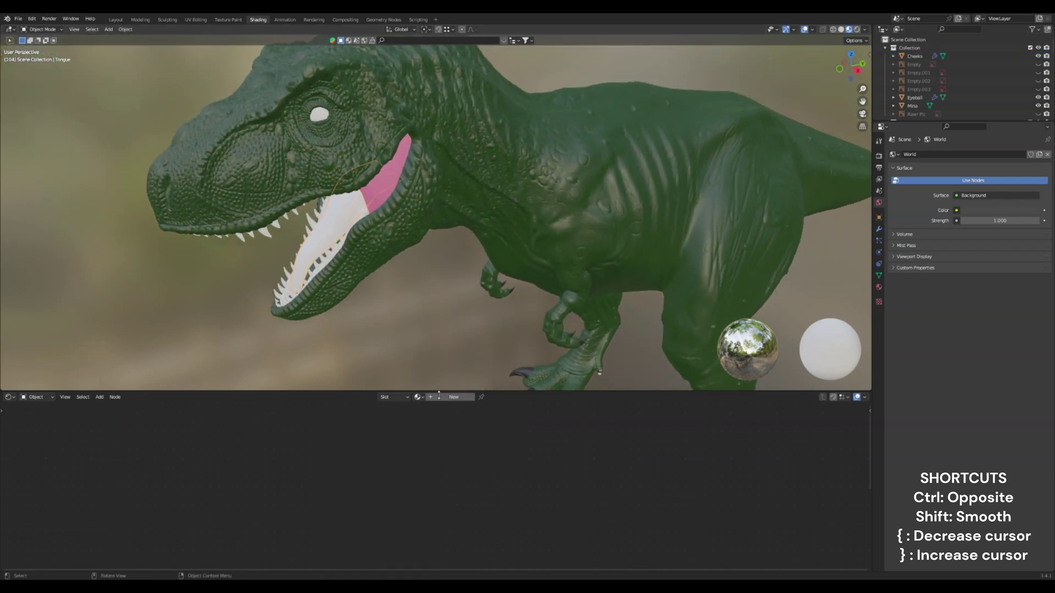
left_click(421, 396)
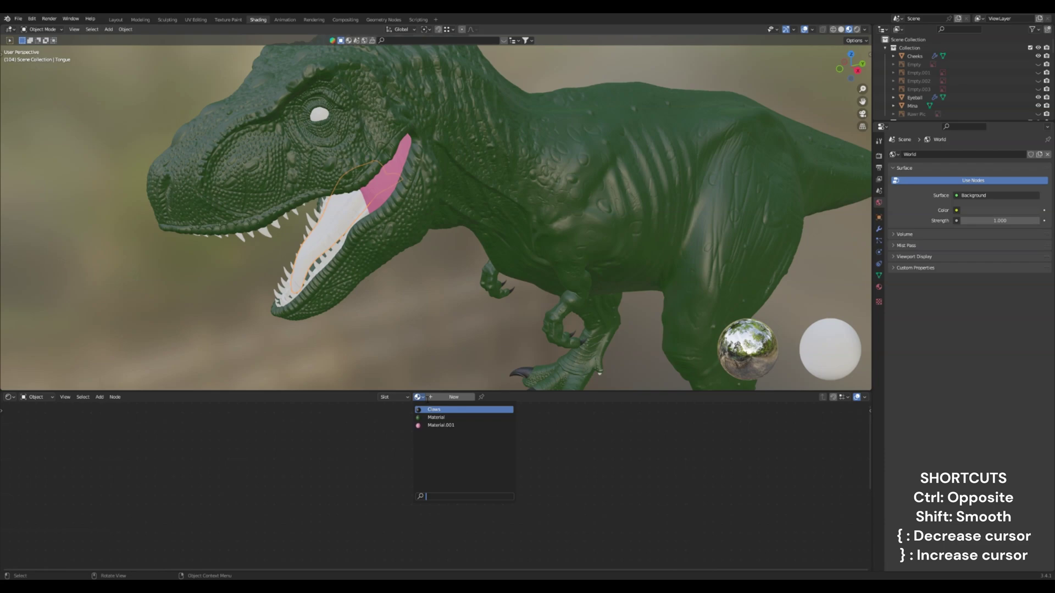
left_click(438, 425)
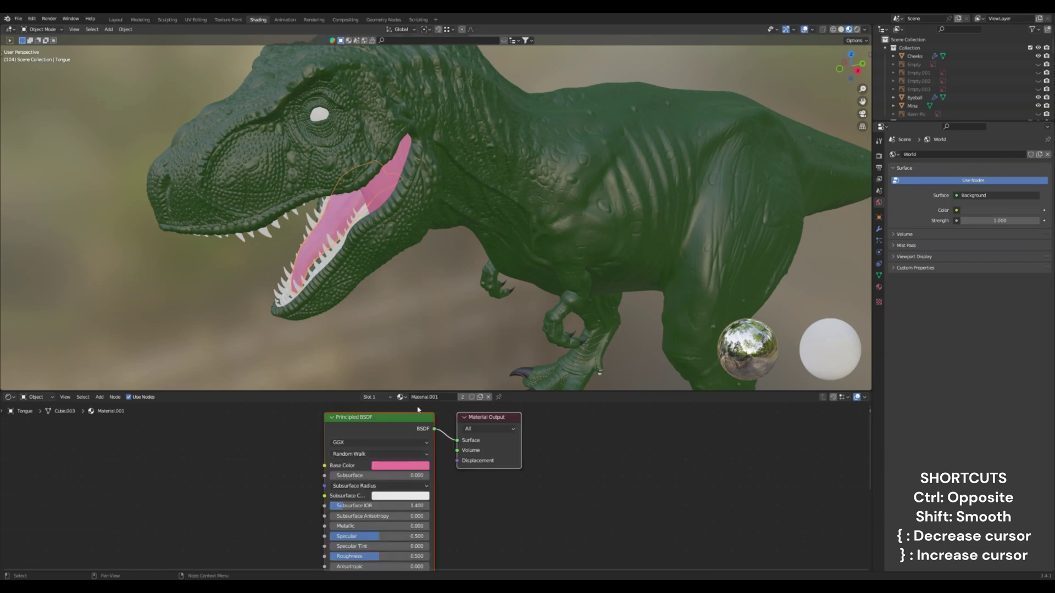
Step: Assign the existing pink Material.001 to the lower gum that holds the bottom teeth
left_click(333, 246)
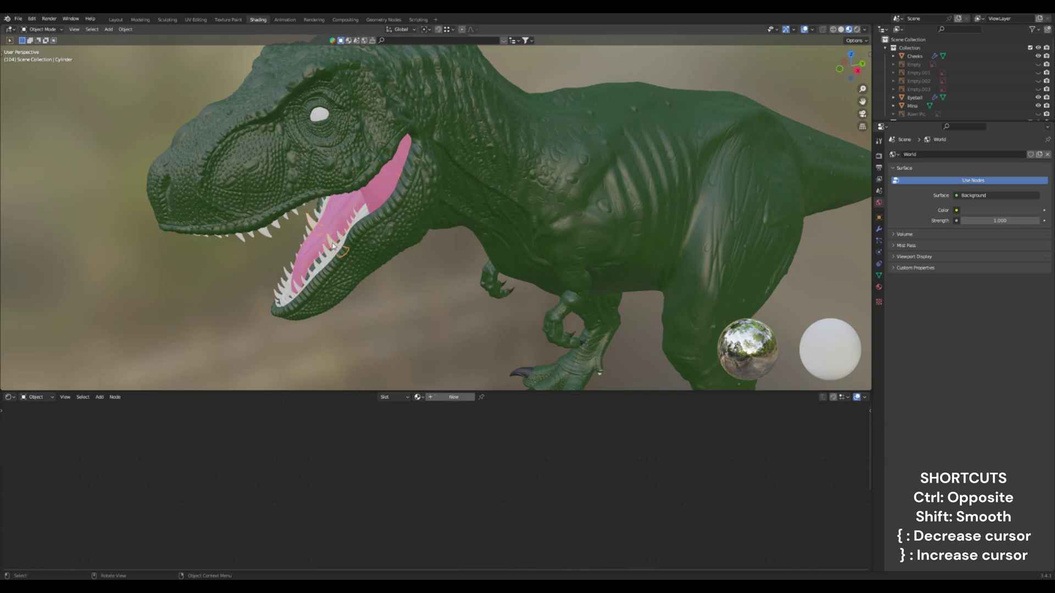
scroll(332, 247, "up", 1)
middle_click_drag(302, 238, 325, 261)
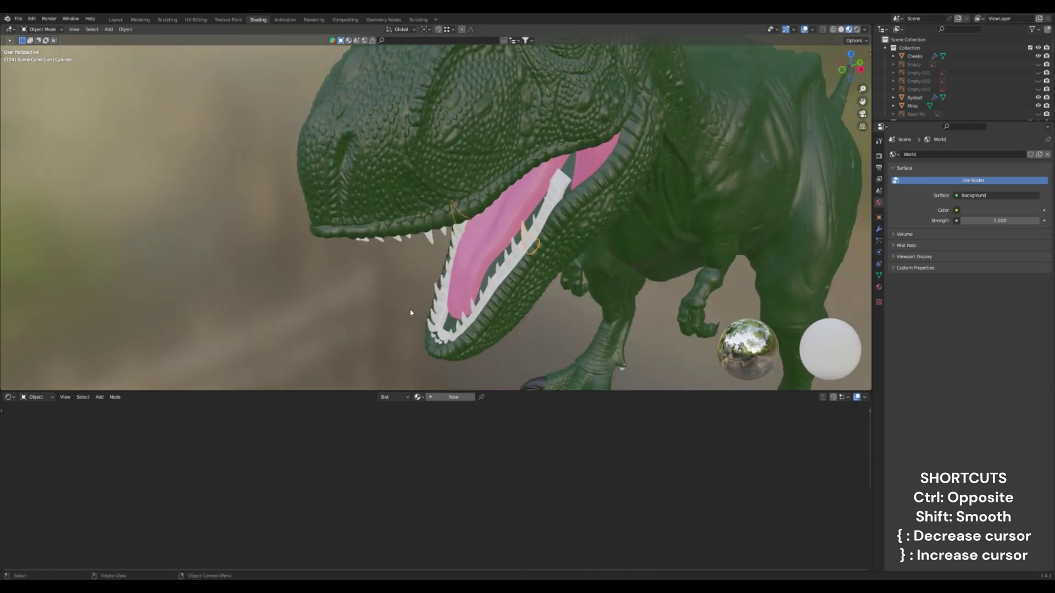
left_click(445, 337)
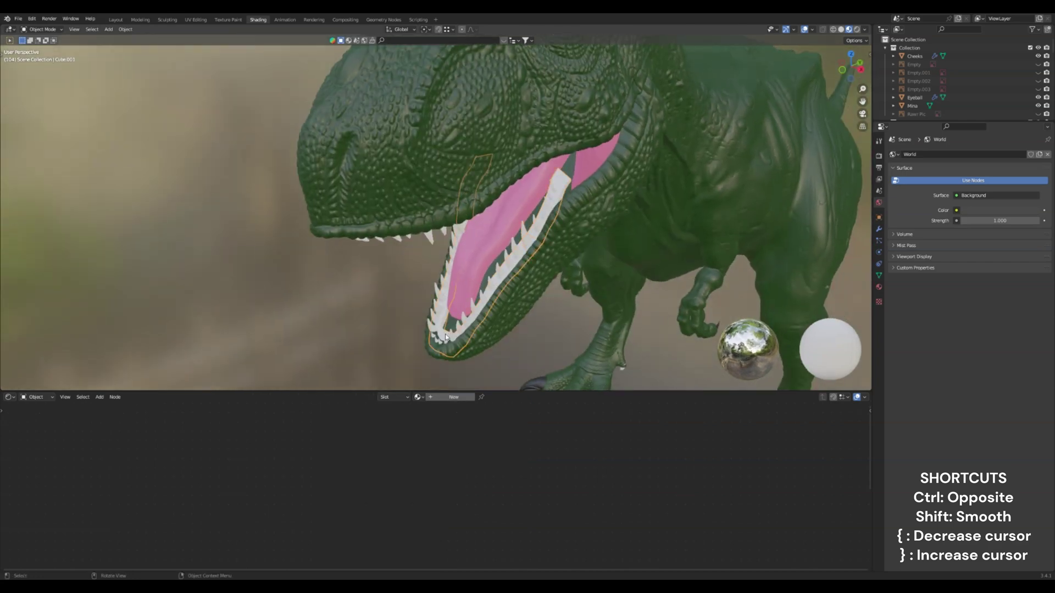
left_click(435, 397)
left_click(410, 398)
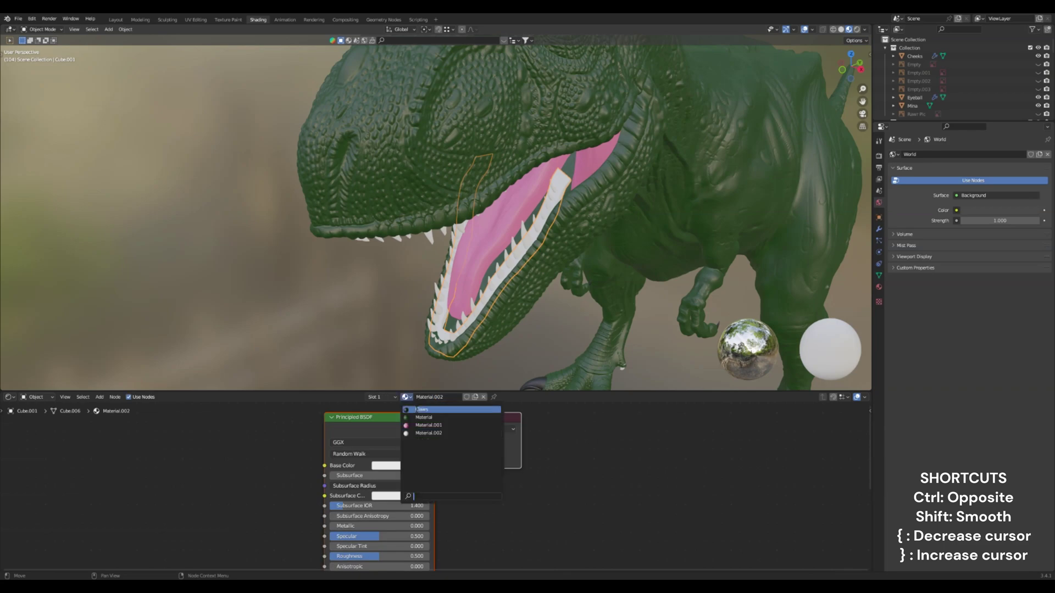
left_click(423, 422)
scroll(353, 280, "up", 4)
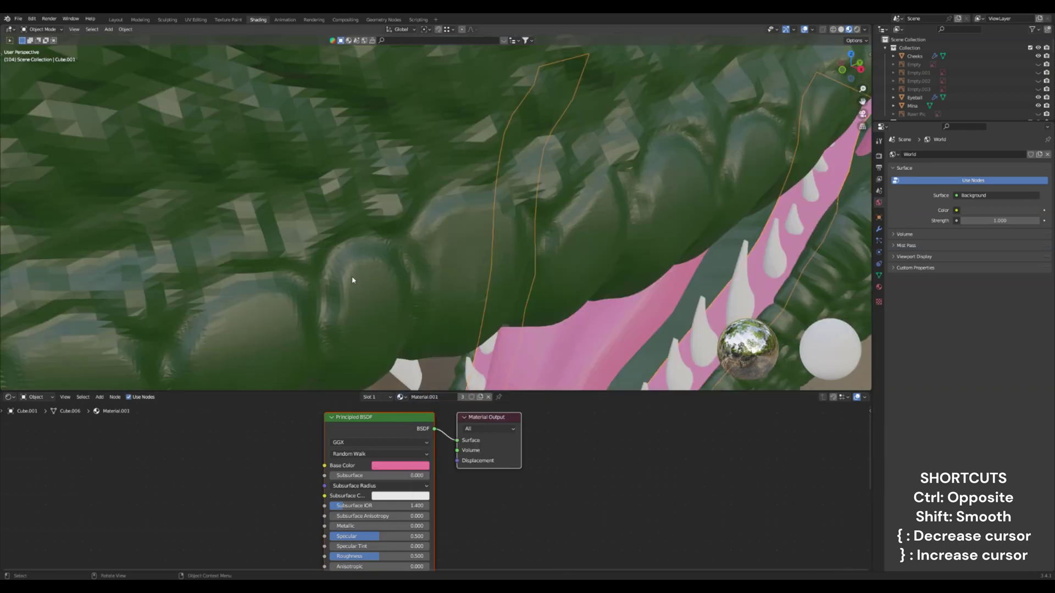
Step: Assign the existing pink Material.001 to the upper gum behind the top teeth
scroll(365, 285, "down", 6)
middle_click_drag(364, 285, 327, 165)
scroll(324, 159, "up", 2)
left_click(348, 182)
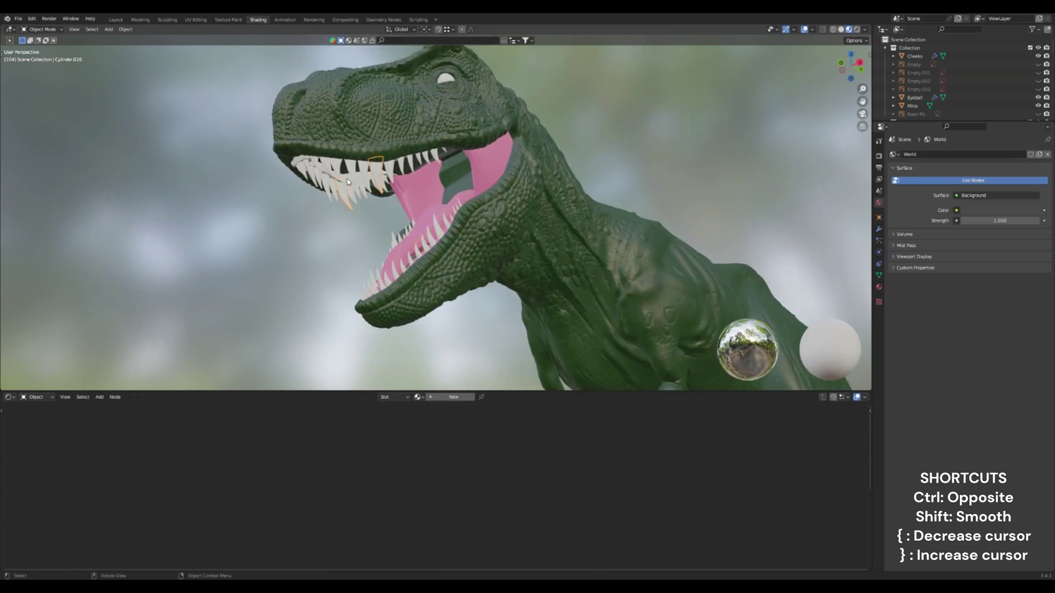
left_click(352, 188)
left_click(326, 160)
scroll(326, 162, "up", 2)
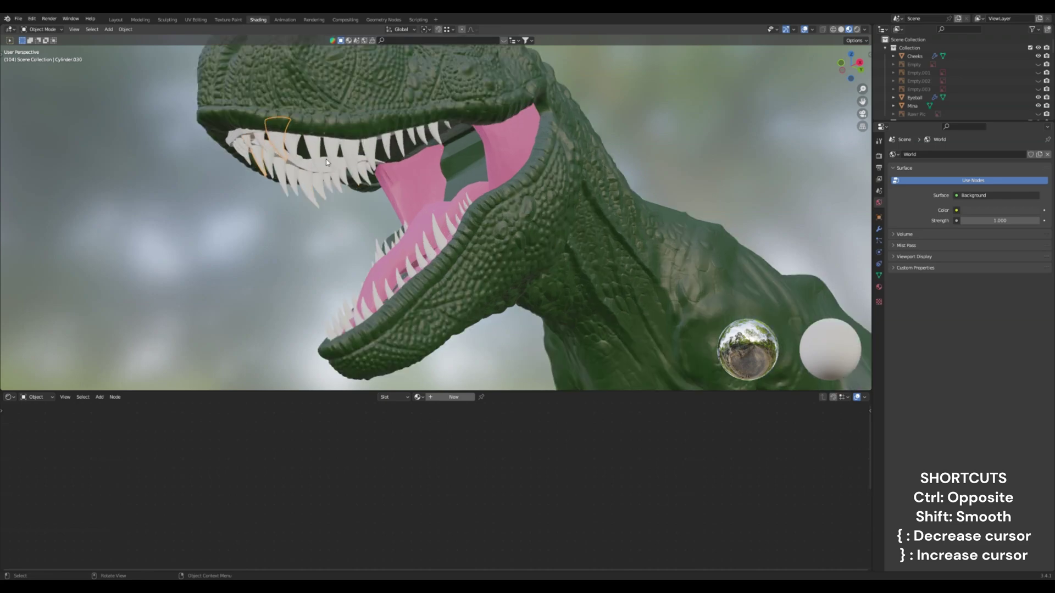
left_click(294, 164)
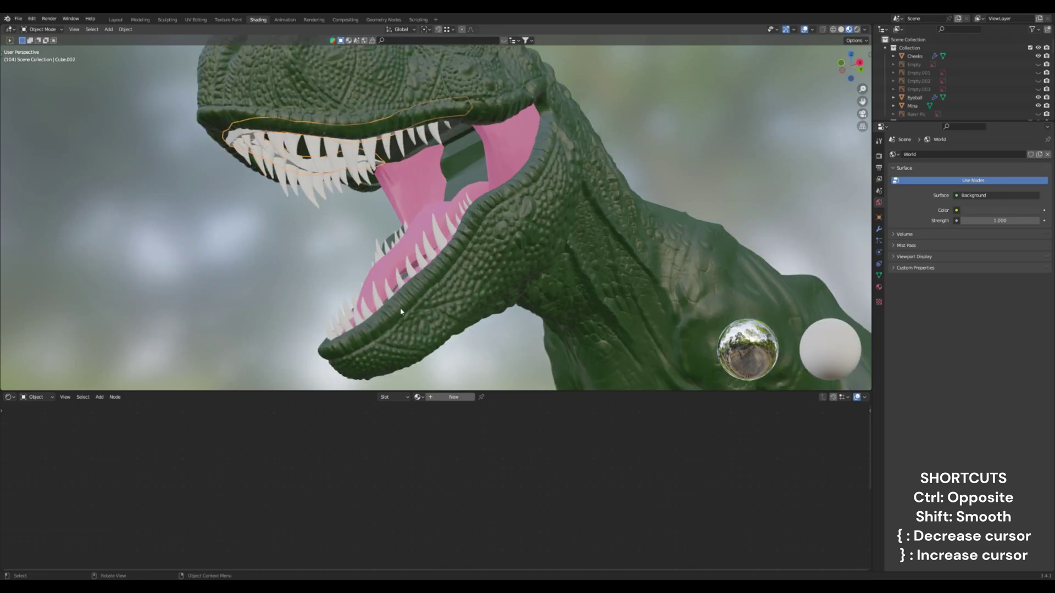
left_click(418, 396)
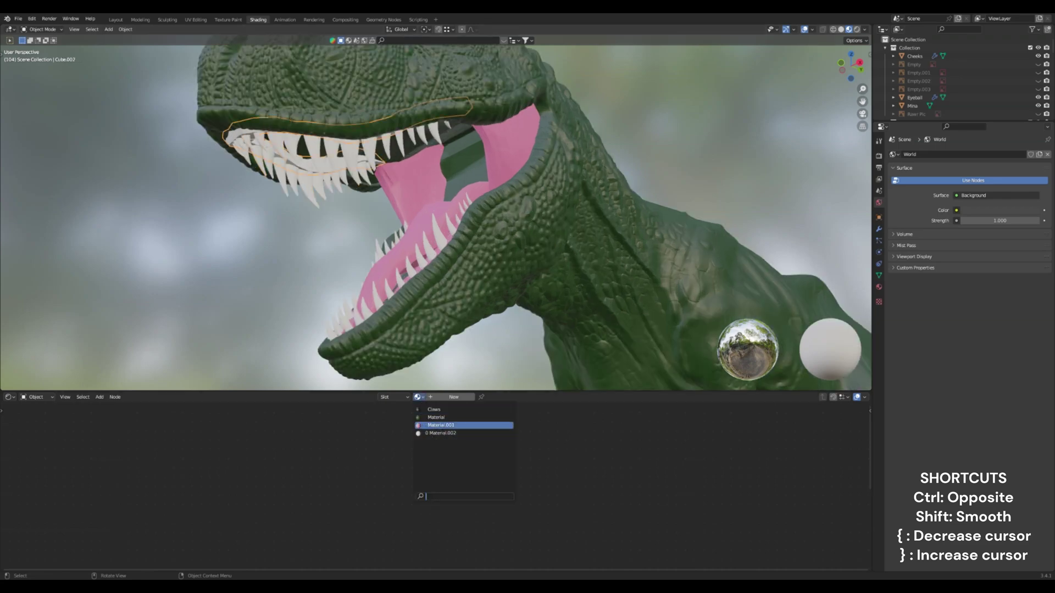
left_click(443, 431)
scroll(365, 198, "down", 3)
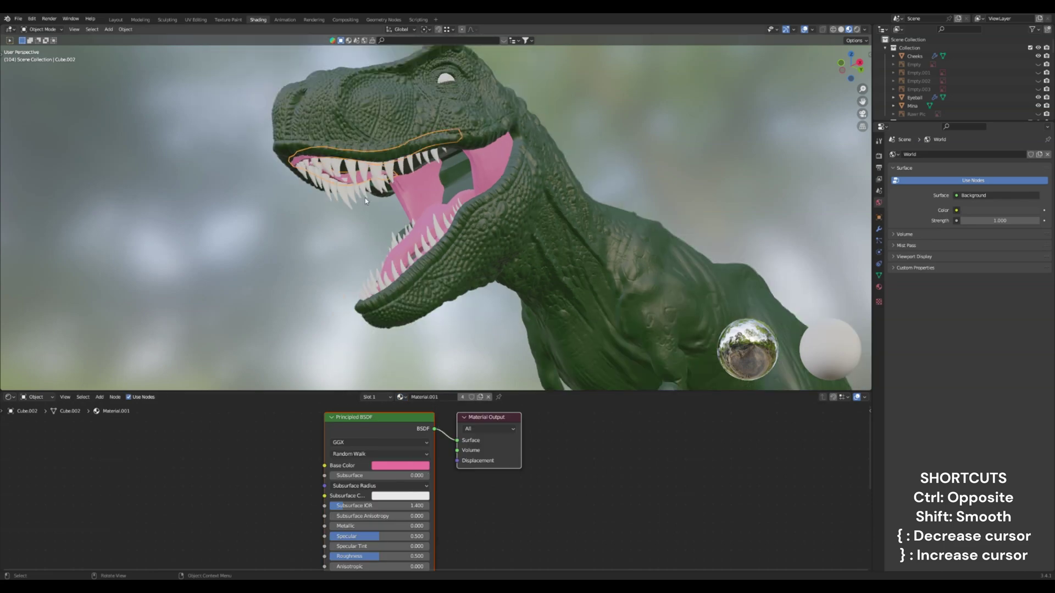
Step: Create a new material for the Eyeball and set its base color to orange
middle_click_drag(342, 301, 364, 292)
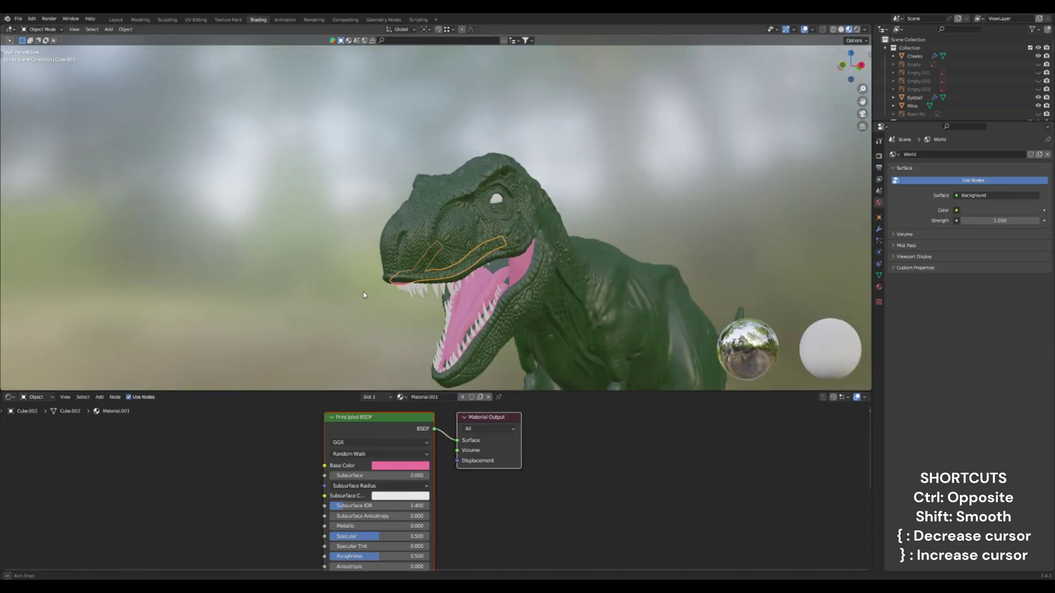
left_click(496, 199)
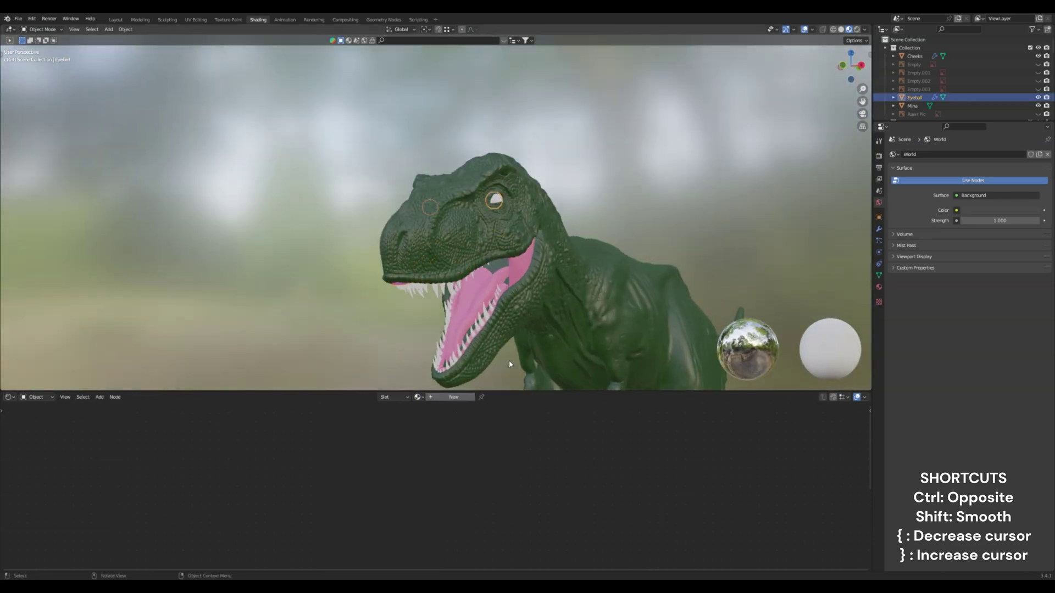
left_click(446, 398)
left_click(392, 471)
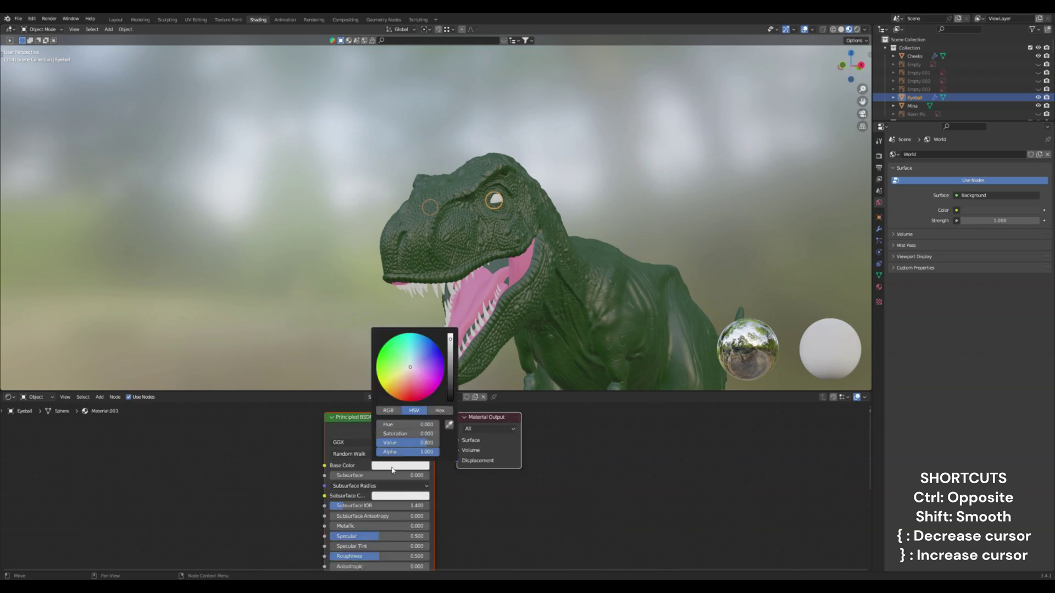
left_click(397, 467)
left_click(405, 385)
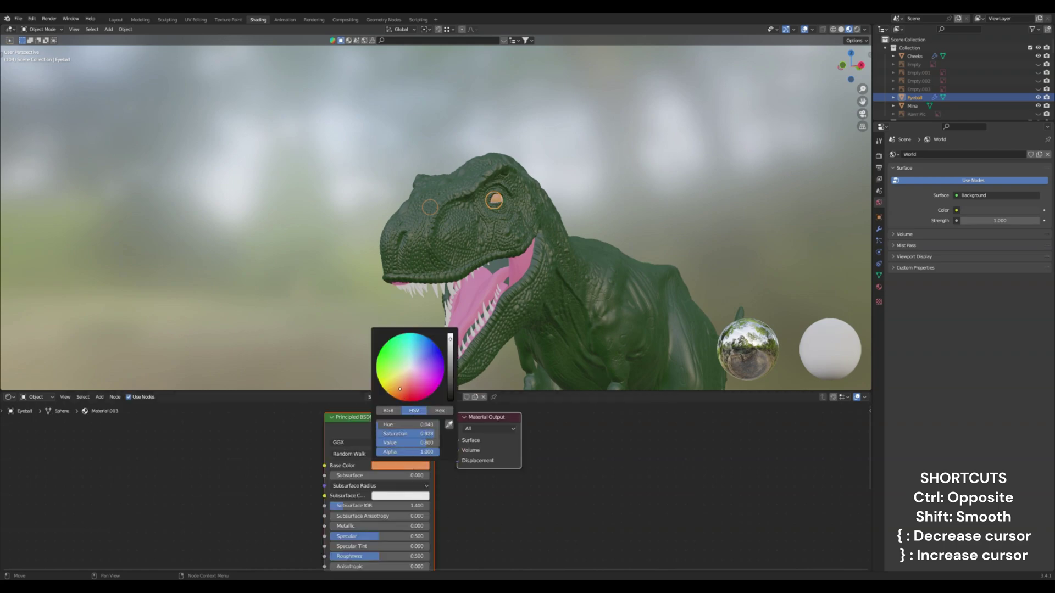
left_click_drag(399, 389, 392, 395)
Step: Lower the roughness of the eyeball's orange material to 0.000
scroll(505, 212, "up", 8)
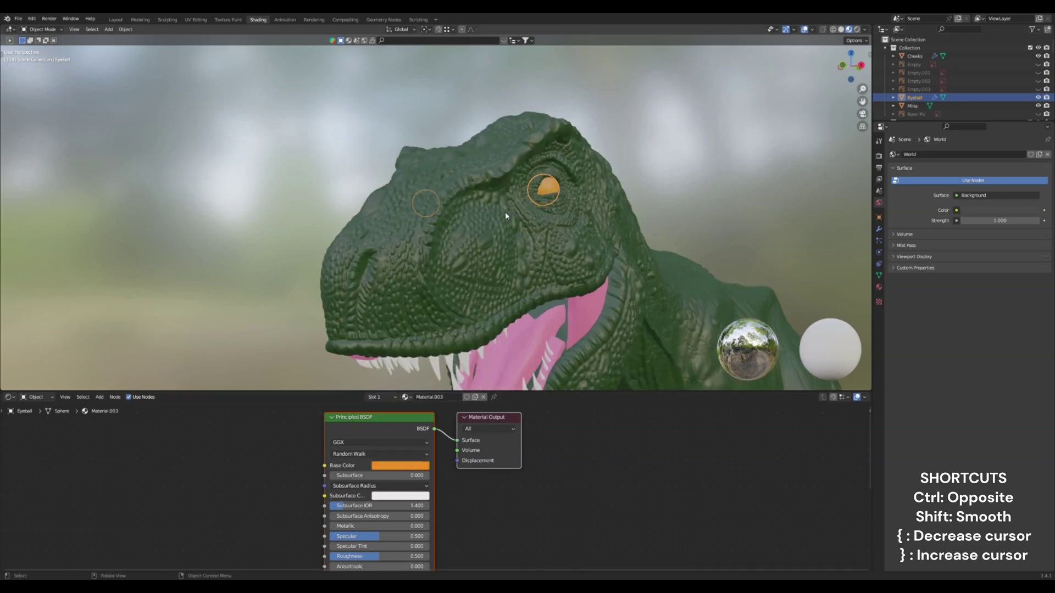
scroll(454, 235, "up", 5)
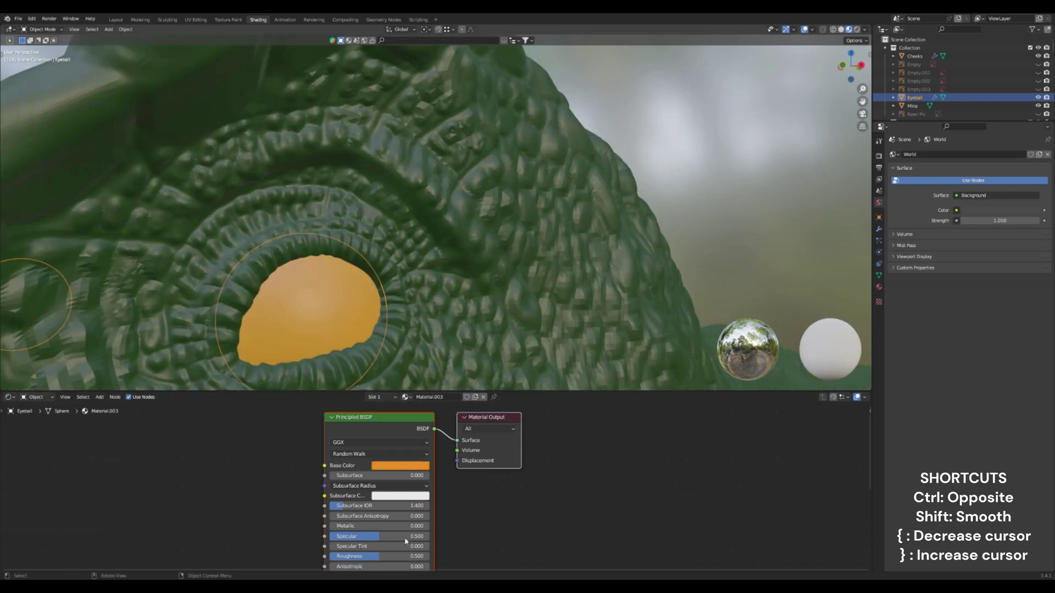
left_click_drag(370, 556, 329, 557)
Step: Reduce the roughness of the pink Material.001 shared by the tongue and cheeks to about 0.209
scroll(399, 304, "down", 5)
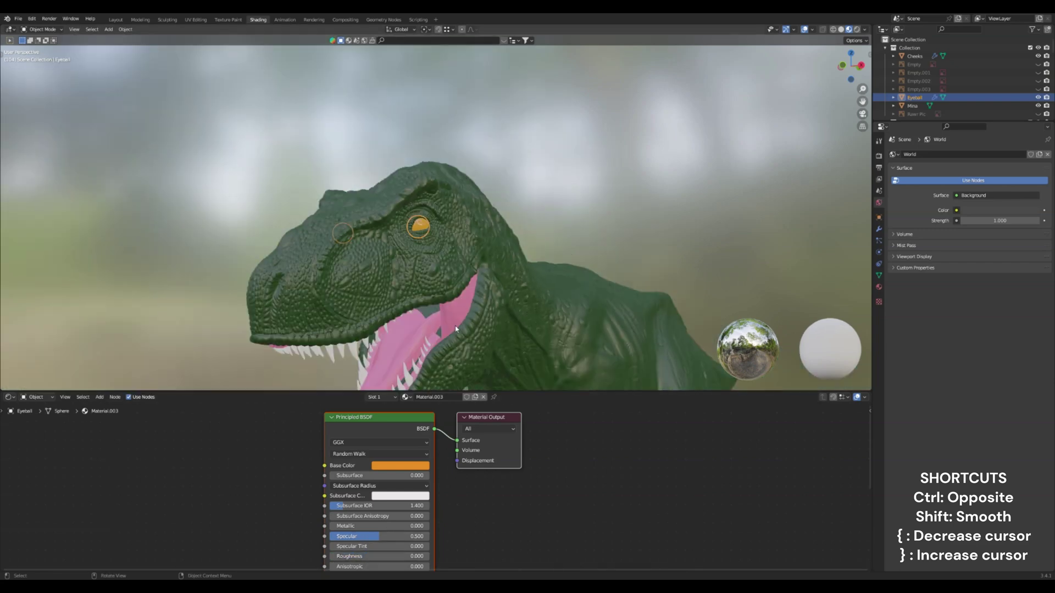
left_click(409, 359)
mouse_move(352, 556)
left_mouse_down()
mouse_move(372, 556)
mouse_move(351, 556)
left_mouse_up()
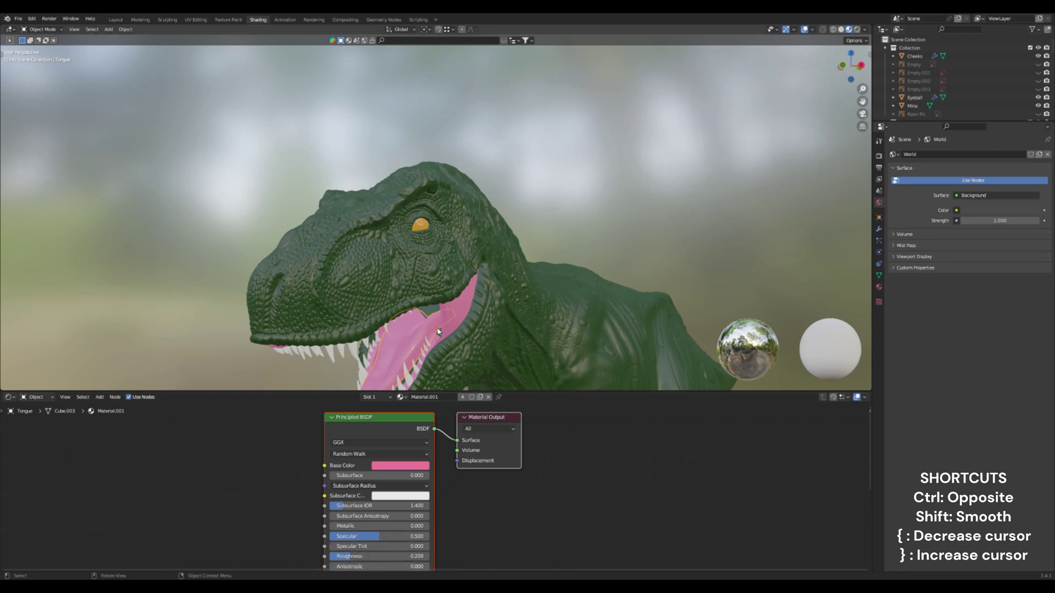
left_click(460, 311)
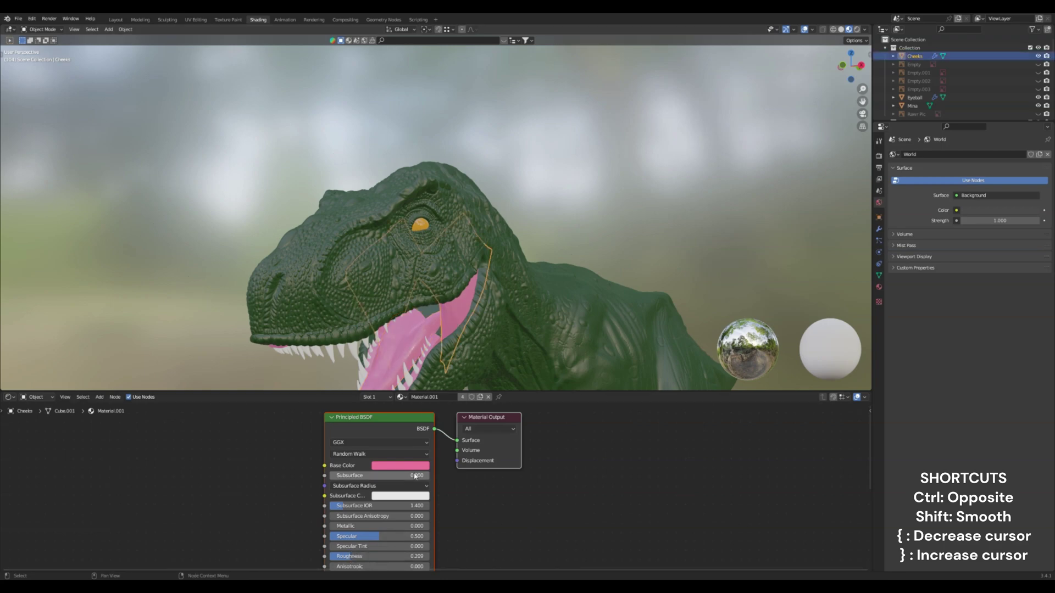
left_click_drag(347, 558, 347, 559)
left_click(349, 556)
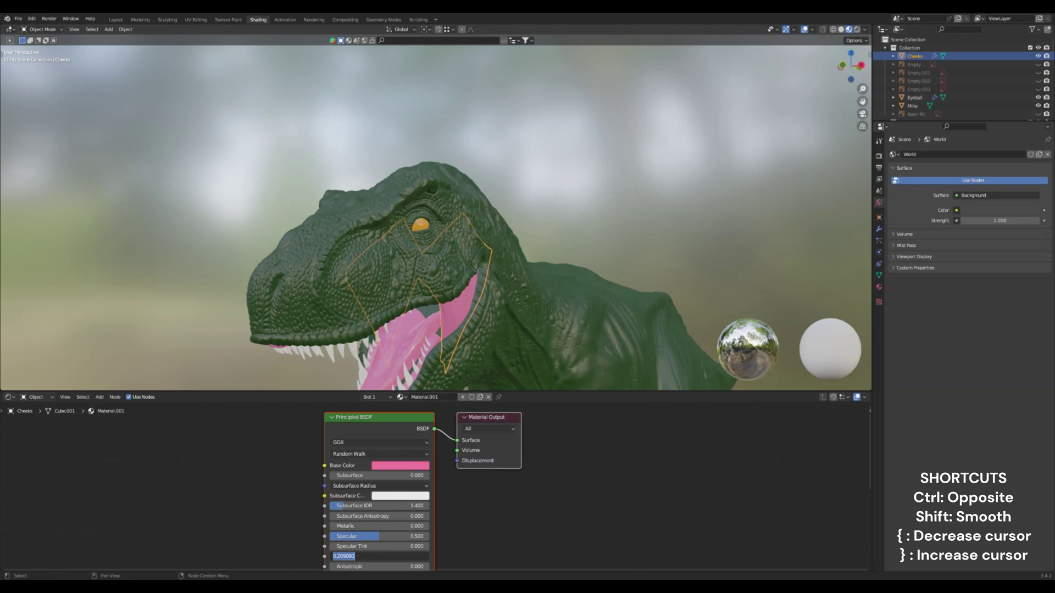
key("Return")
Step: Change the base color of the T-rex body's material to dark brown
scroll(526, 309, "down", 6)
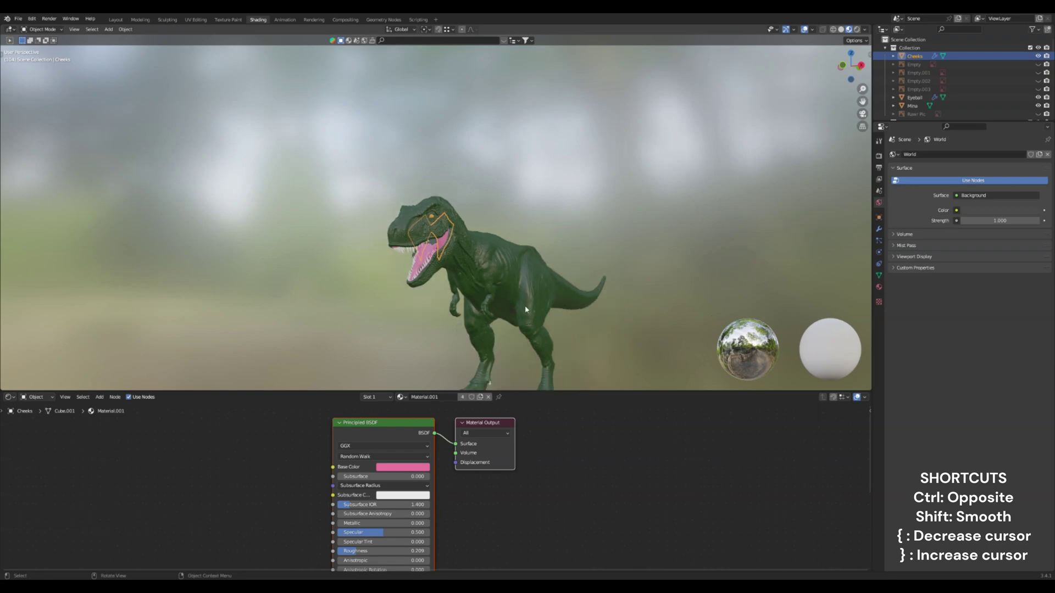
middle_click_drag(525, 309, 577, 294)
left_click(574, 307)
middle_click_drag(560, 334, 456, 299)
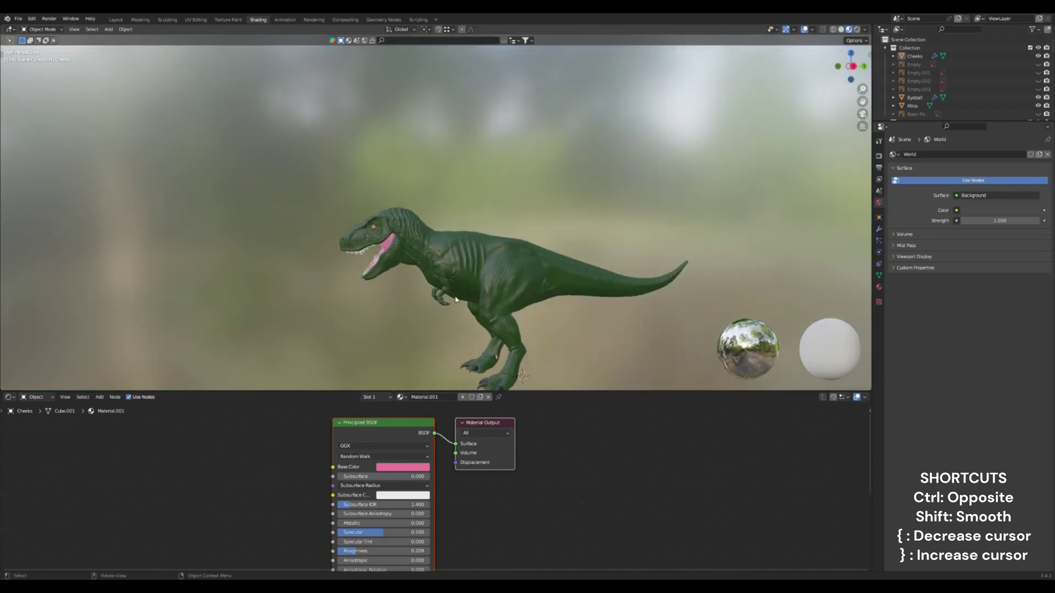
scroll(434, 243, "up", 2)
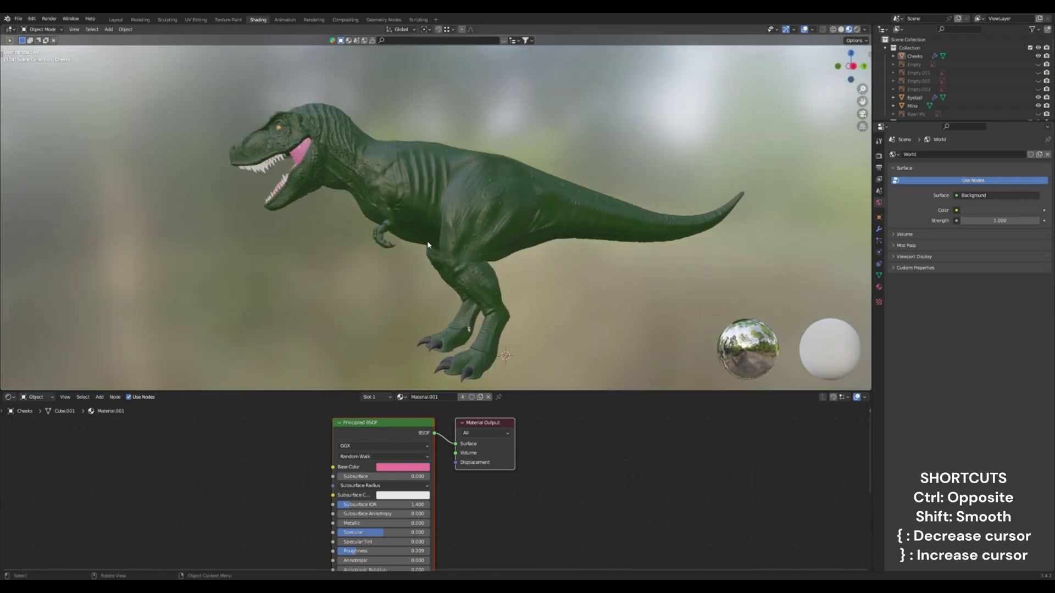
middle_click_drag(428, 245, 458, 251)
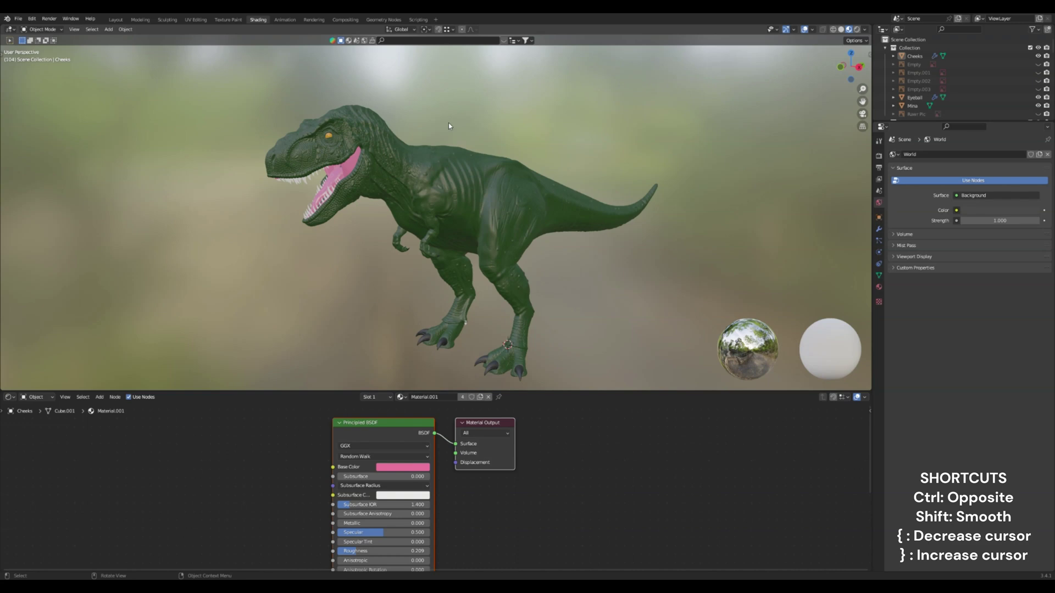
left_click(492, 206)
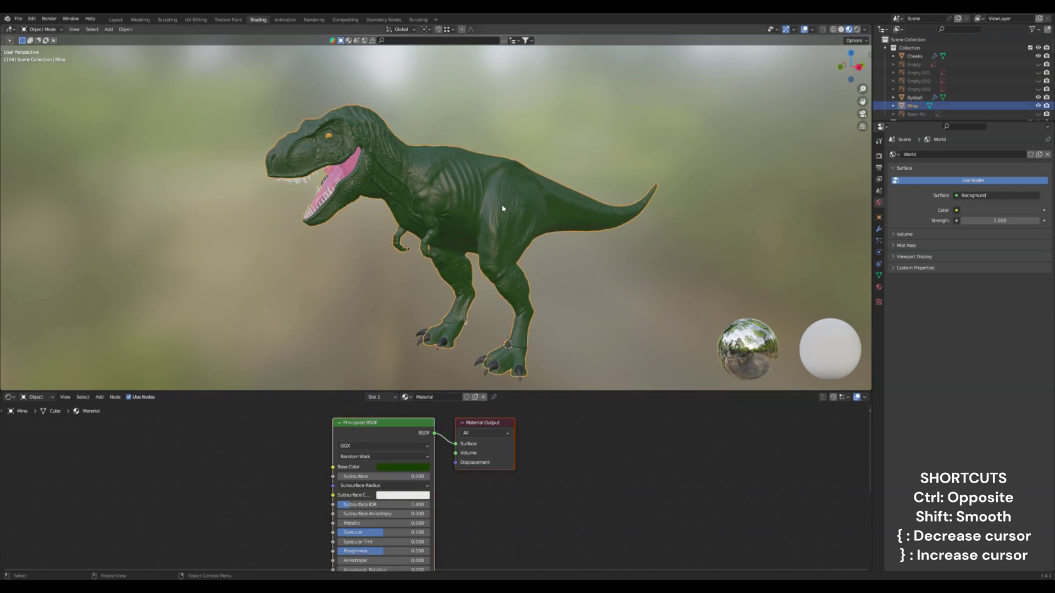
left_click(399, 469)
mouse_move(397, 393)
left_mouse_down()
mouse_move(422, 399)
mouse_move(406, 402)
left_mouse_up()
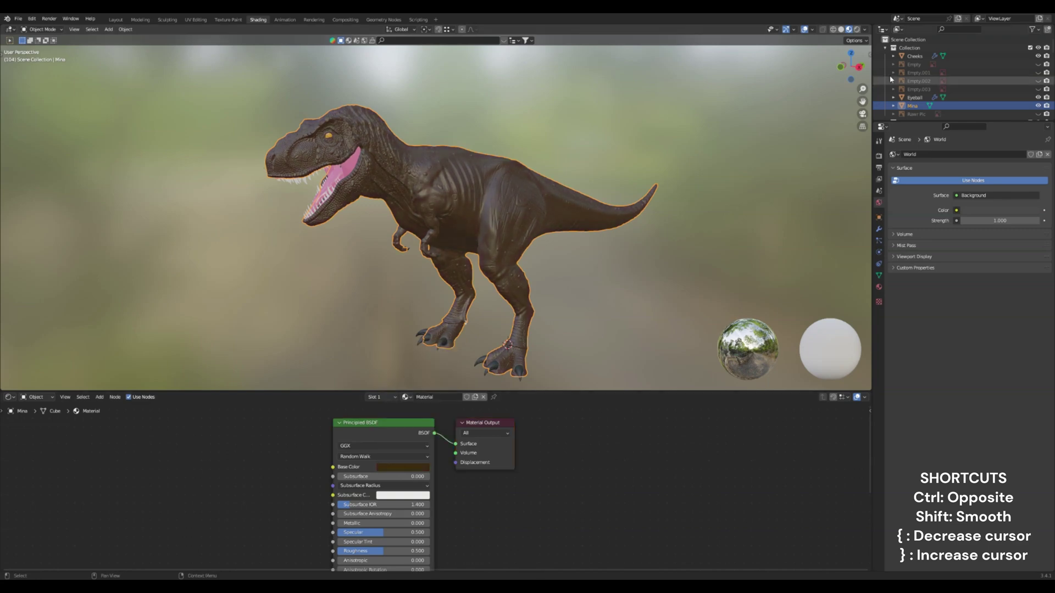
Step: Select the bottom teeth from Cylinder to Cylinder.016 and create a new material with a pale orange base color
left_click_drag(958, 123, 958, 276)
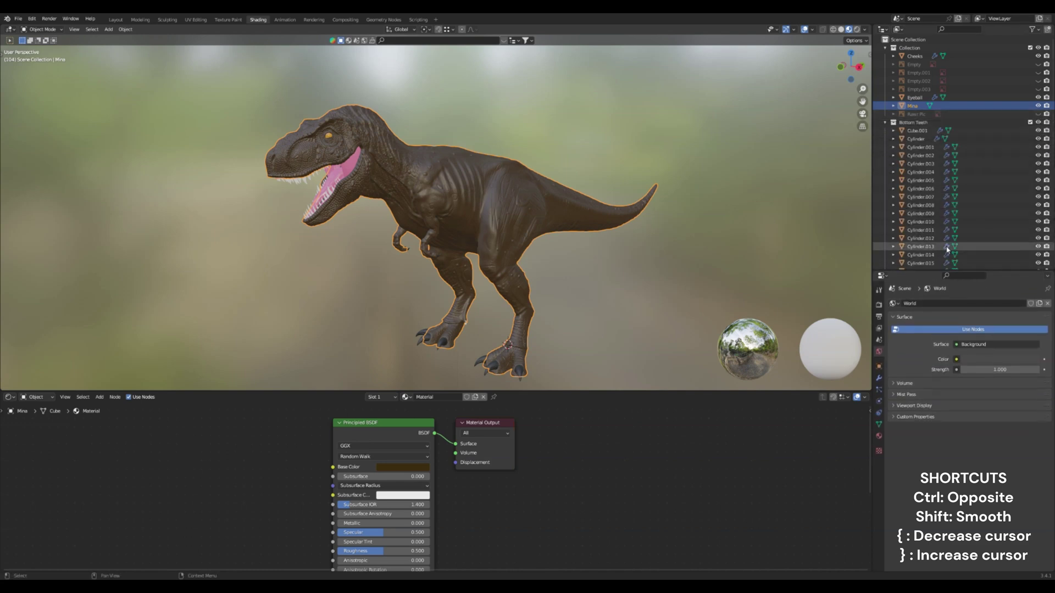
left_click(925, 139)
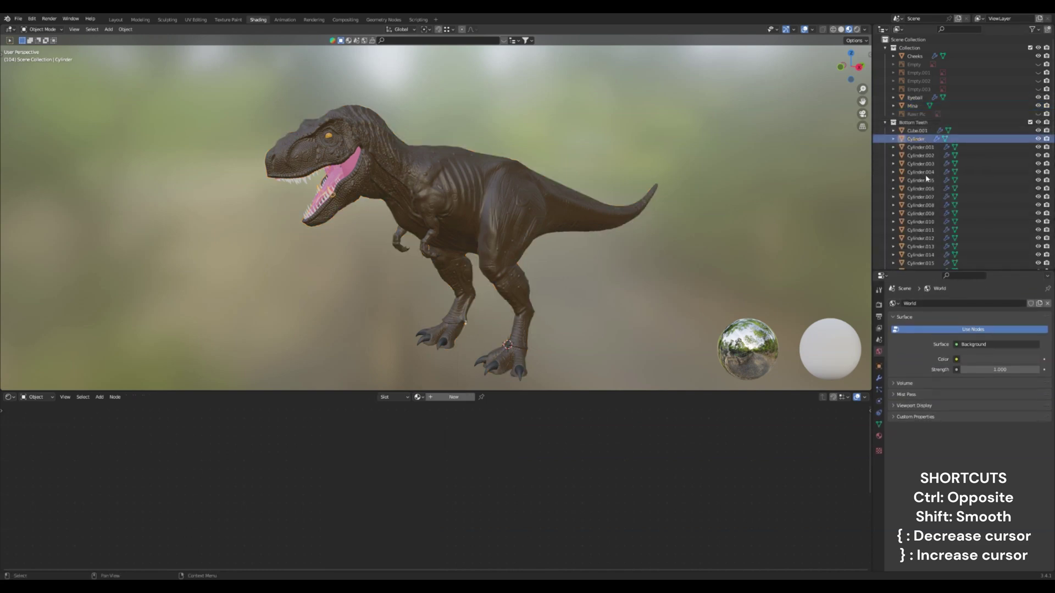
scroll(928, 164, "down", 3)
left_click(936, 206, "shift")
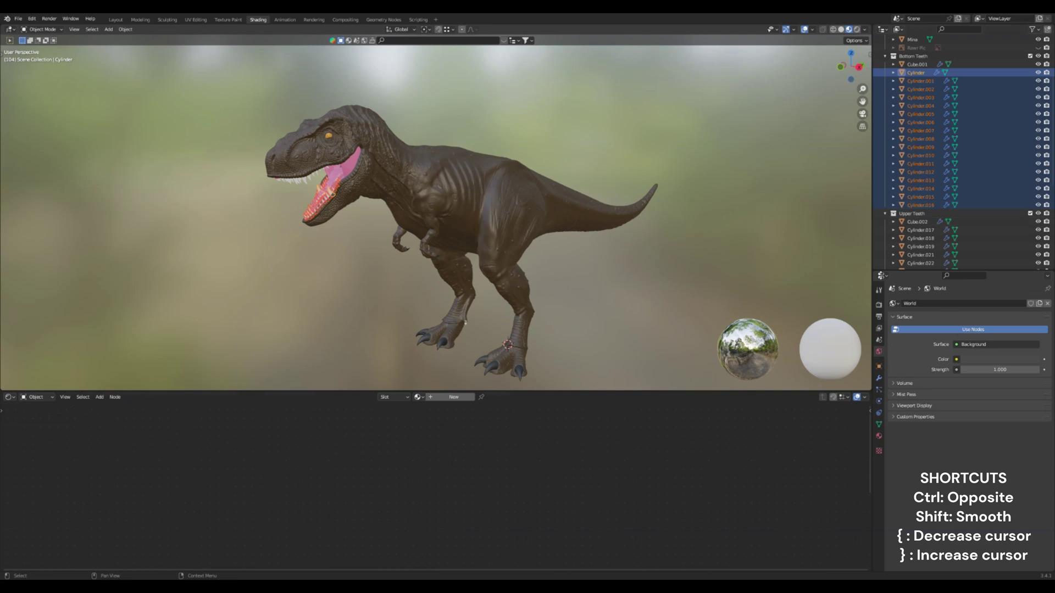
left_click(456, 397)
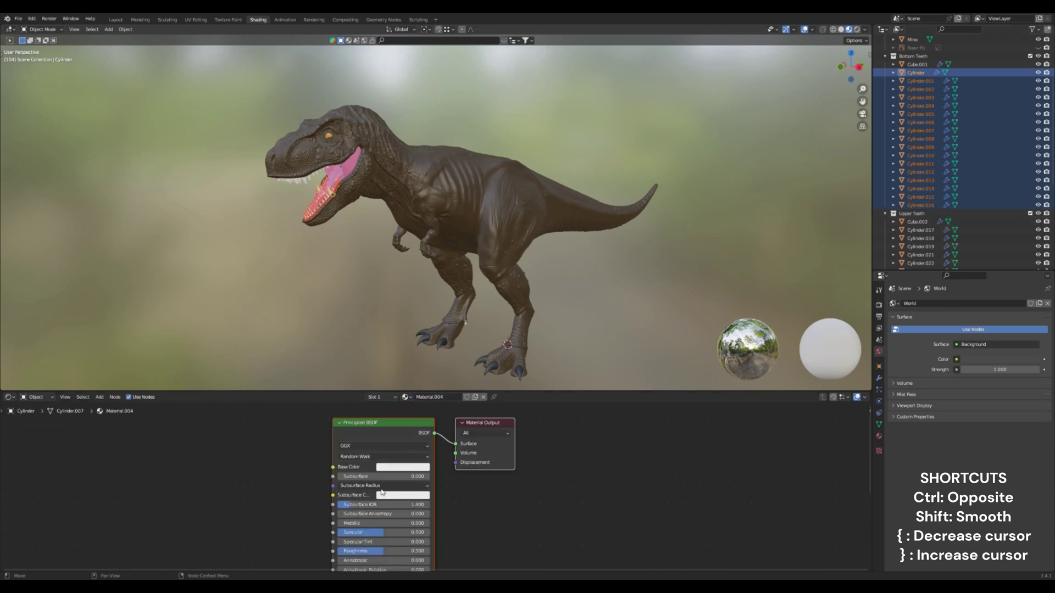
left_click(397, 467)
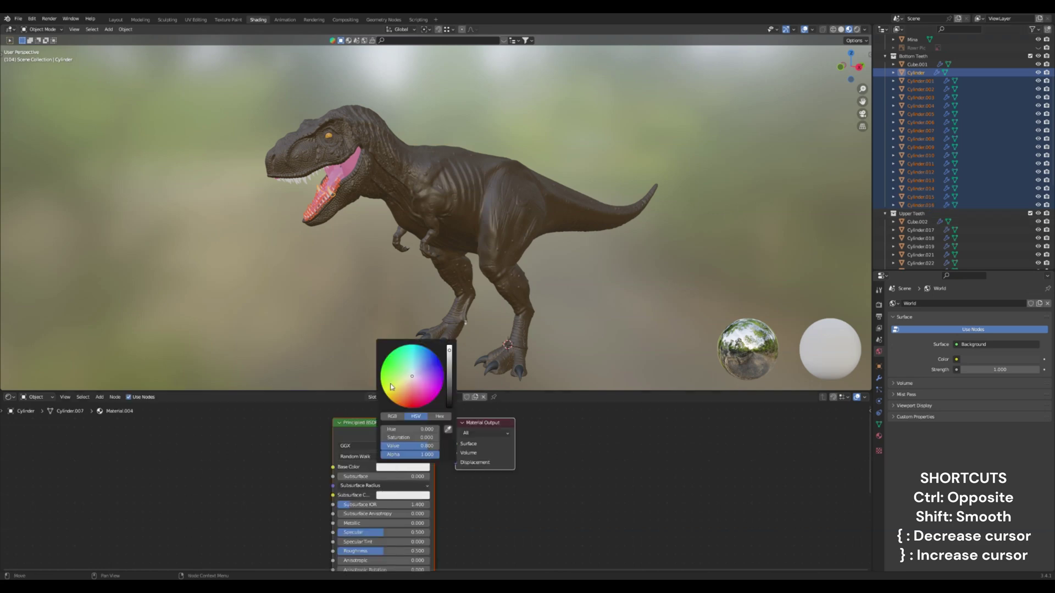
left_click(409, 393)
left_click_drag(408, 390, 406, 387)
scroll(285, 164, "up", 4)
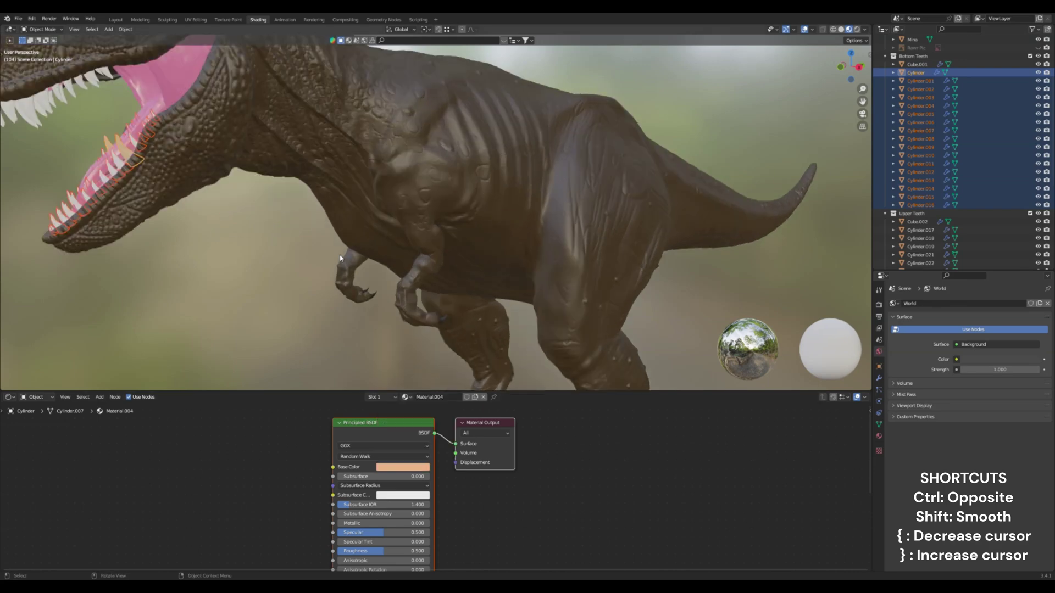
middle_click_drag(275, 162, 377, 182, "shift")
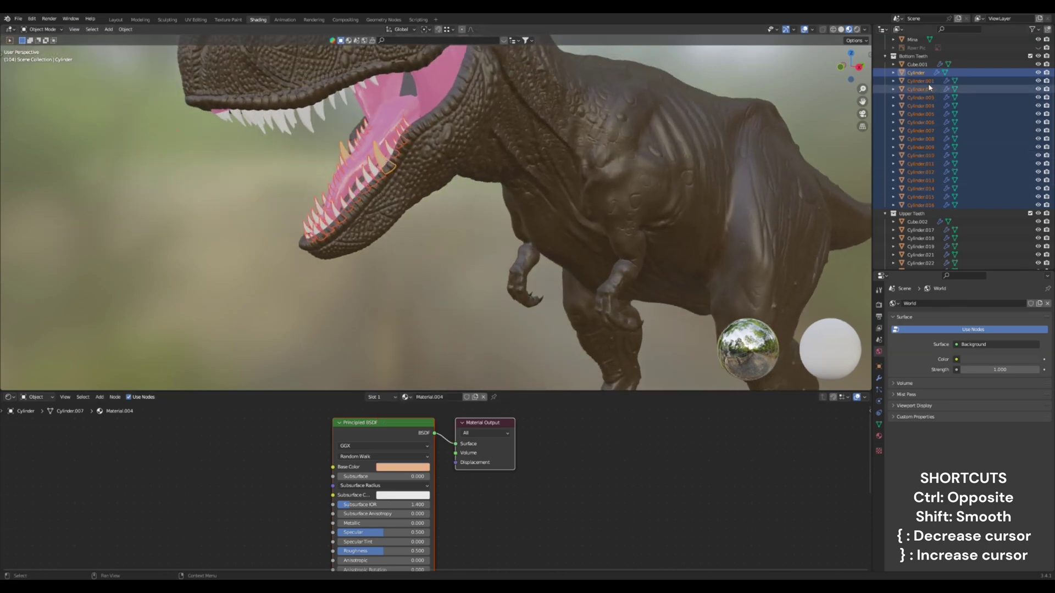
Step: Extend the selection to the upper teeth and shift the base color of the active tooth's Material.004 to a paler orange
left_click(946, 206, "shift")
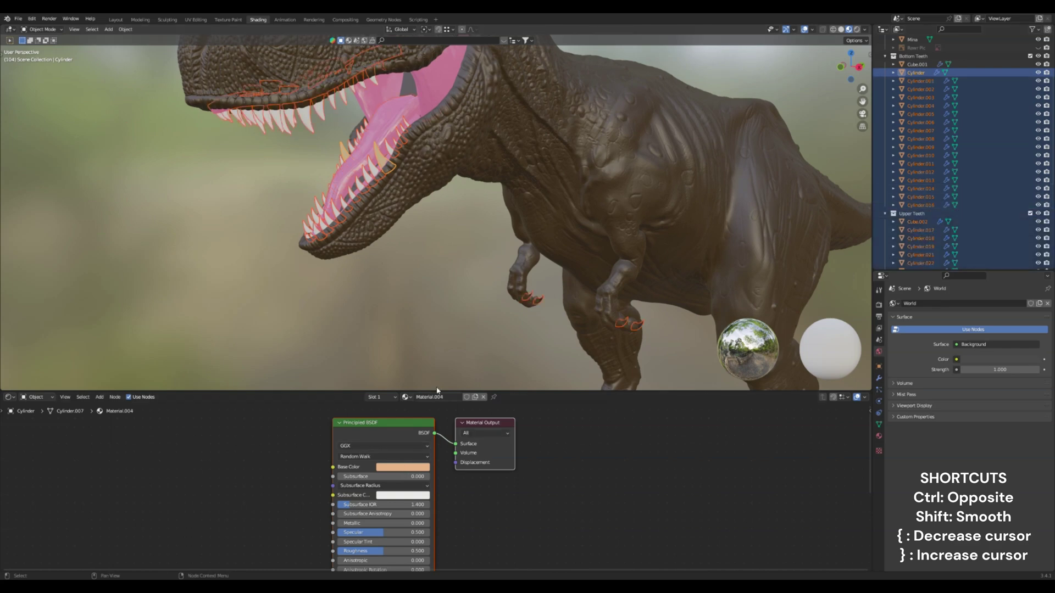
left_click(414, 469)
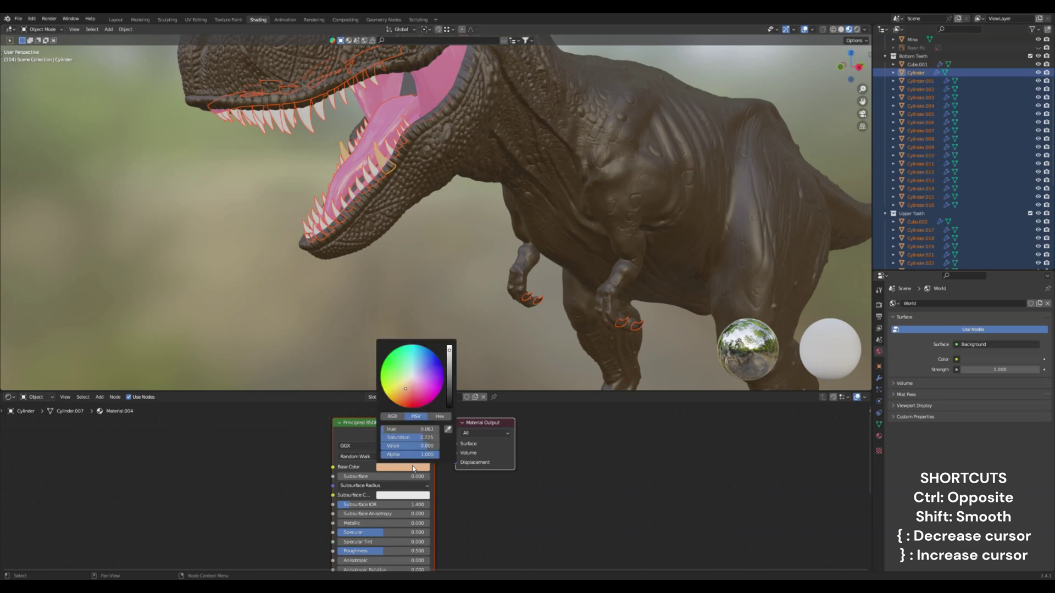
left_click_drag(407, 388, 407, 386)
Step: Assign the existing Material.004 to the bottom teeth Cylinder.006 and Cylinder.007
left_click(377, 175)
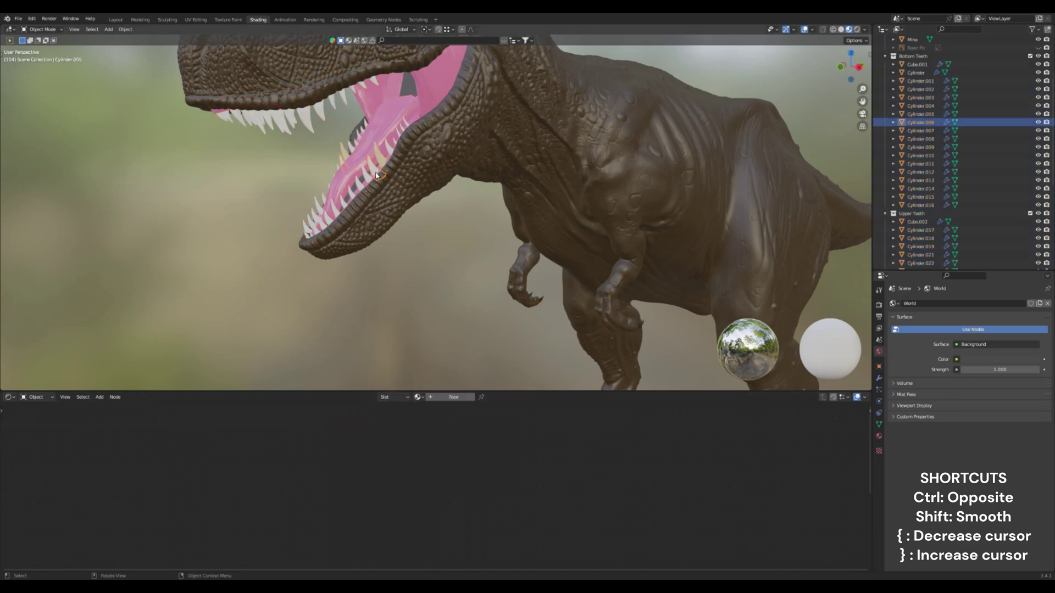
left_click(452, 396)
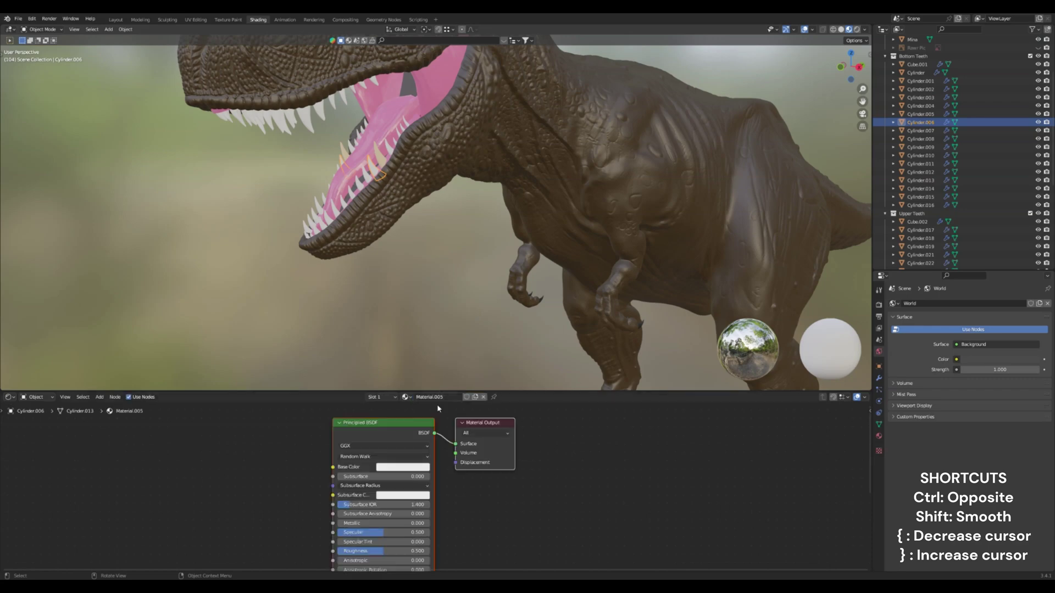
left_click(405, 397)
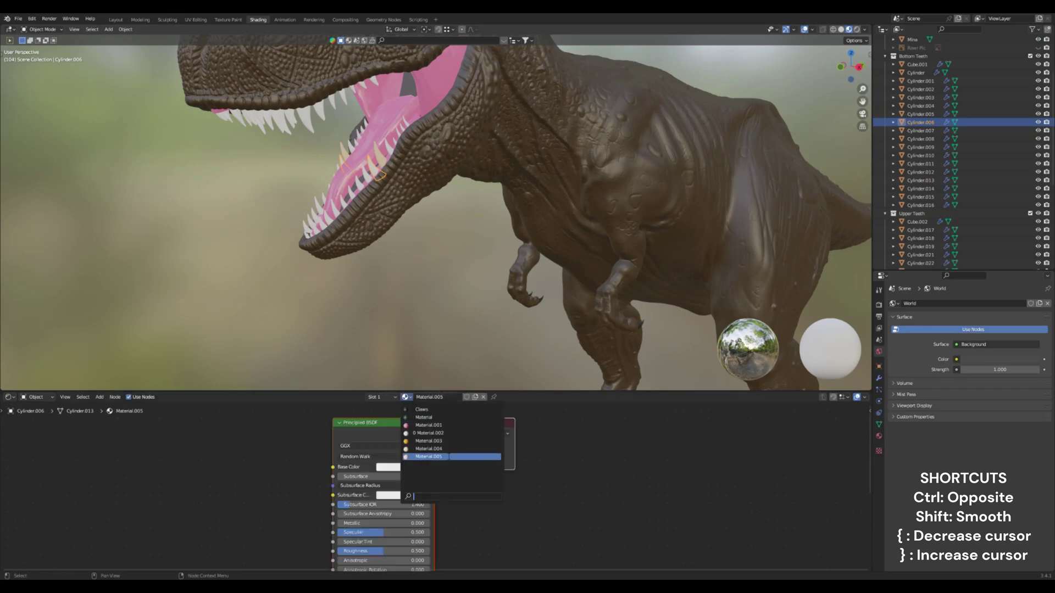
left_click(428, 449)
left_click(369, 175)
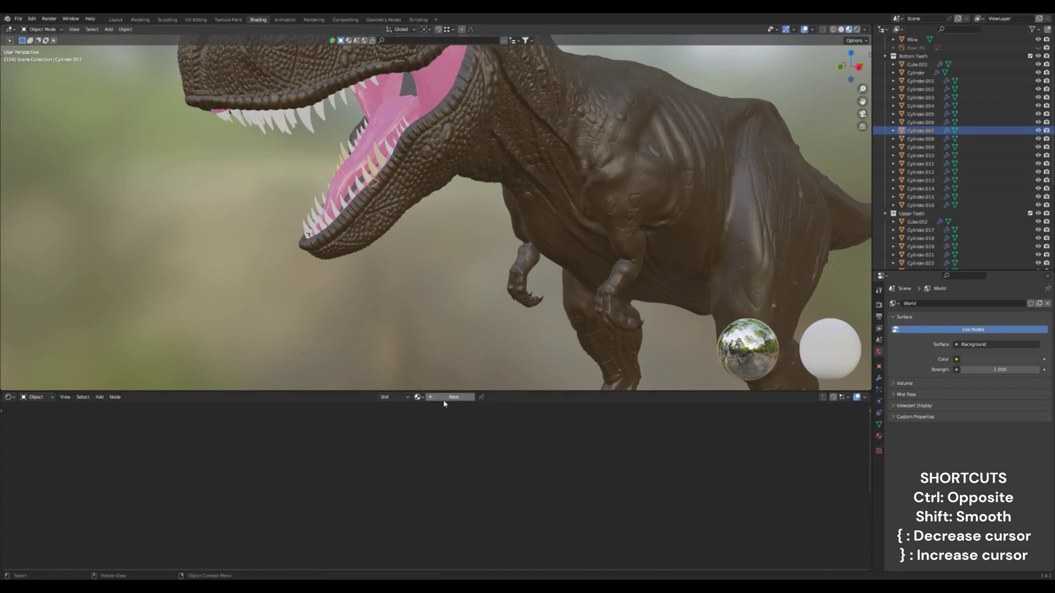
left_click(417, 397)
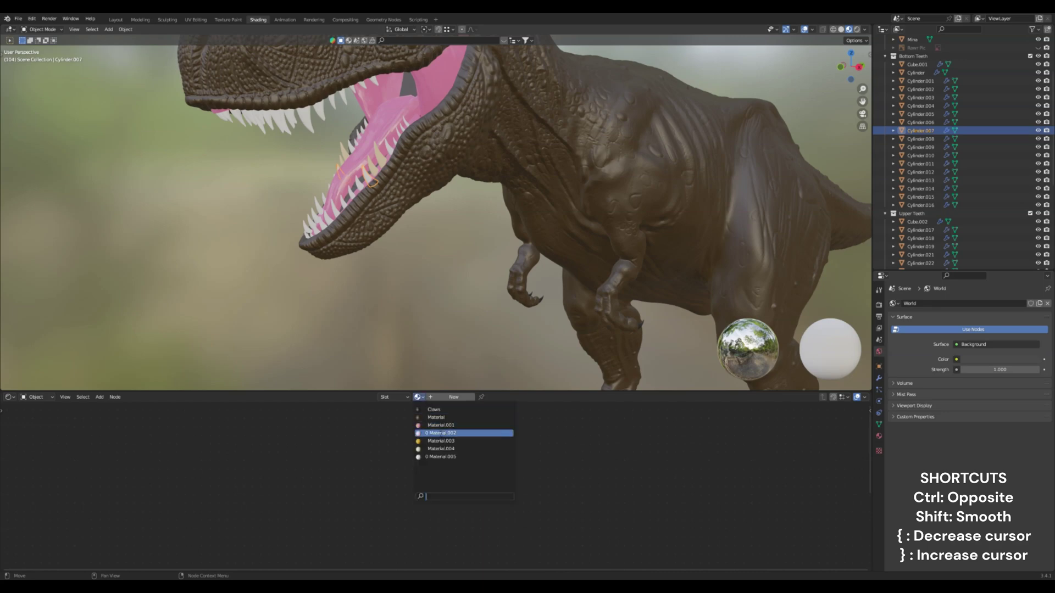
left_click(439, 449)
left_click(429, 334)
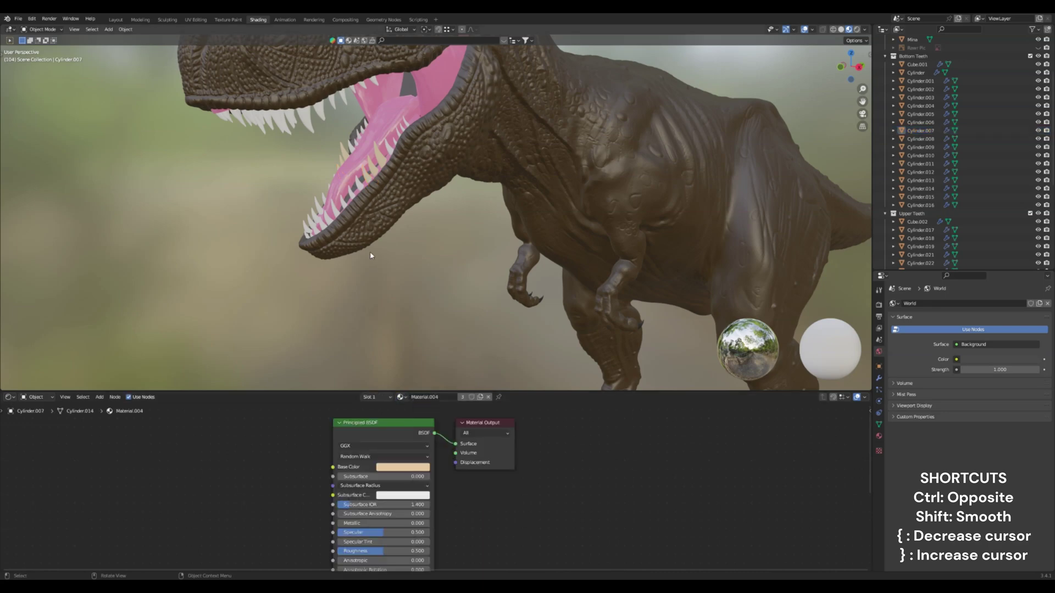
scroll(355, 168, "up", 2)
scroll(379, 185, "down", 2)
middle_click_drag(379, 186, 407, 209)
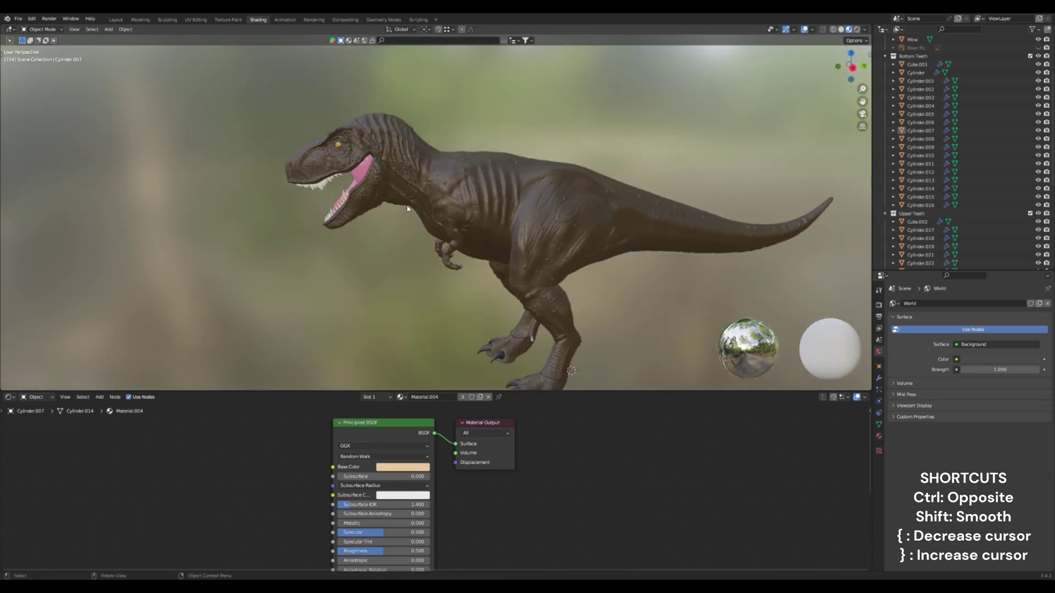
left_click(116, 19)
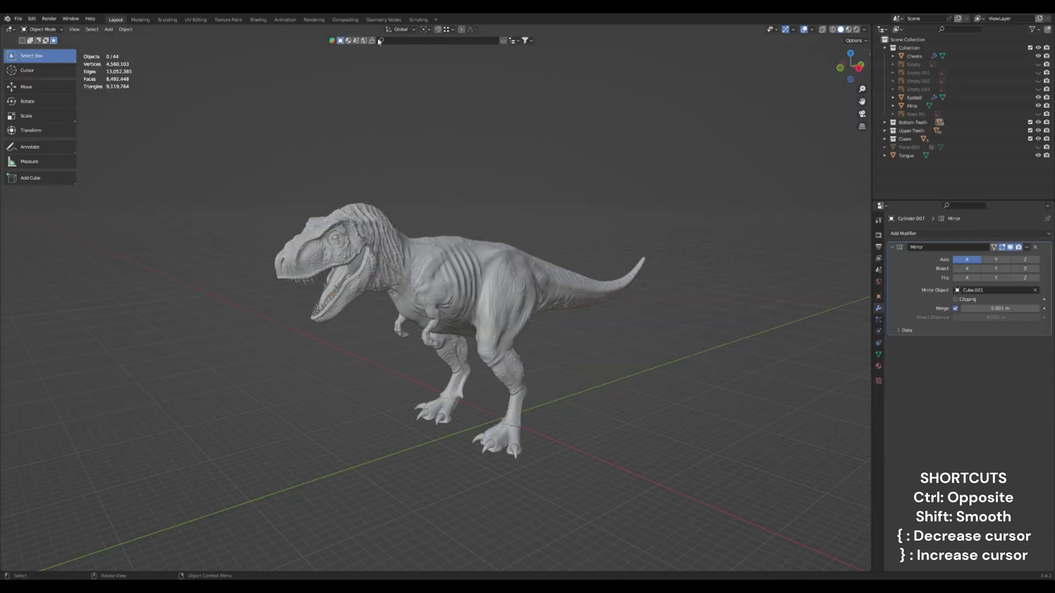
scroll(477, 282, "up", 2)
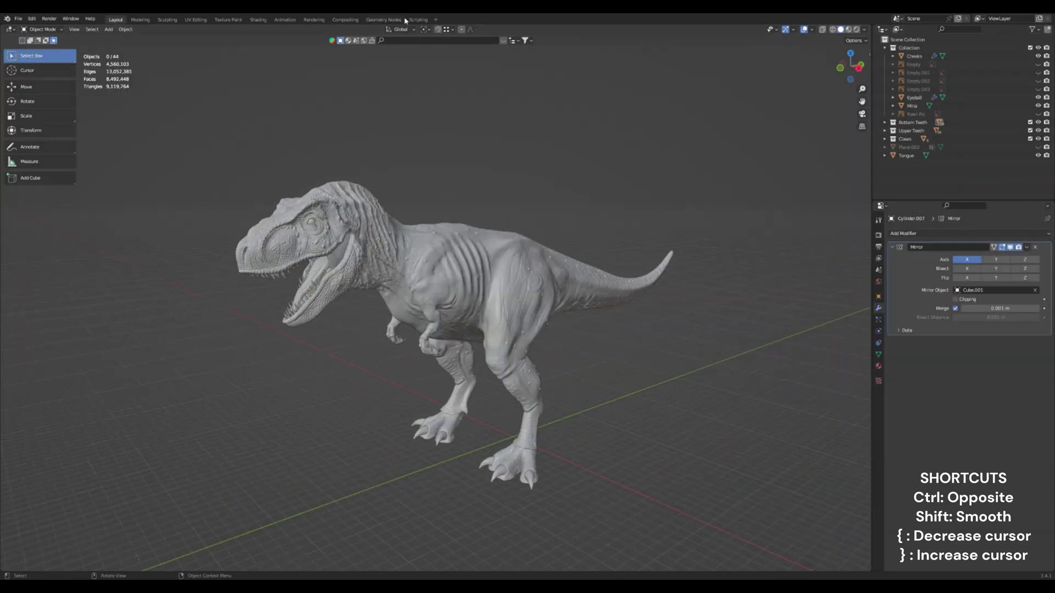
left_click(258, 20)
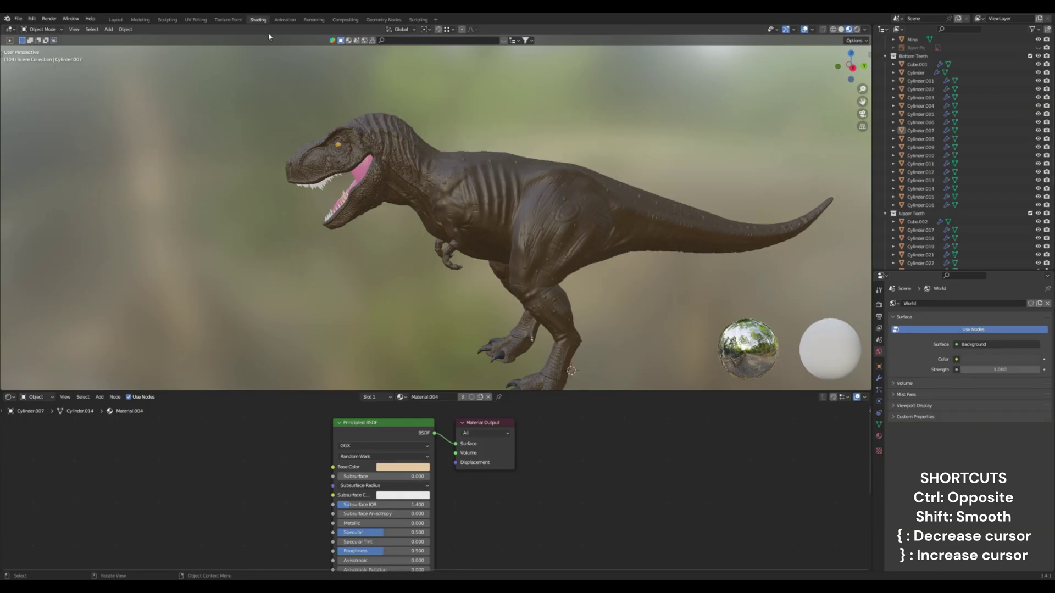
Step: Switch the shader editor to the World nodes and delete the Background node
left_click(57, 399)
left_click(41, 417)
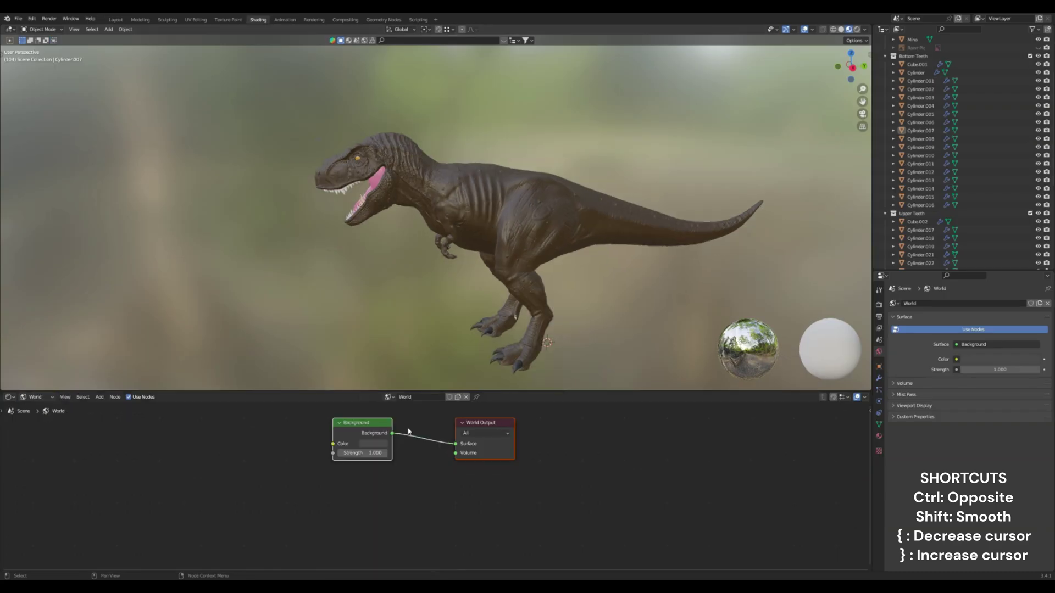
left_click(433, 456)
left_click(387, 428)
key("x")
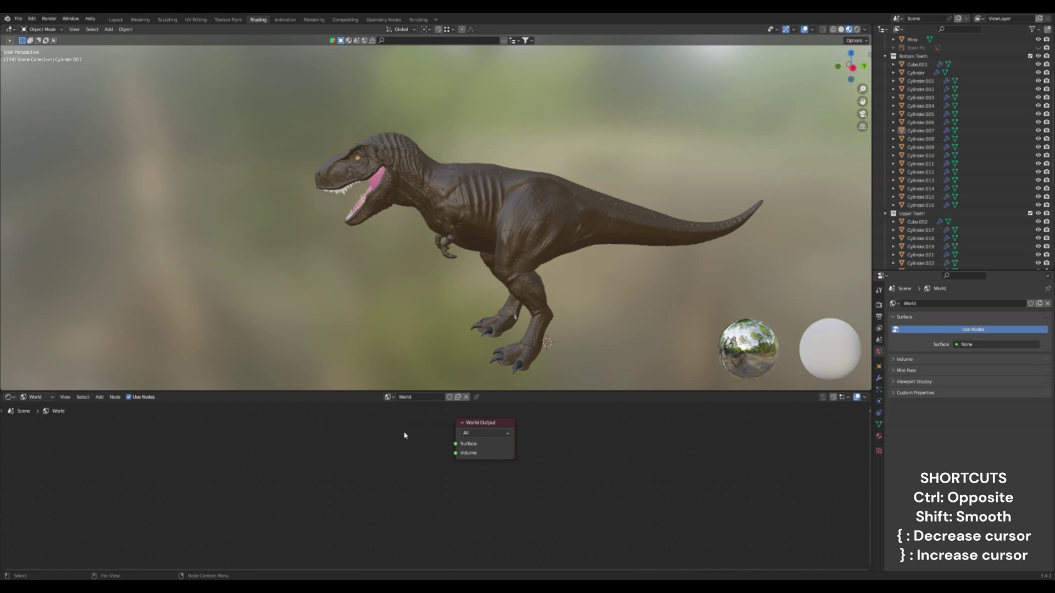
Step: Add an Environment Texture node using scythian_tombs_2_8k.hdr and connect its Color to the Surface of the World Output
key("shift+a")
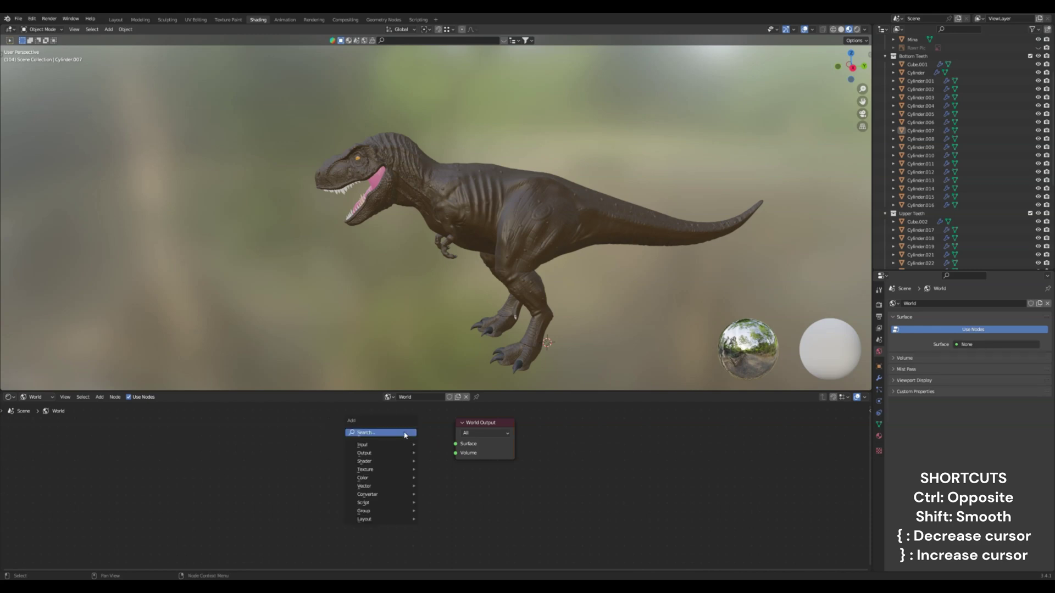
mouse_move(390, 469)
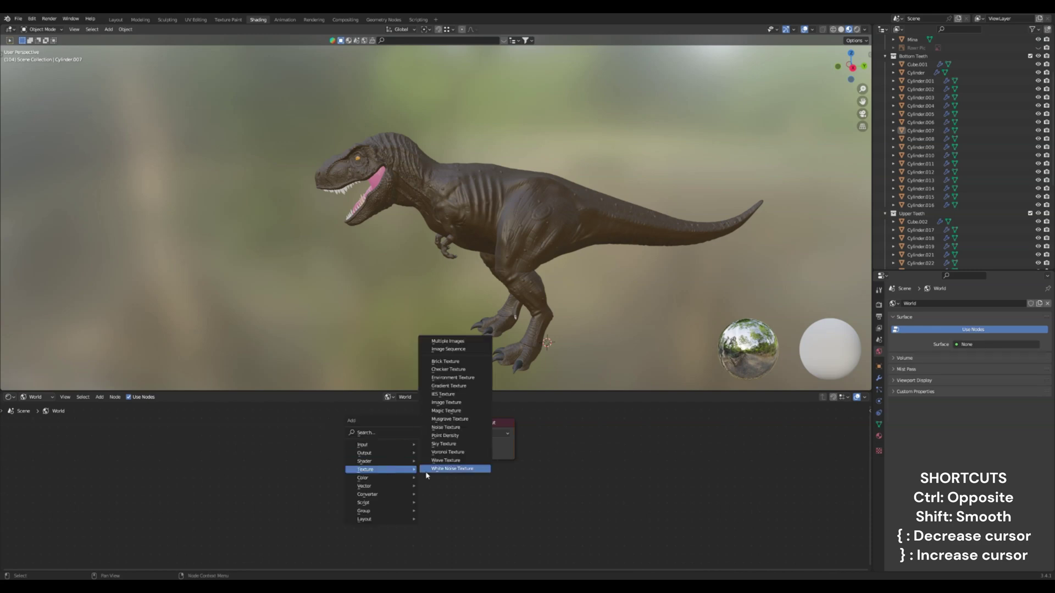
left_click(446, 379)
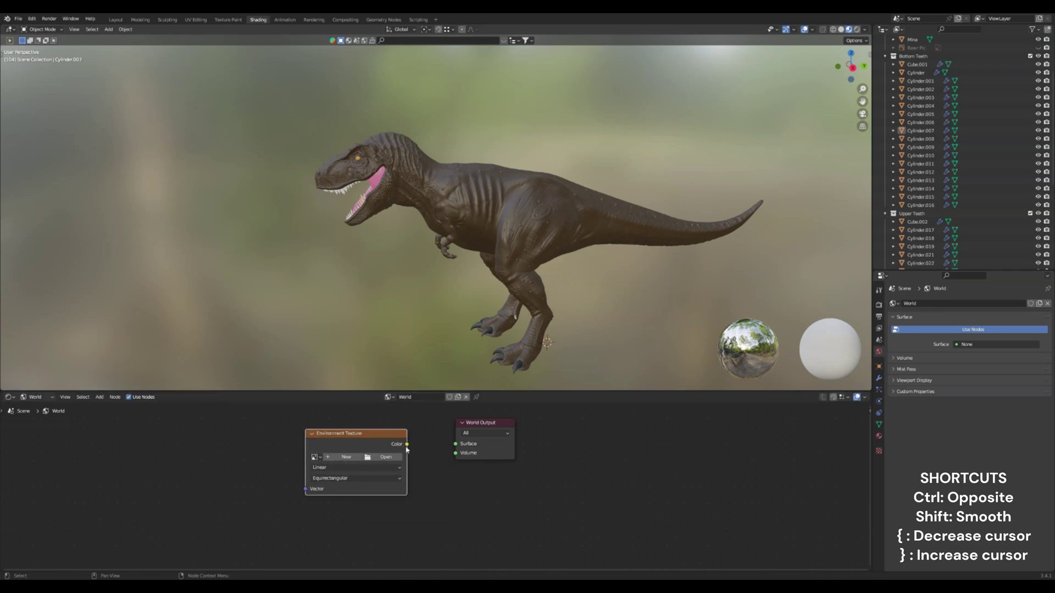
left_click_drag(406, 444, 451, 448)
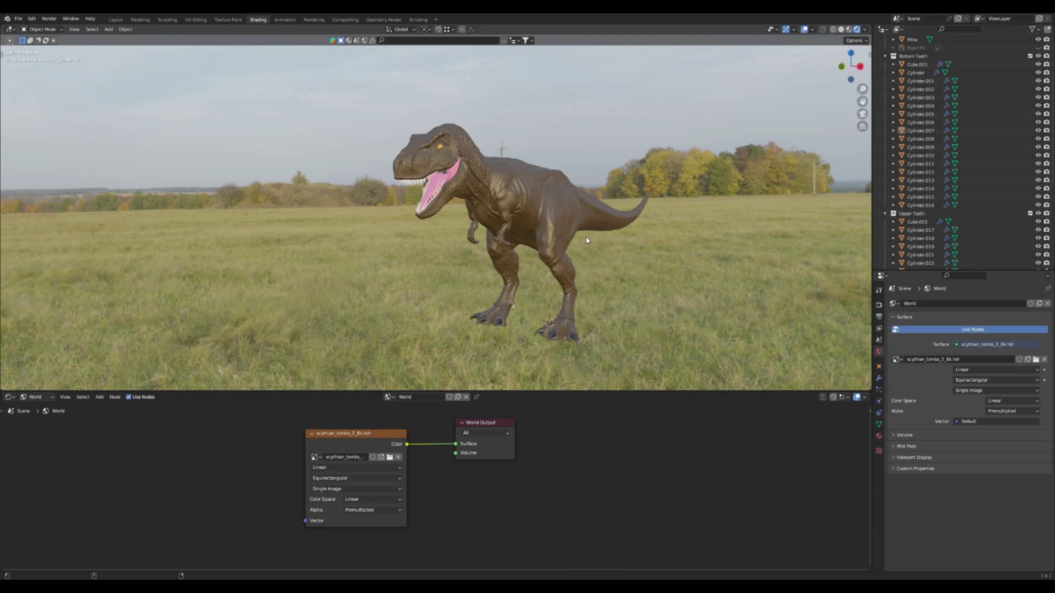
Step: Examine the rendered T-rex against the grass field environment from several angles and distances
left_click(813, 30)
left_click(817, 88)
scroll(529, 294, "up", 5)
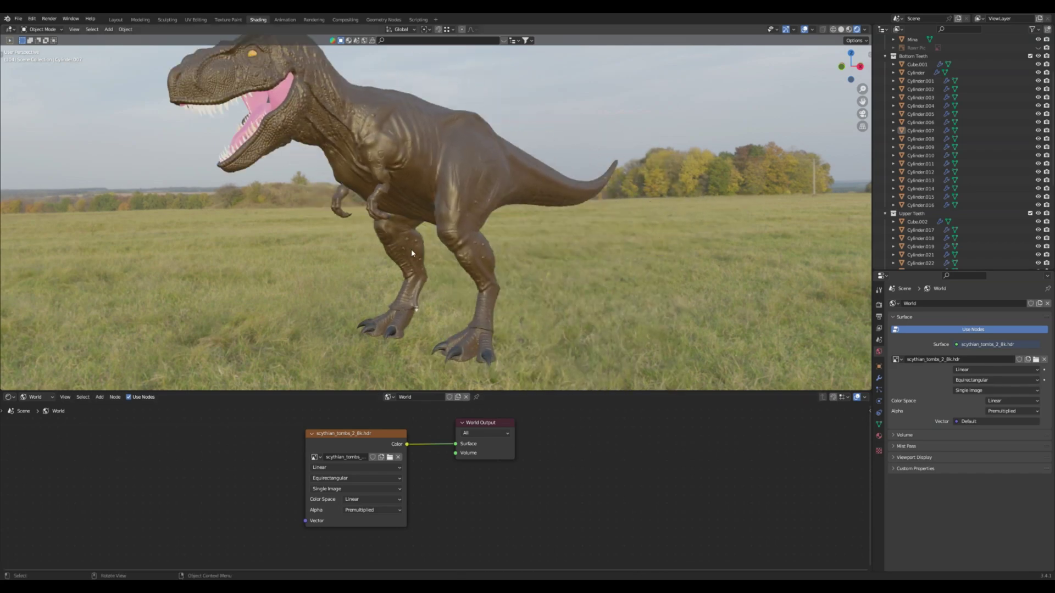
middle_click_drag(411, 253, 607, 275)
scroll(575, 264, "up", 5)
scroll(620, 248, "down", 3)
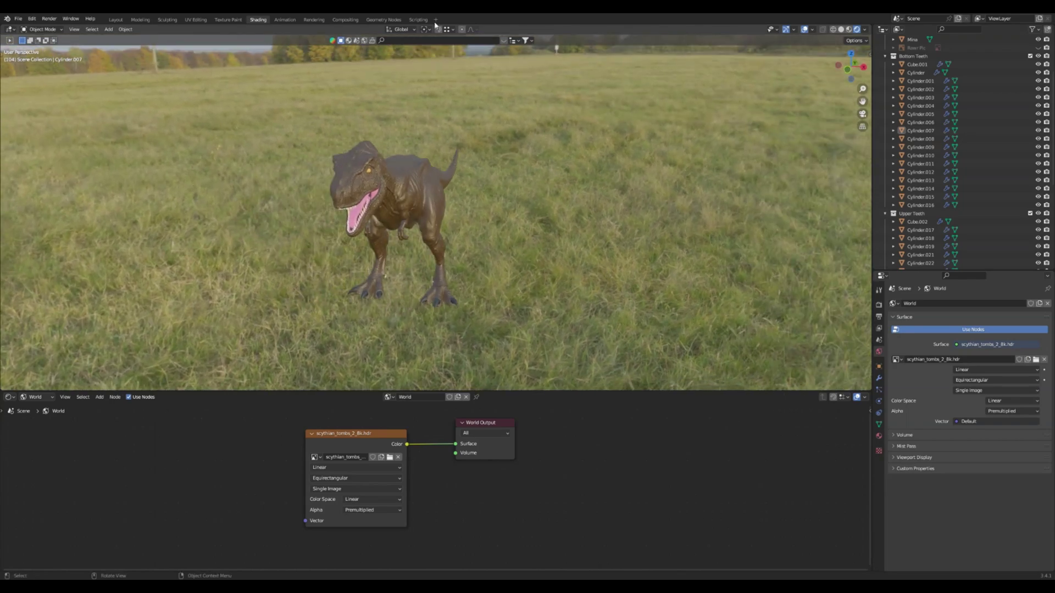
Step: Return to the Layout workspace and inspect the gray T-rex sculpt from its other side
left_click(115, 19)
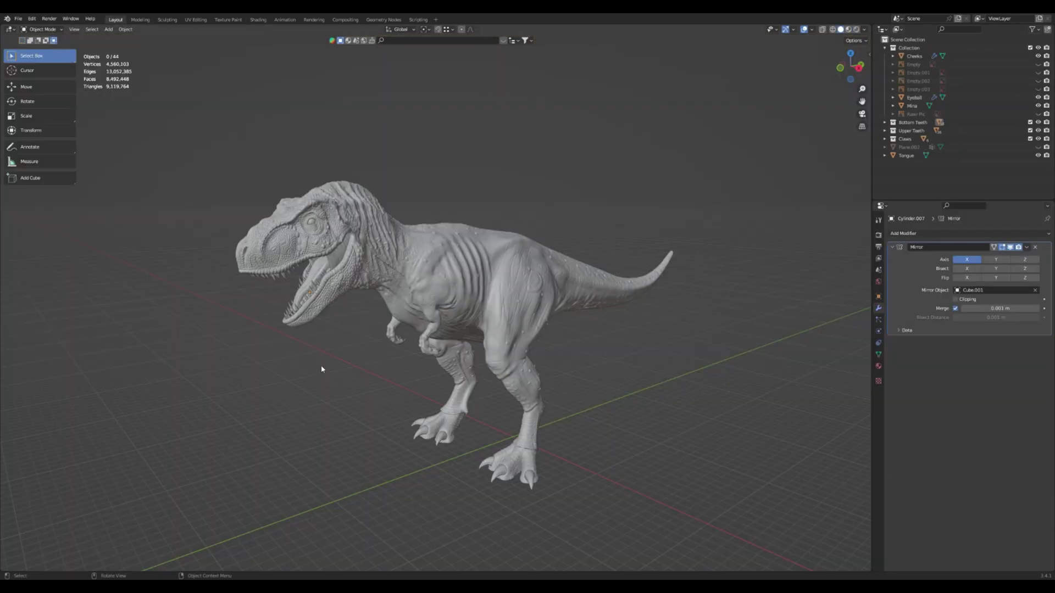
middle_click_drag(570, 397, 721, 379)
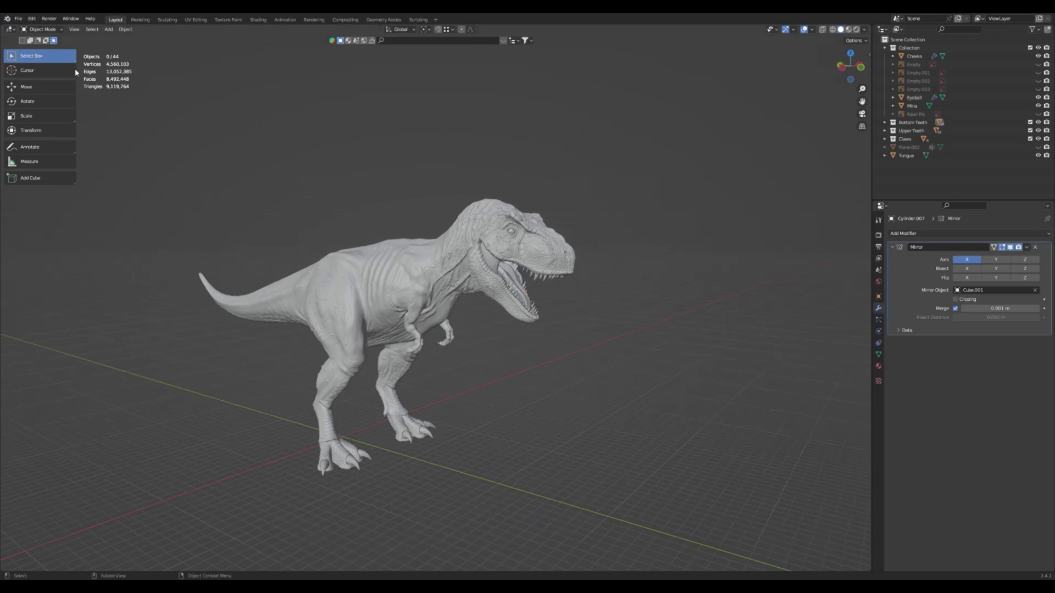
right_click(415, 284)
left_click(415, 283)
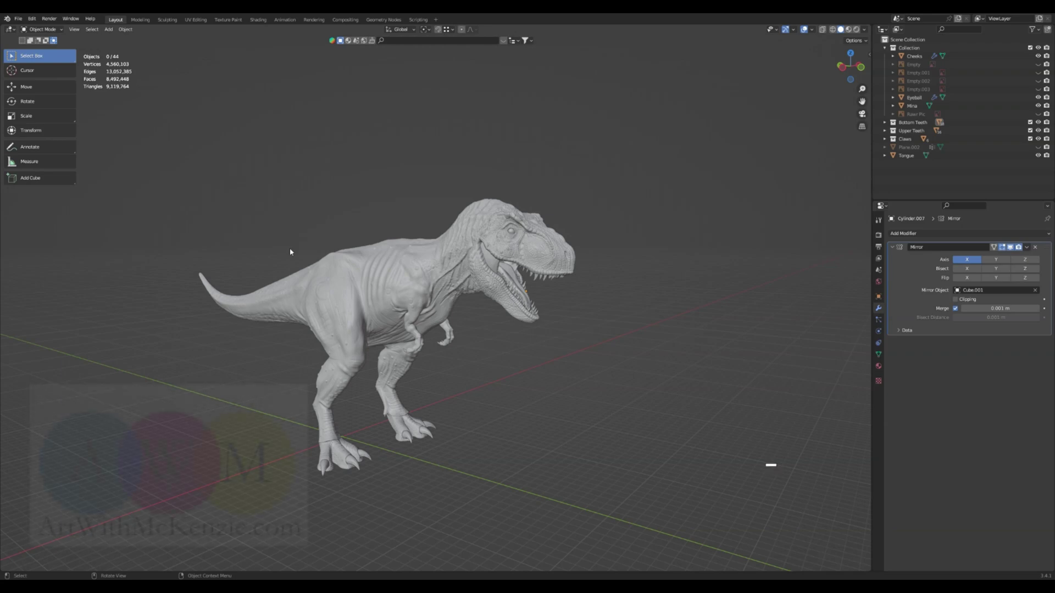
scroll(231, 253, "up", 4)
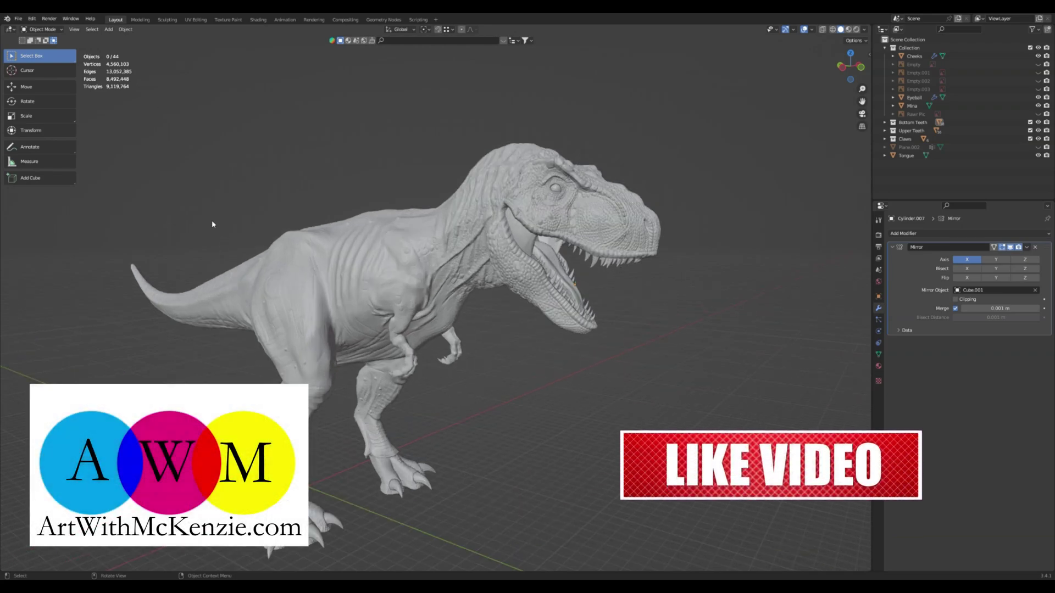